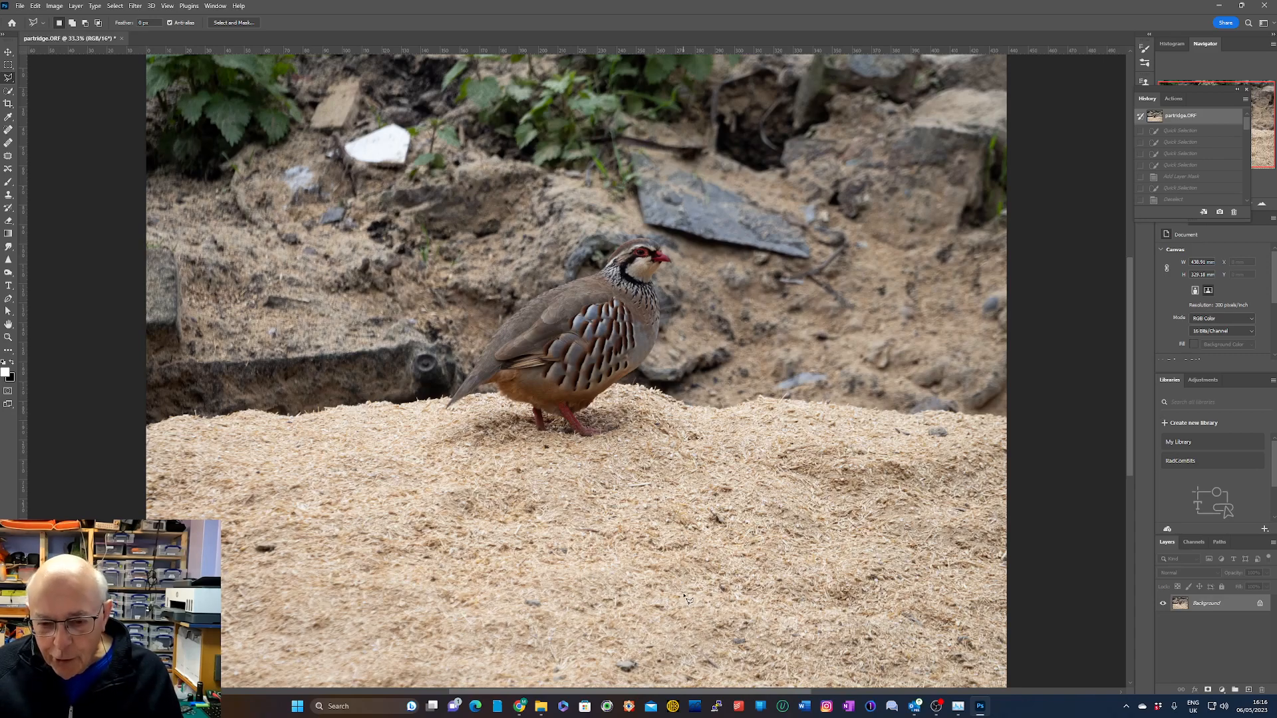
Convert the locked Background into an editable layer named Original
{"action": "double_click", "coordinate": [1216, 605]}
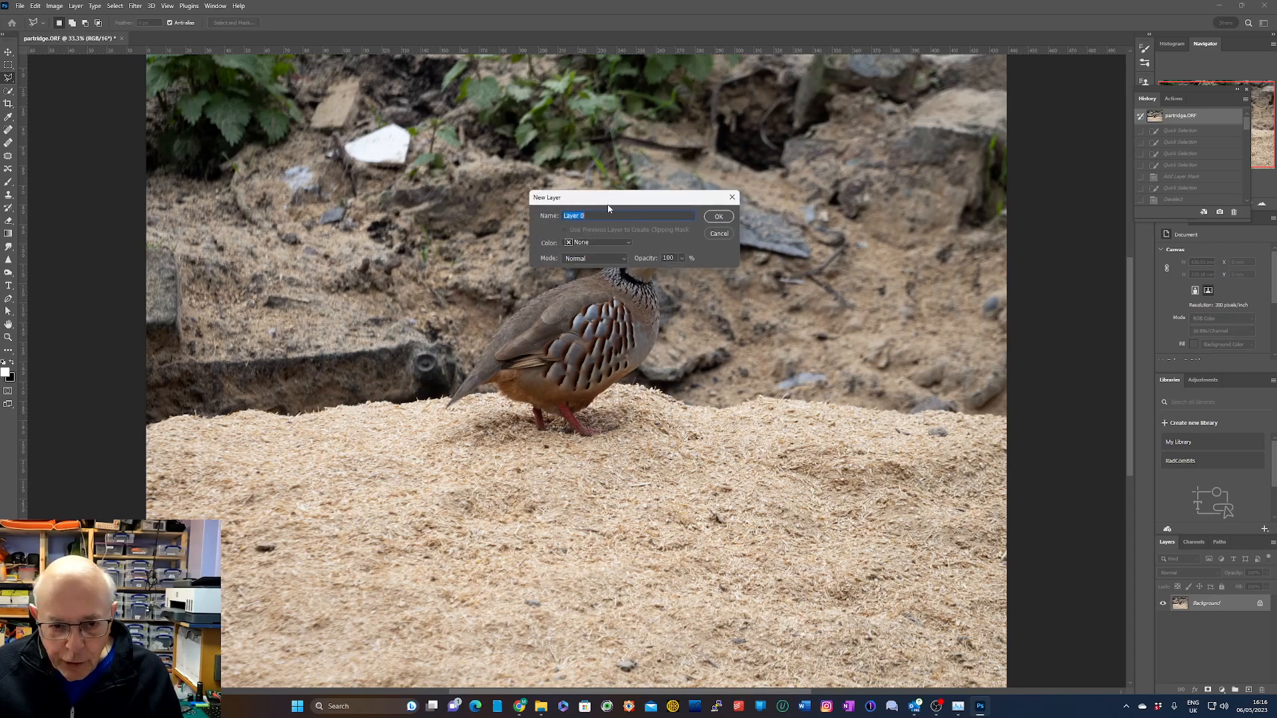
{"action": "type", "text": "Original"}
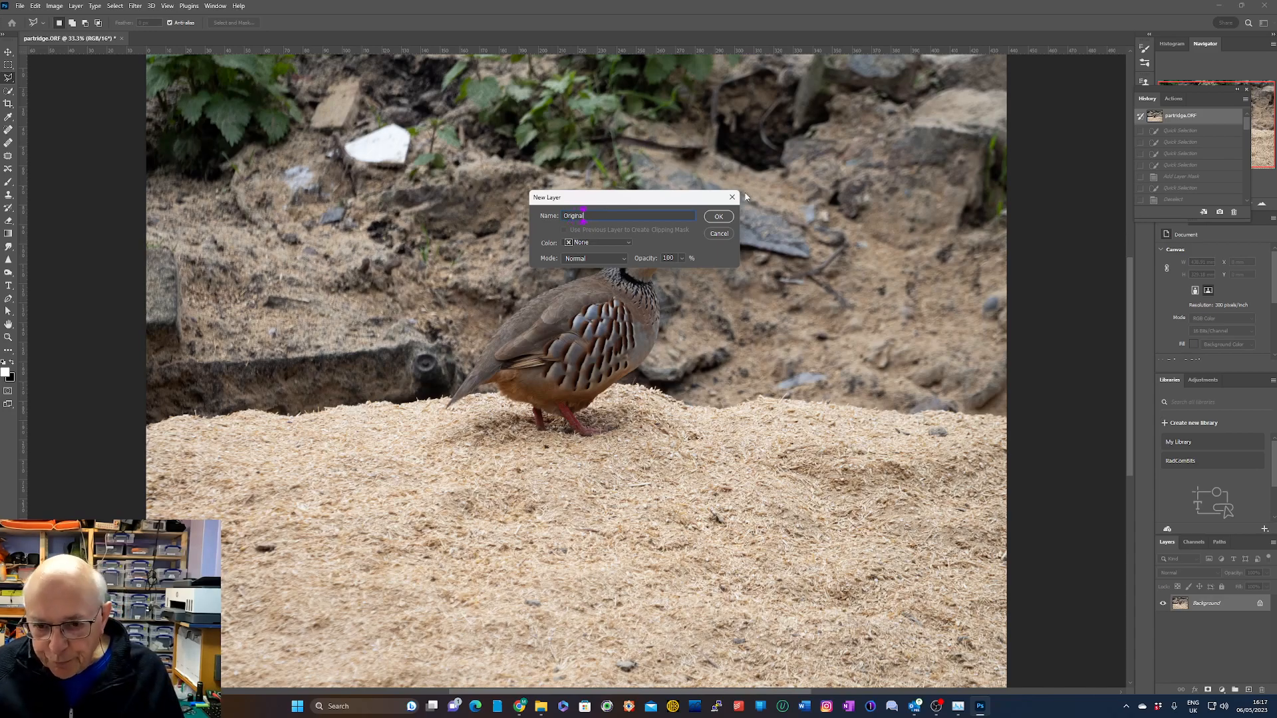
{"action": "left_click", "coordinate": [720, 216]}
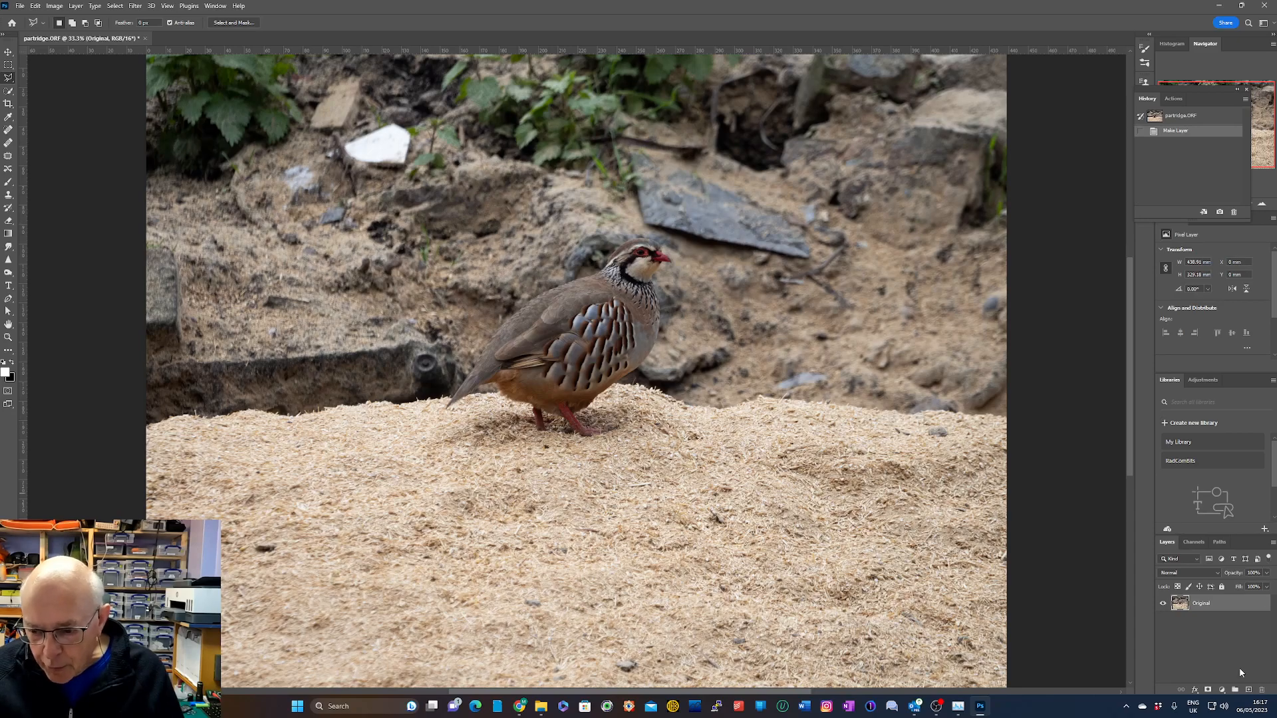
Duplicate the Original layer and name the copy Subject
{"action": "right_click", "coordinate": [1197, 607]}
{"action": "left_click", "coordinate": [1202, 222]}
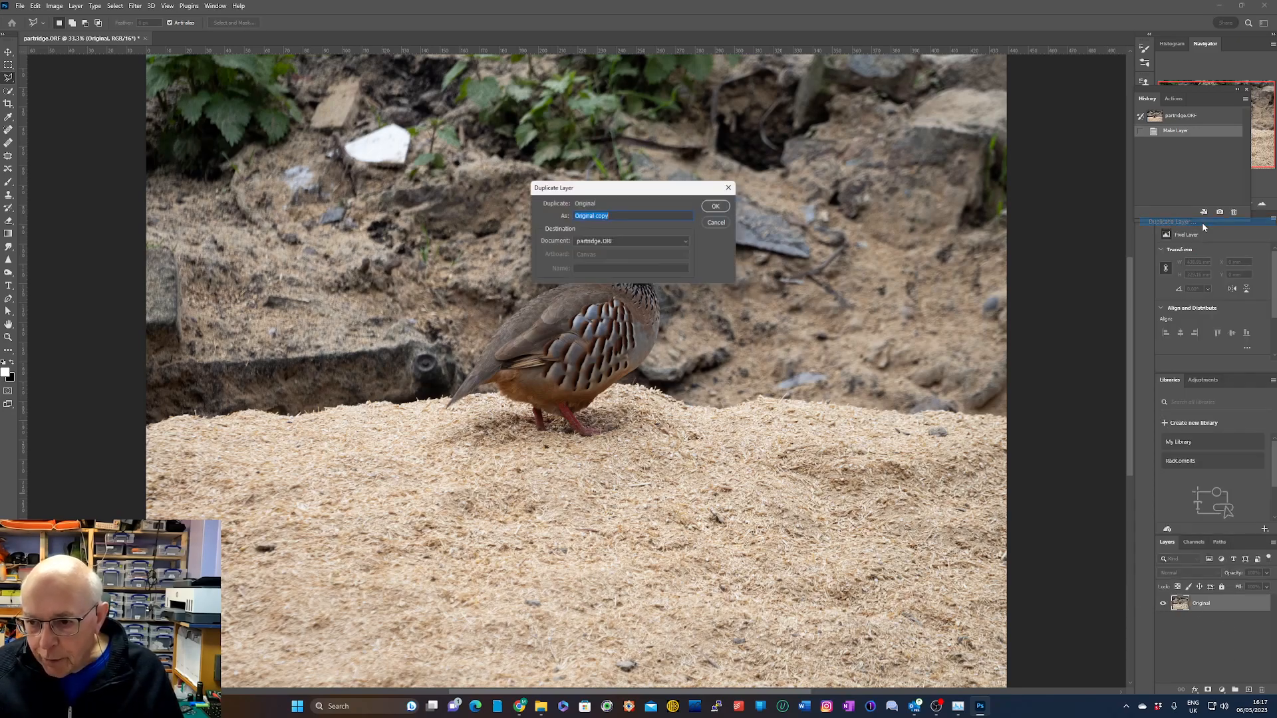
{"action": "type", "text": "Subject"}
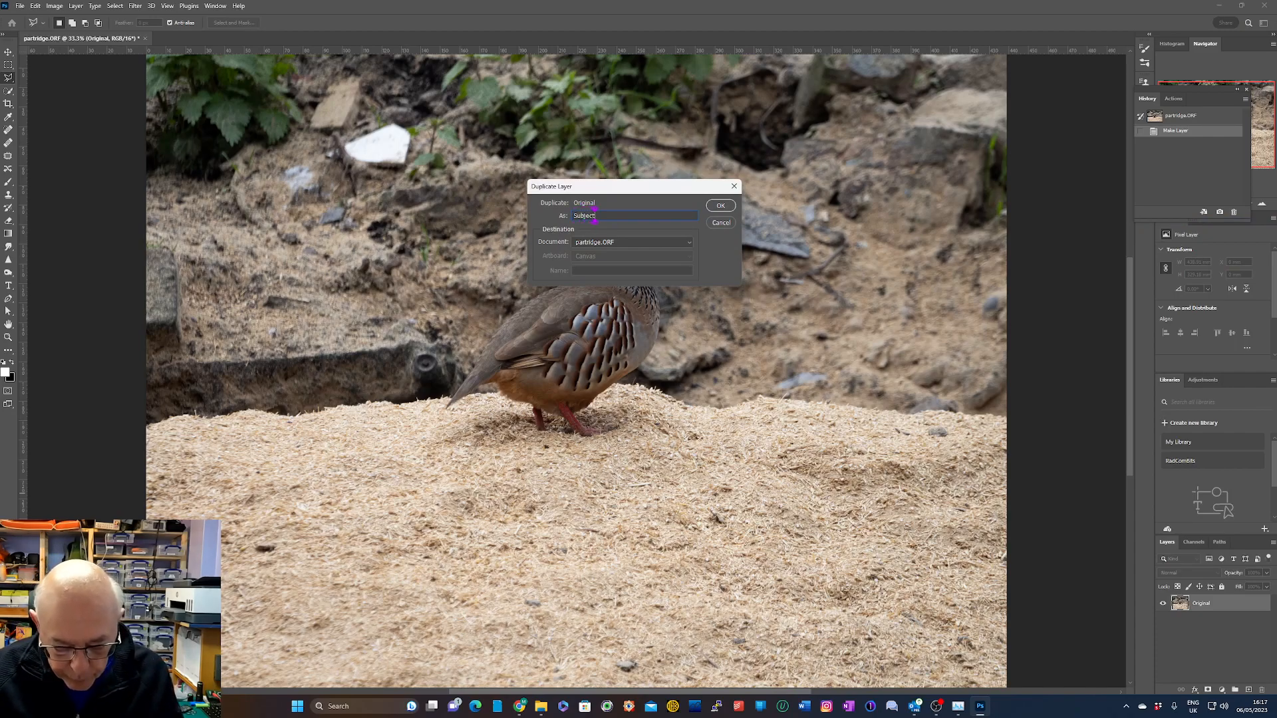
{"action": "left_click", "coordinate": [722, 205]}
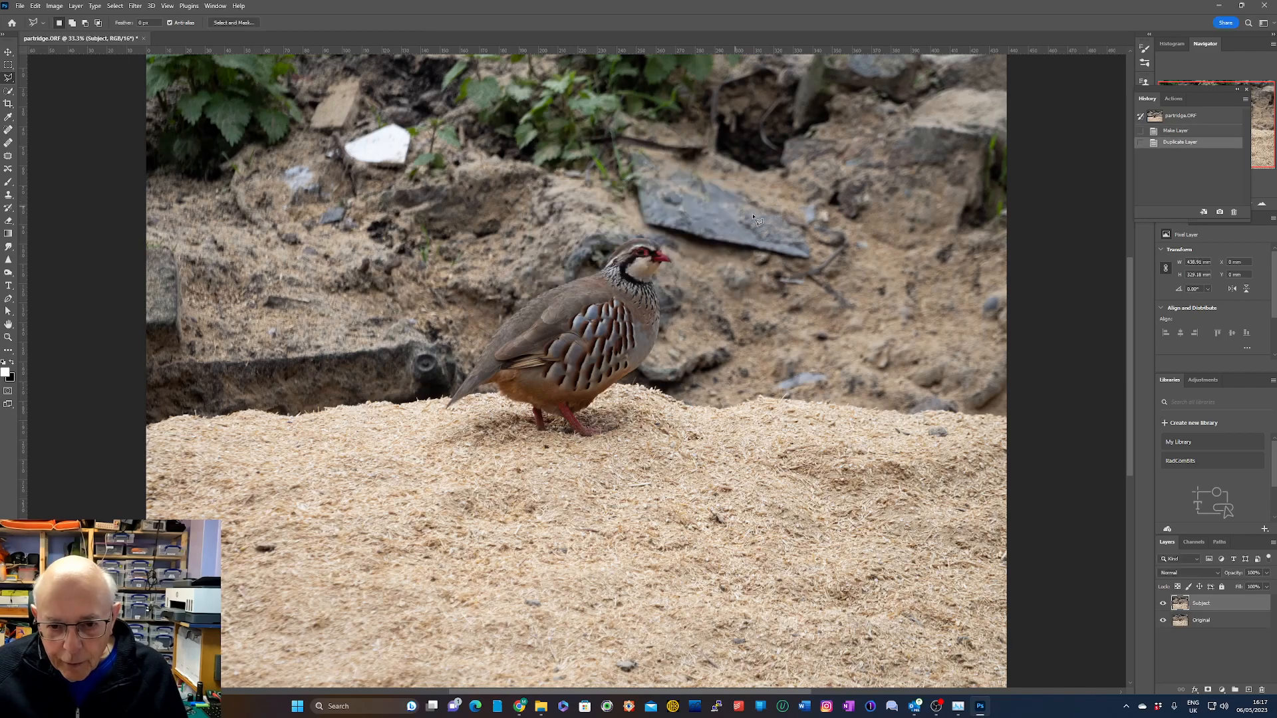
Duplicate the Subject layer and name the copy Foreground
{"action": "right_click", "coordinate": [1210, 606]}
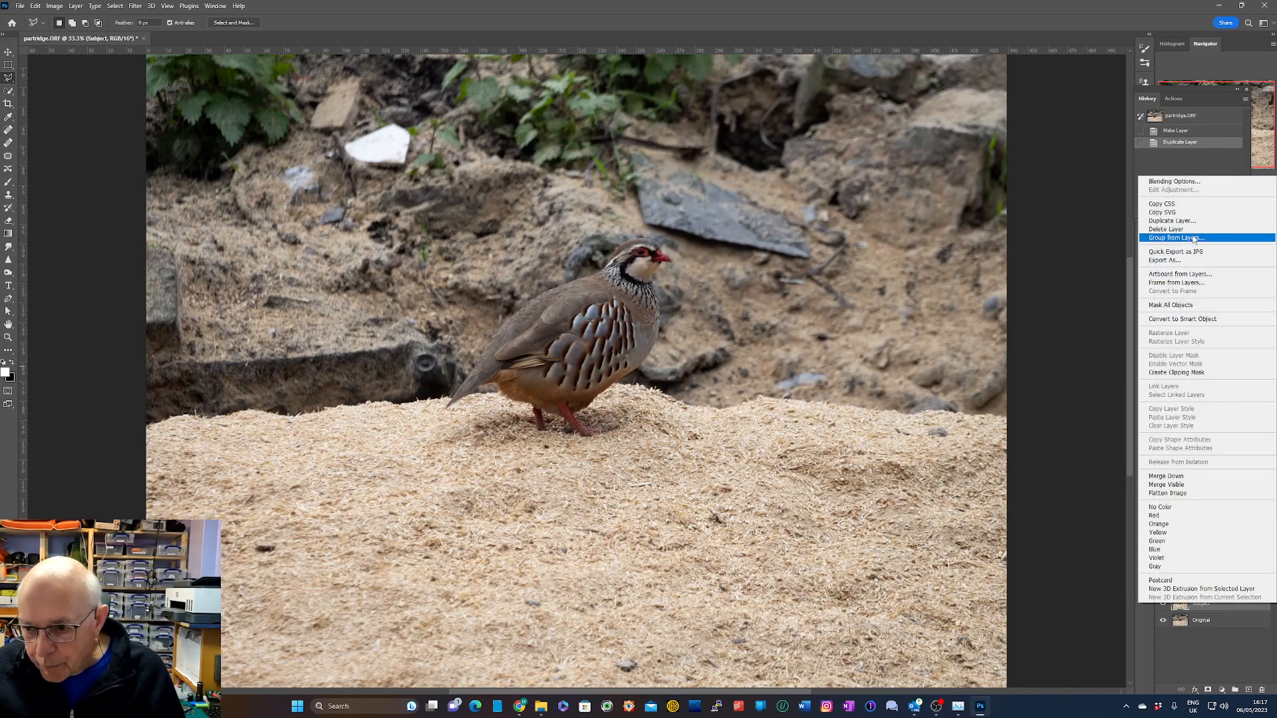
{"action": "left_click", "coordinate": [1174, 221]}
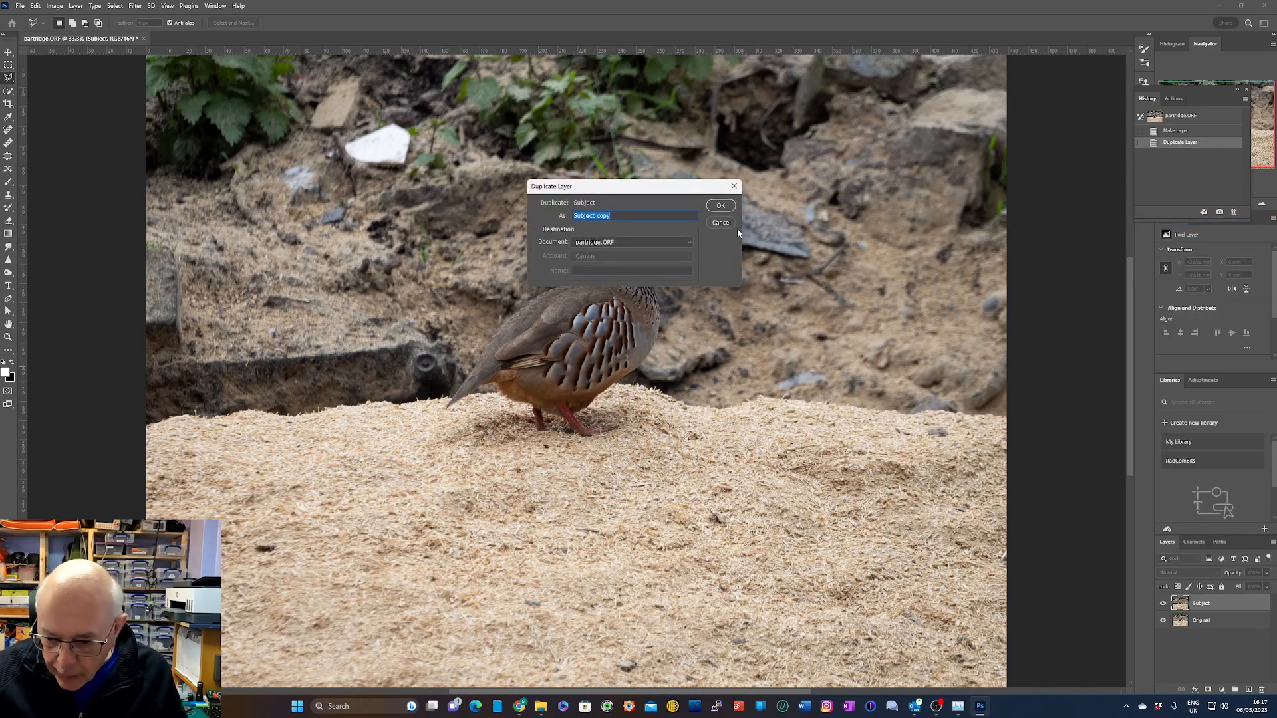
{"action": "type", "text": "For"}
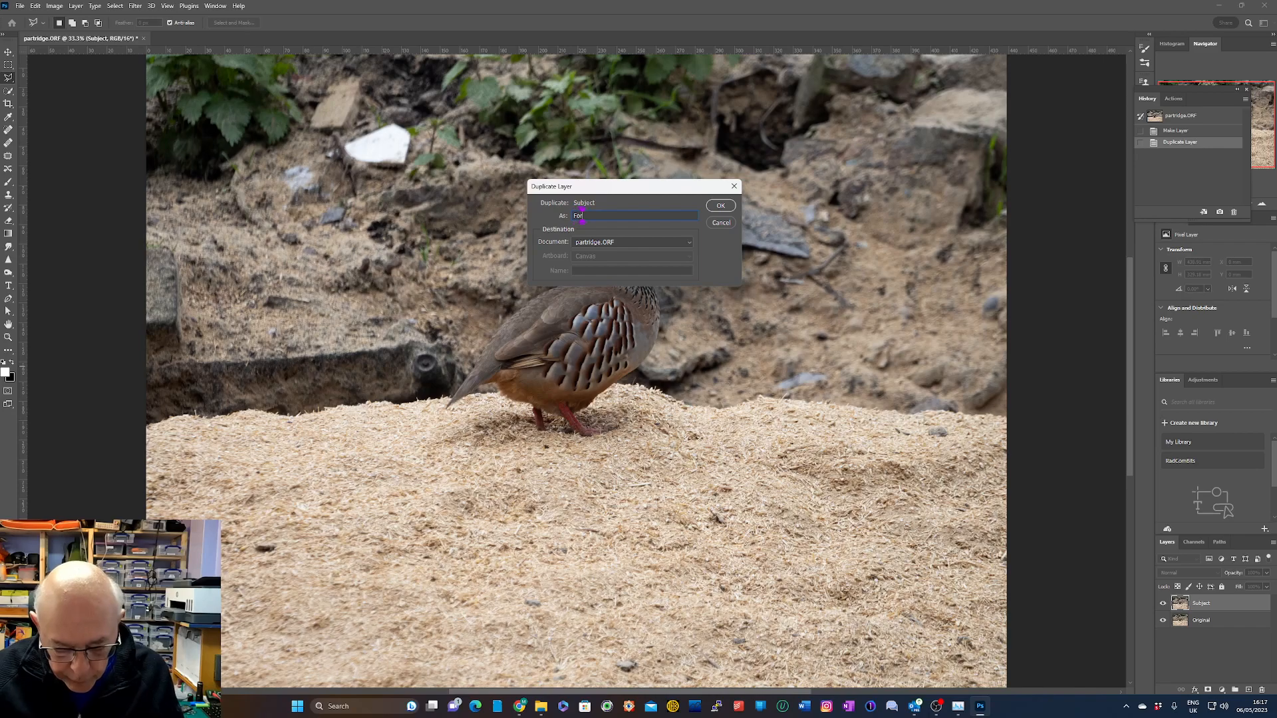
{"action": "type", "text": "eground"}
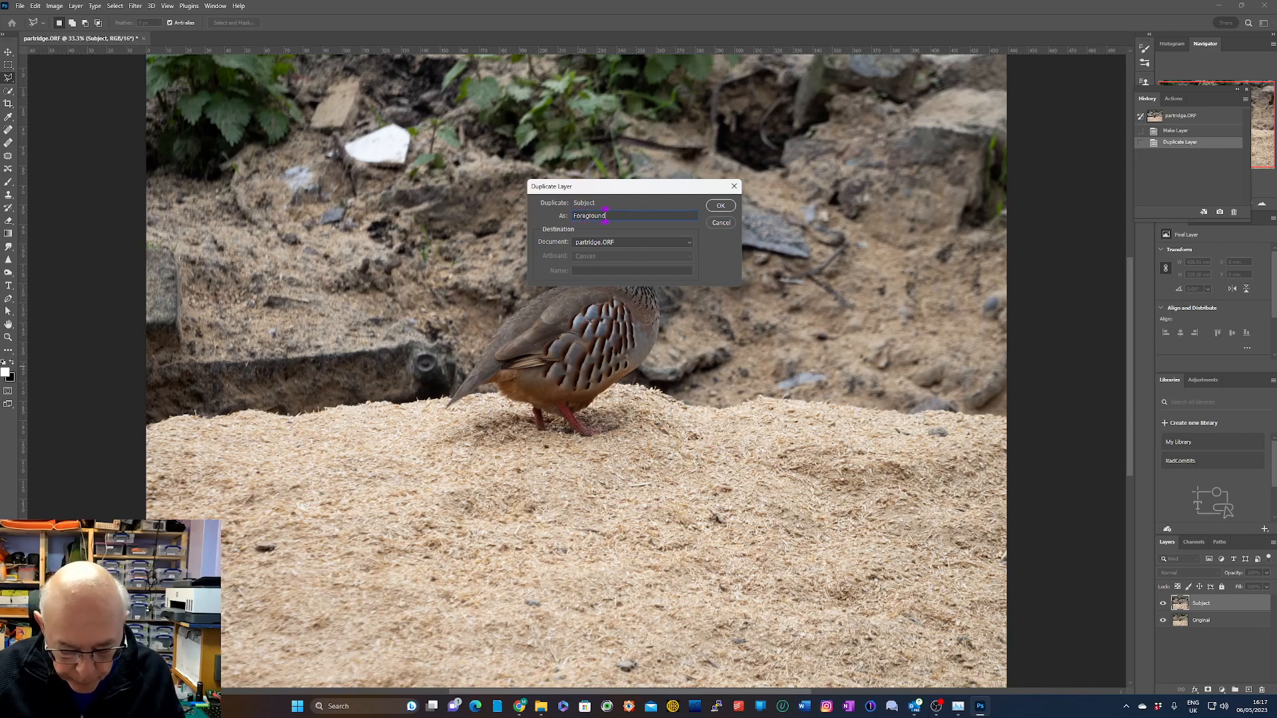
{"action": "left_click", "coordinate": [721, 206]}
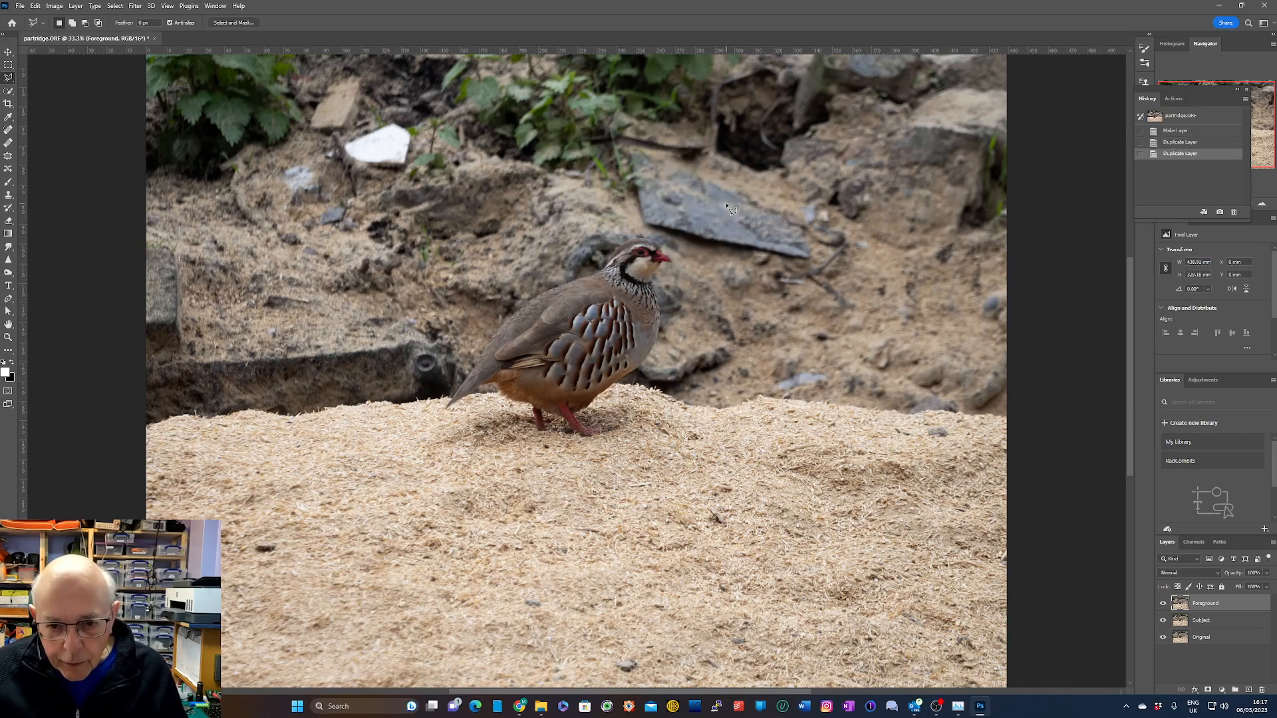
Duplicate the Foreground layer and name the copy Background
{"action": "right_click", "coordinate": [1202, 608]}
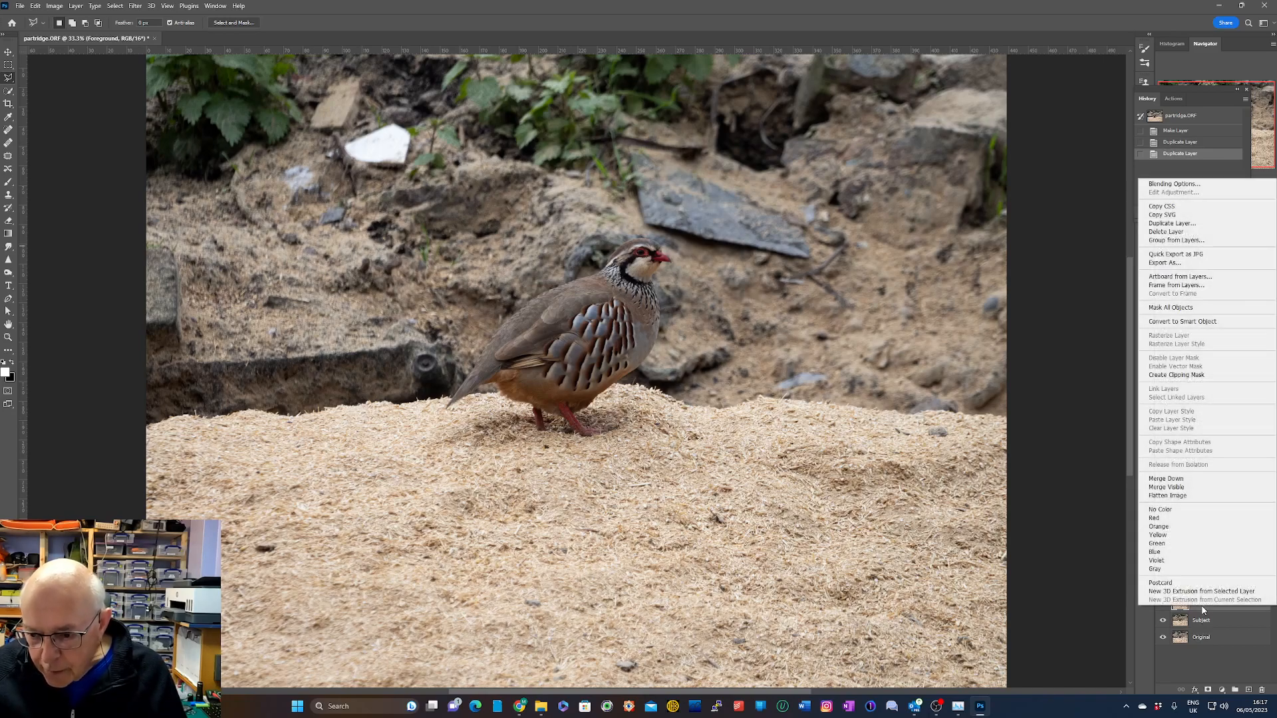
{"action": "left_click", "coordinate": [1192, 225]}
{"action": "type", "text": "Bach"}
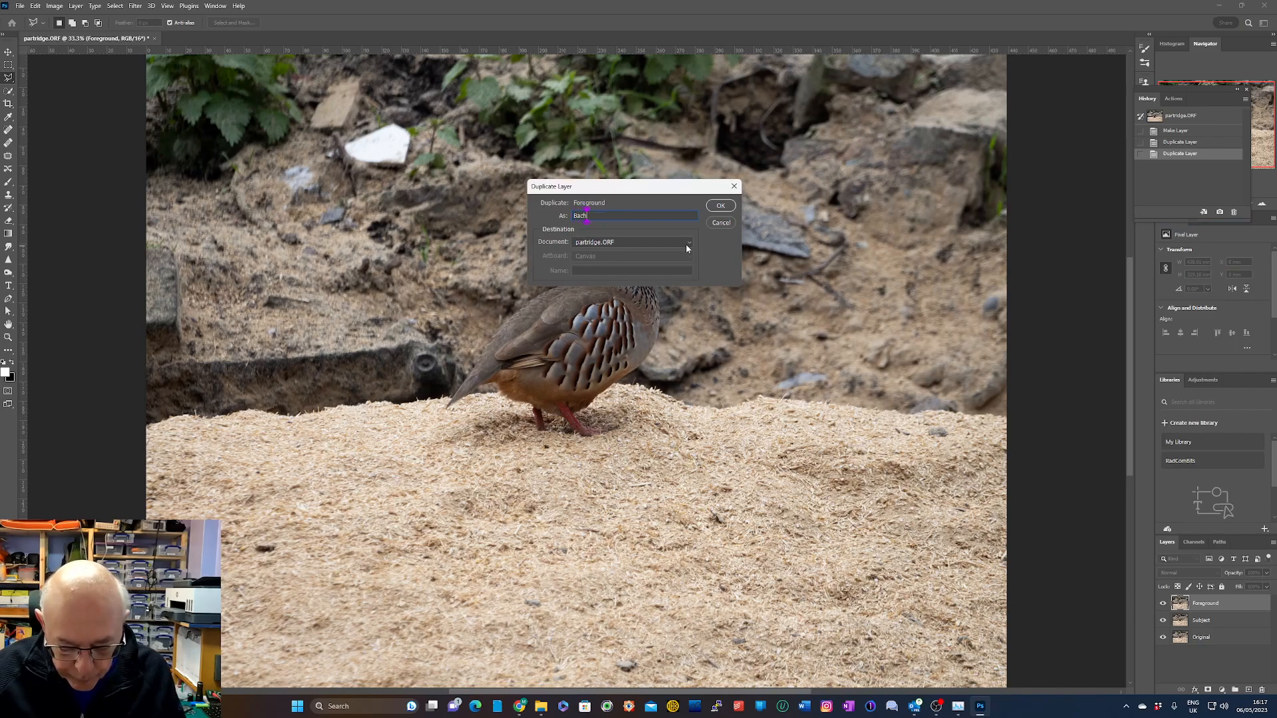
{"action": "key", "text": "BackSpace"}
{"action": "type", "text": "k"}
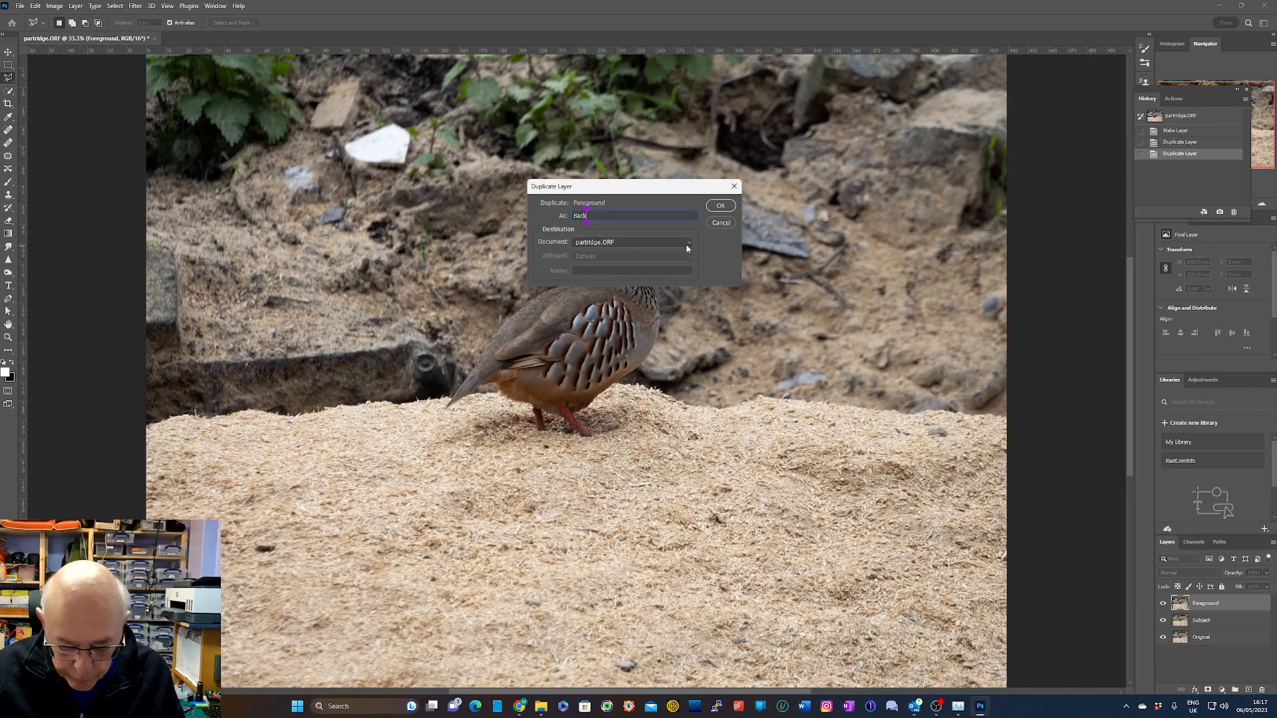
{"action": "type", "text": "ground"}
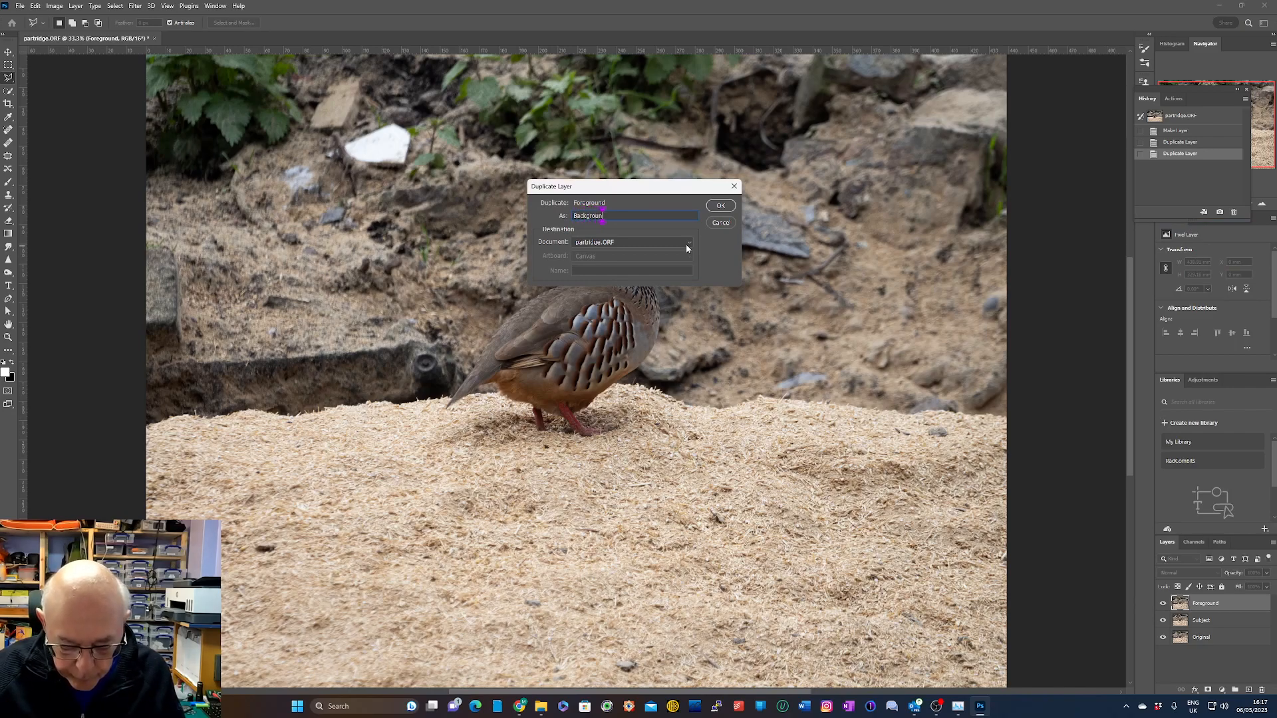
{"action": "left_click", "coordinate": [721, 206]}
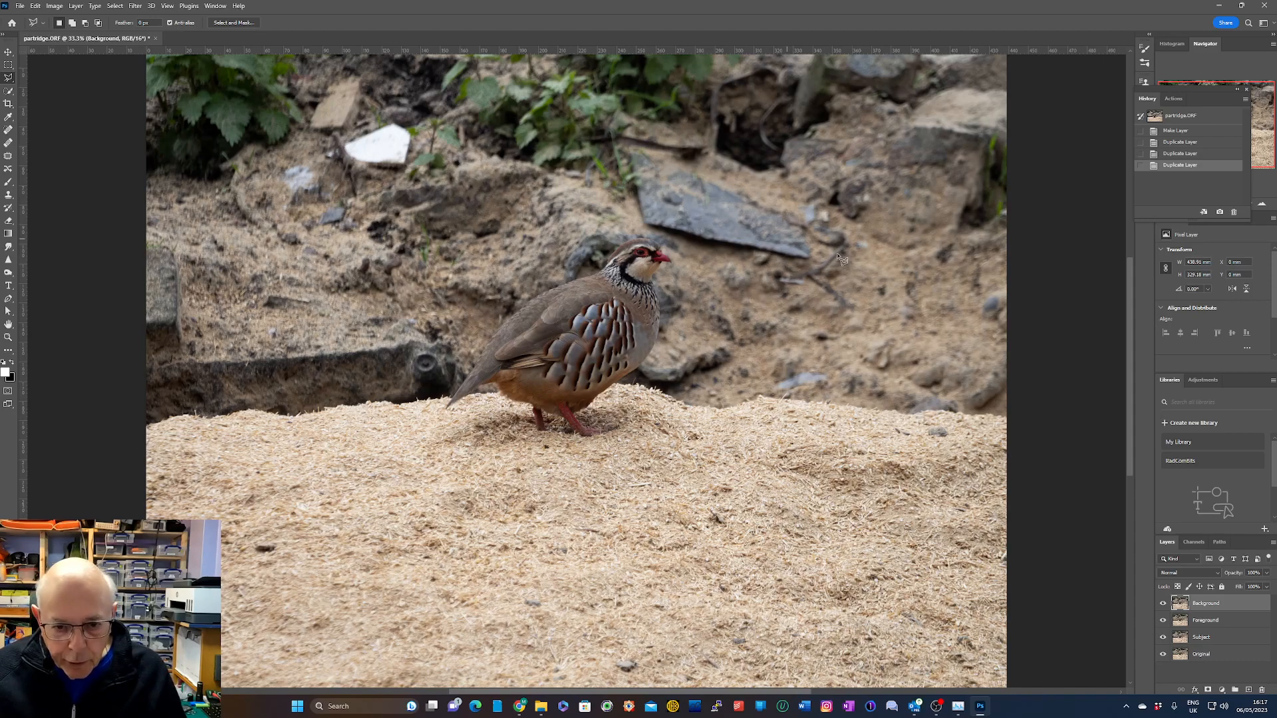
{"action": "right_click", "coordinate": [864, 328]}
{"action": "left_click", "coordinate": [1029, 107]}
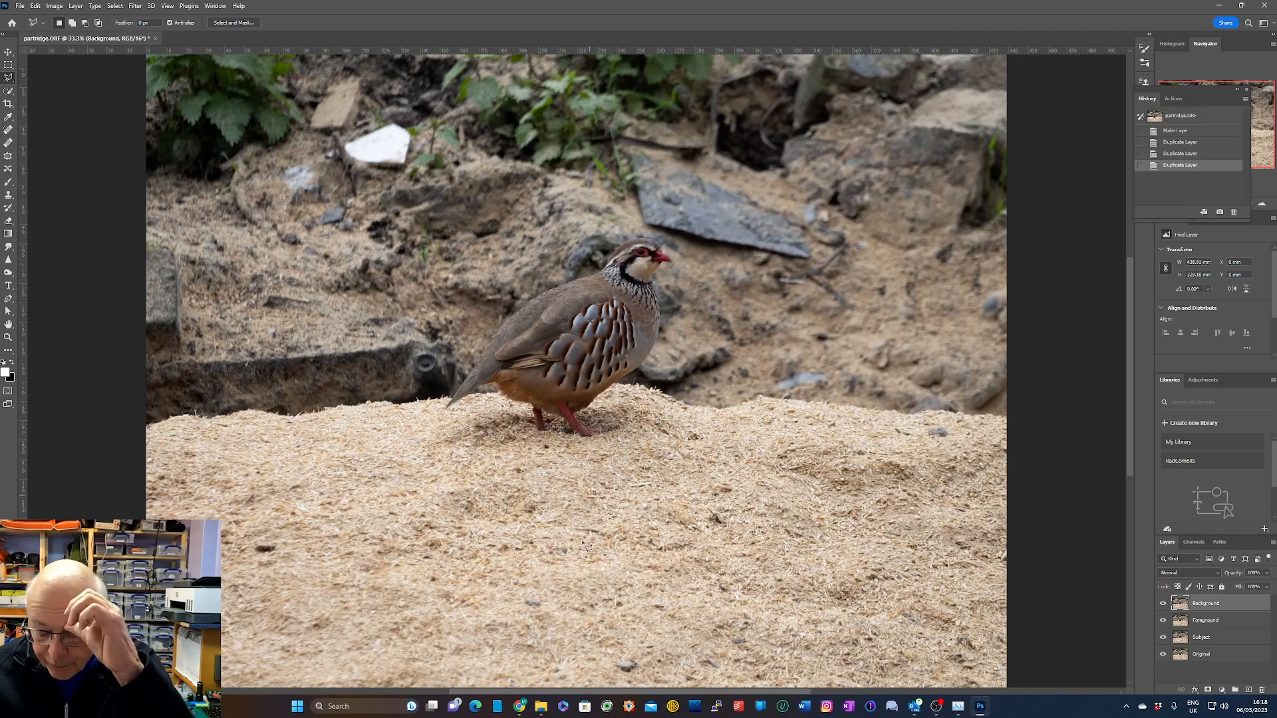
On the Subject layer, select the partridge with the Object Selection tool and add a layer mask from that selection
{"action": "left_click", "coordinate": [1217, 639]}
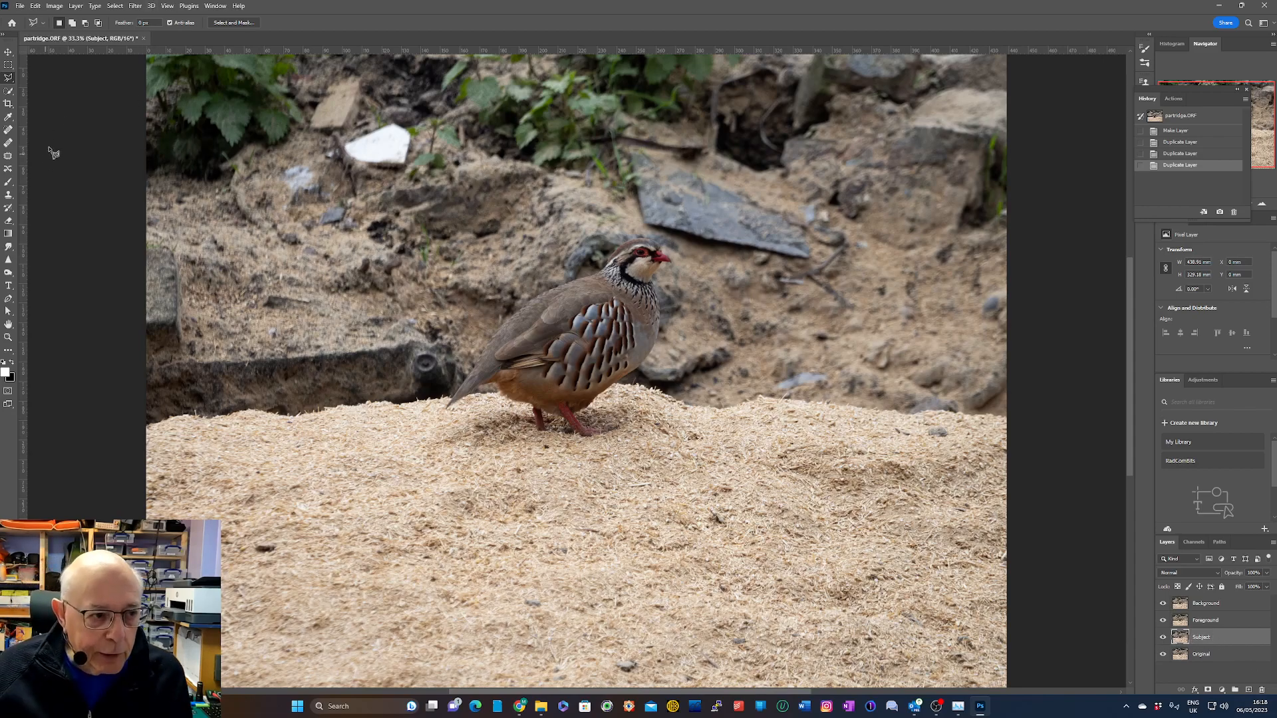
{"action": "left_click", "coordinate": [9, 93]}
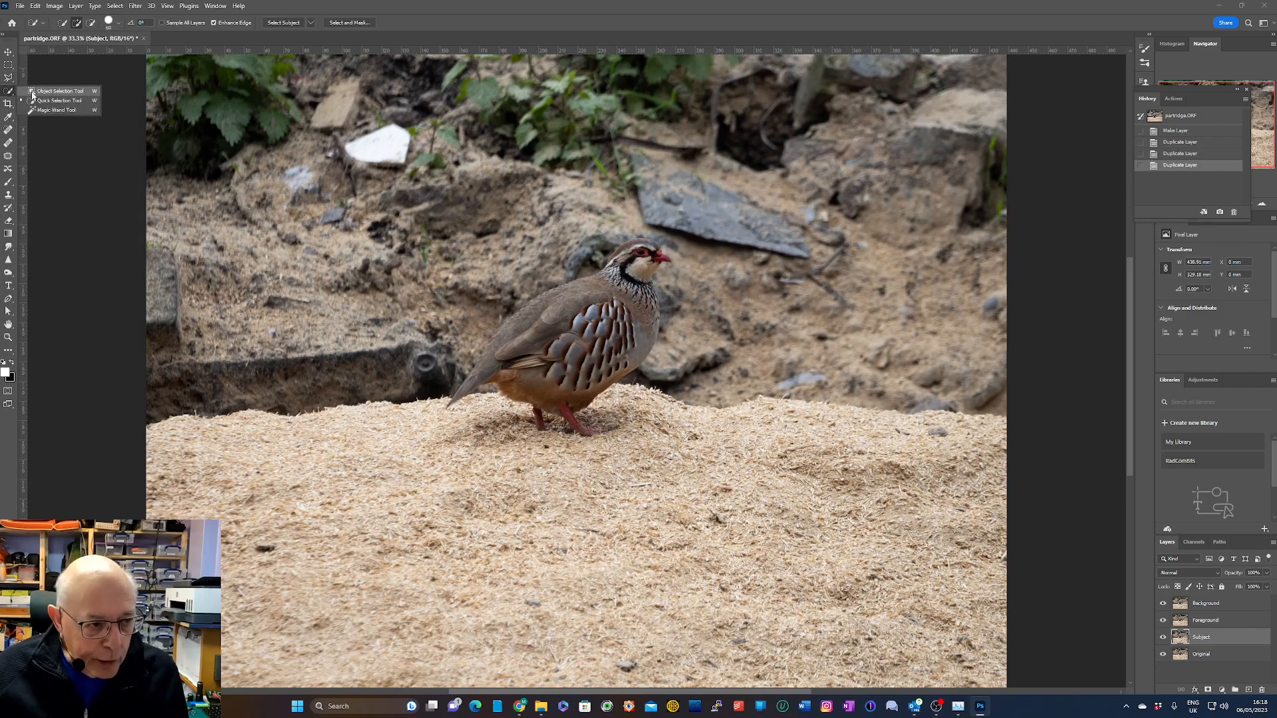
{"action": "left_click", "coordinate": [32, 92]}
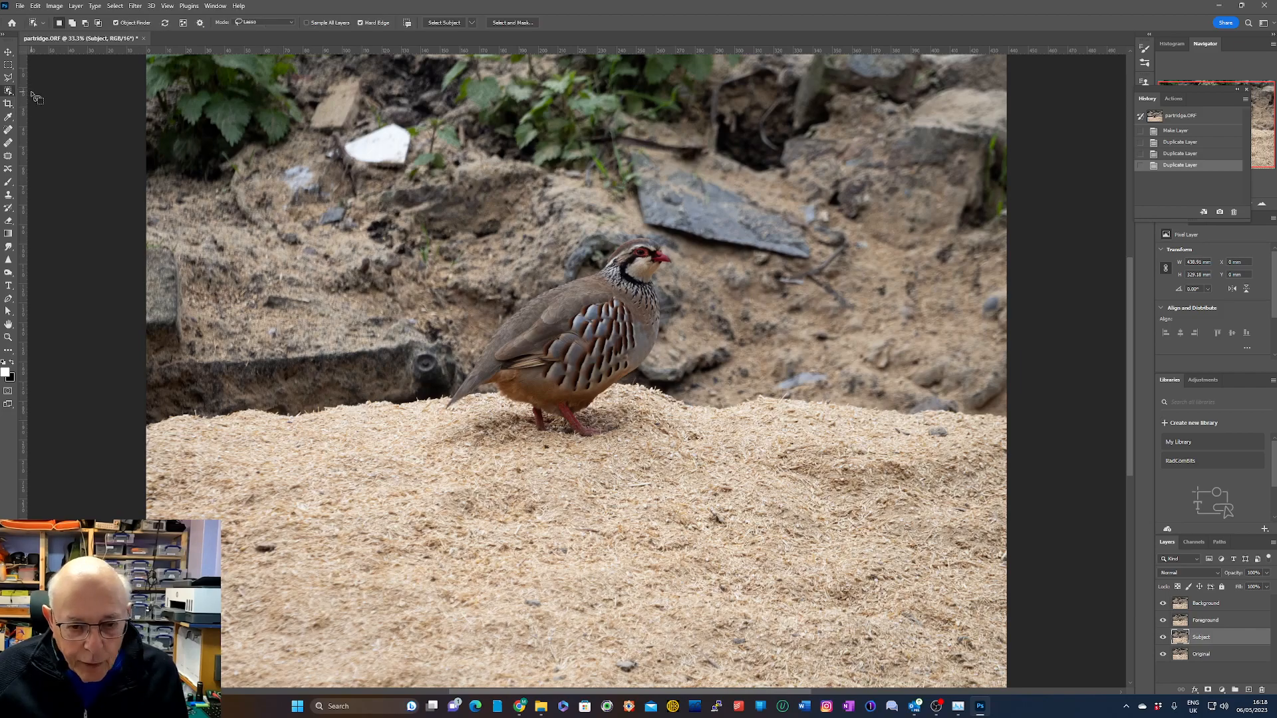
{"action": "mouse_move", "coordinate": [538, 371]}
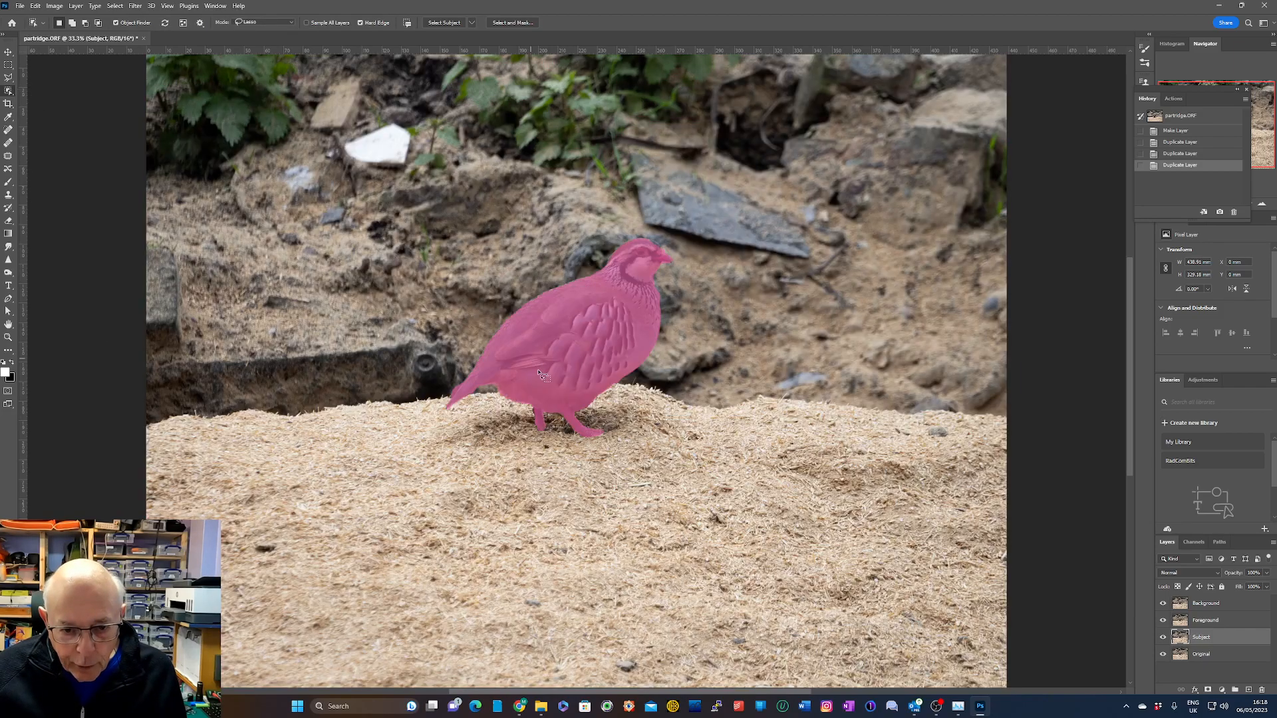
{"action": "left_click", "coordinate": [598, 345]}
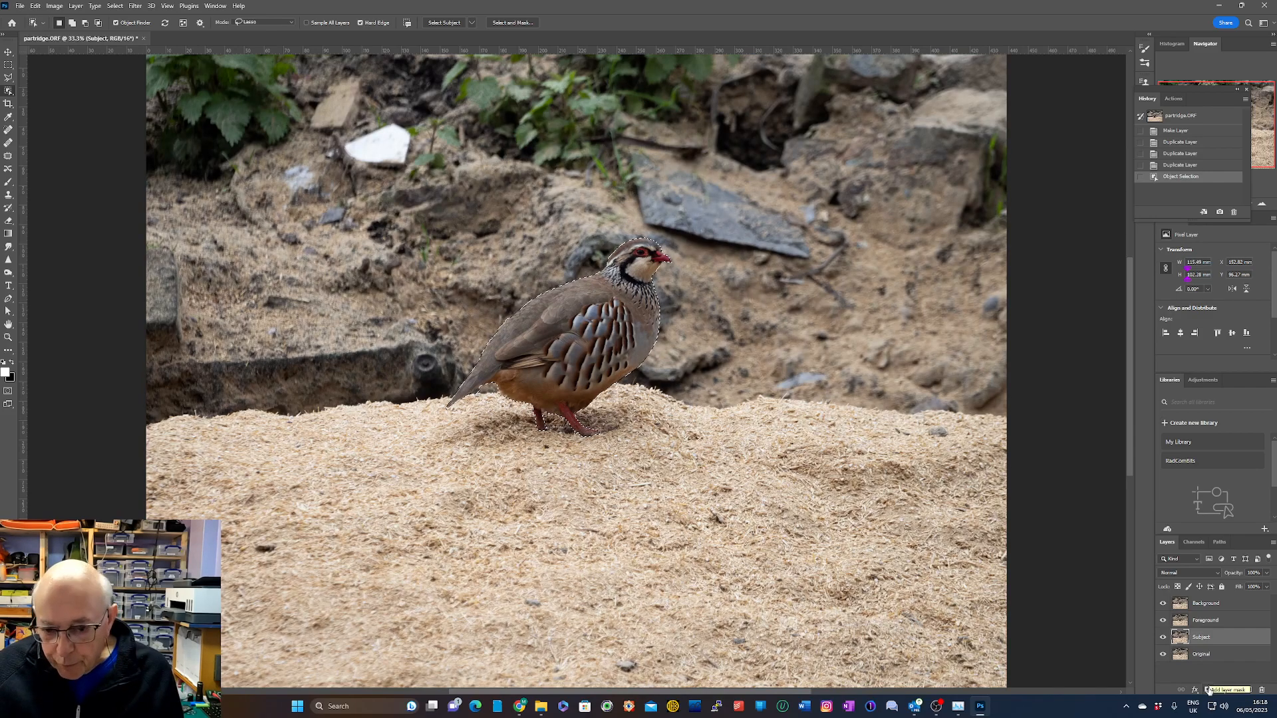
{"action": "left_click", "coordinate": [1209, 692]}
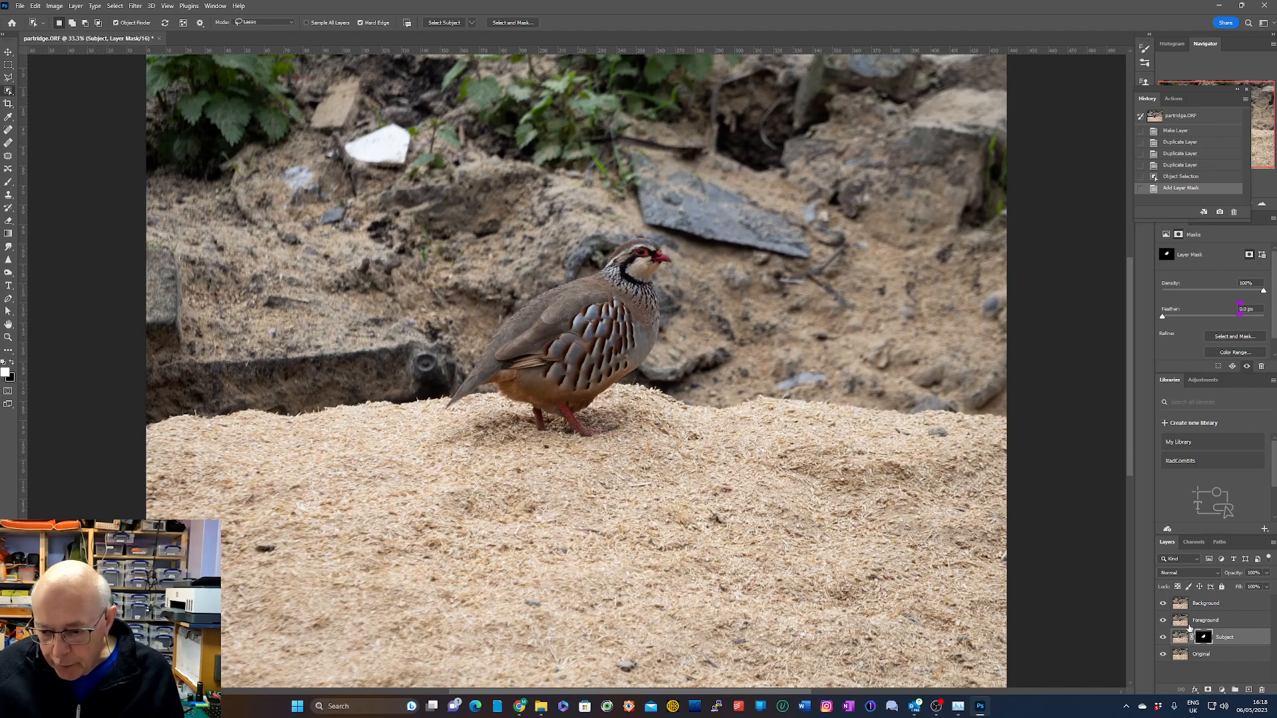
Hide the Foreground, Background and Original layers so that only the masked Subject layer is displayed
{"action": "left_click", "coordinate": [1163, 621]}
{"action": "left_click", "coordinate": [1163, 604]}
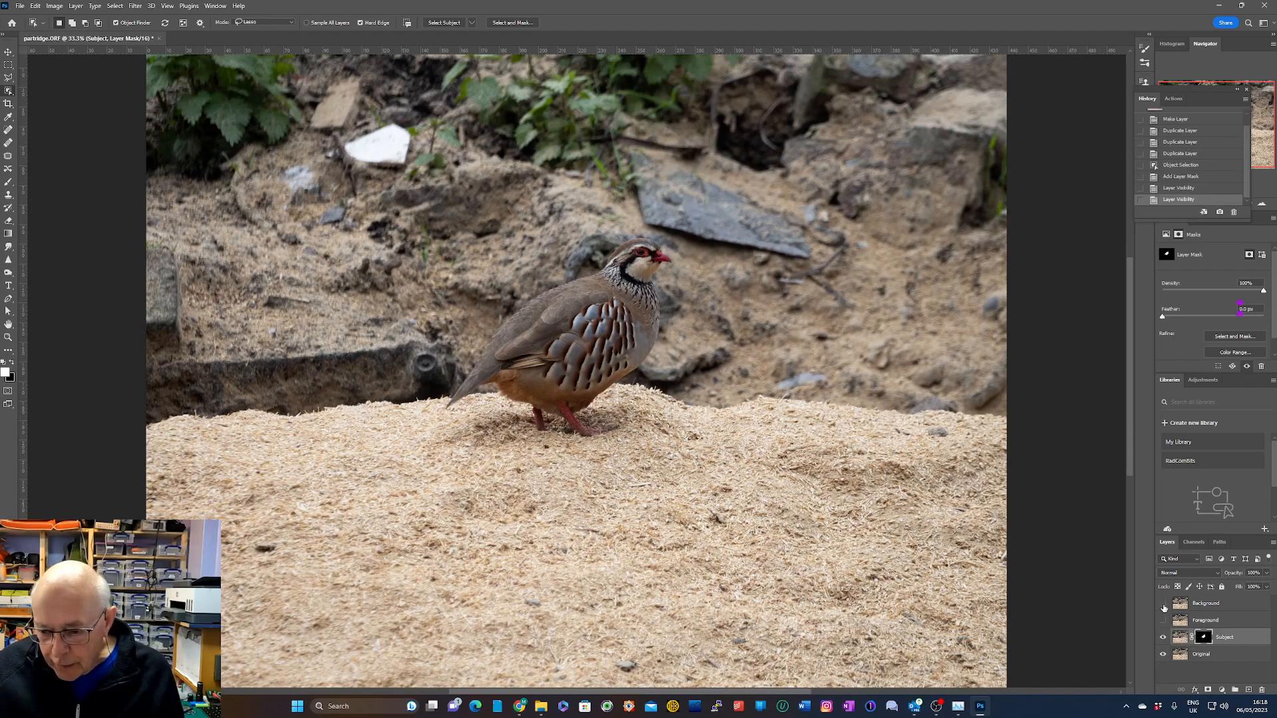
{"action": "left_click", "coordinate": [1162, 655]}
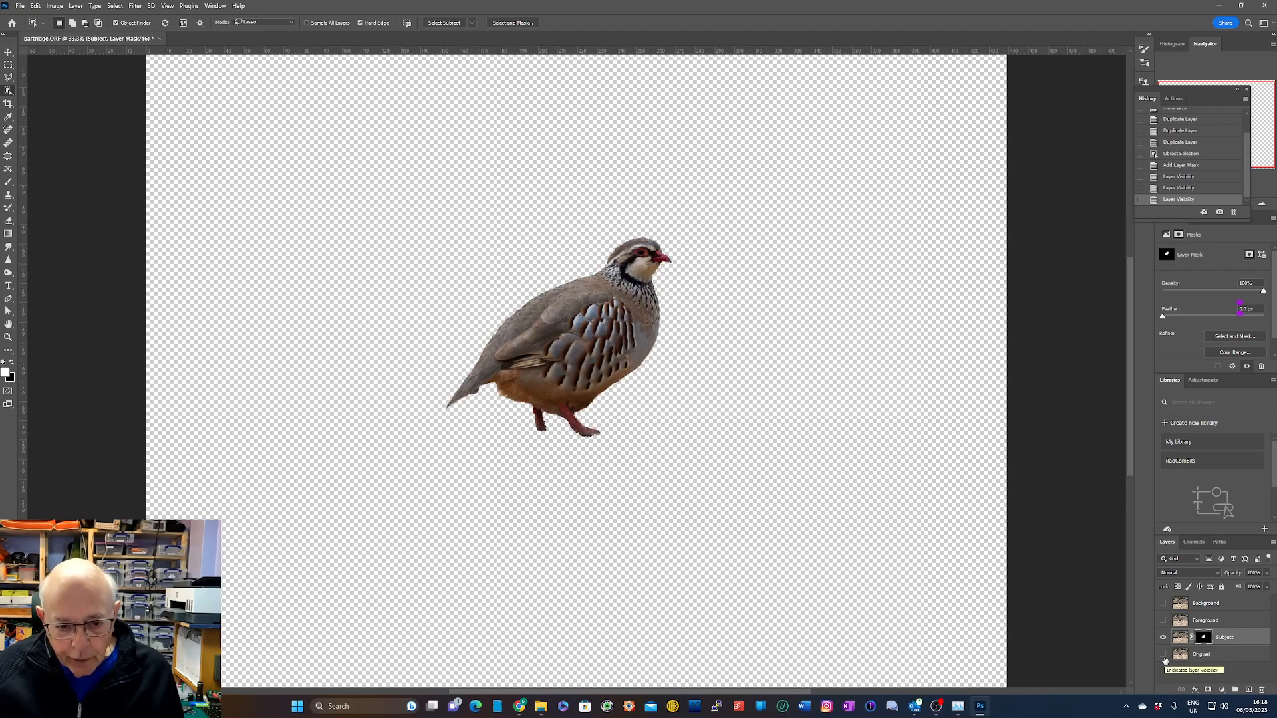
Toggle the coloured mask overlay on and off to examine the Subject mask's coverage around the partridge
{"action": "key", "text": "backslash"}
{"action": "key", "text": "backslash"}
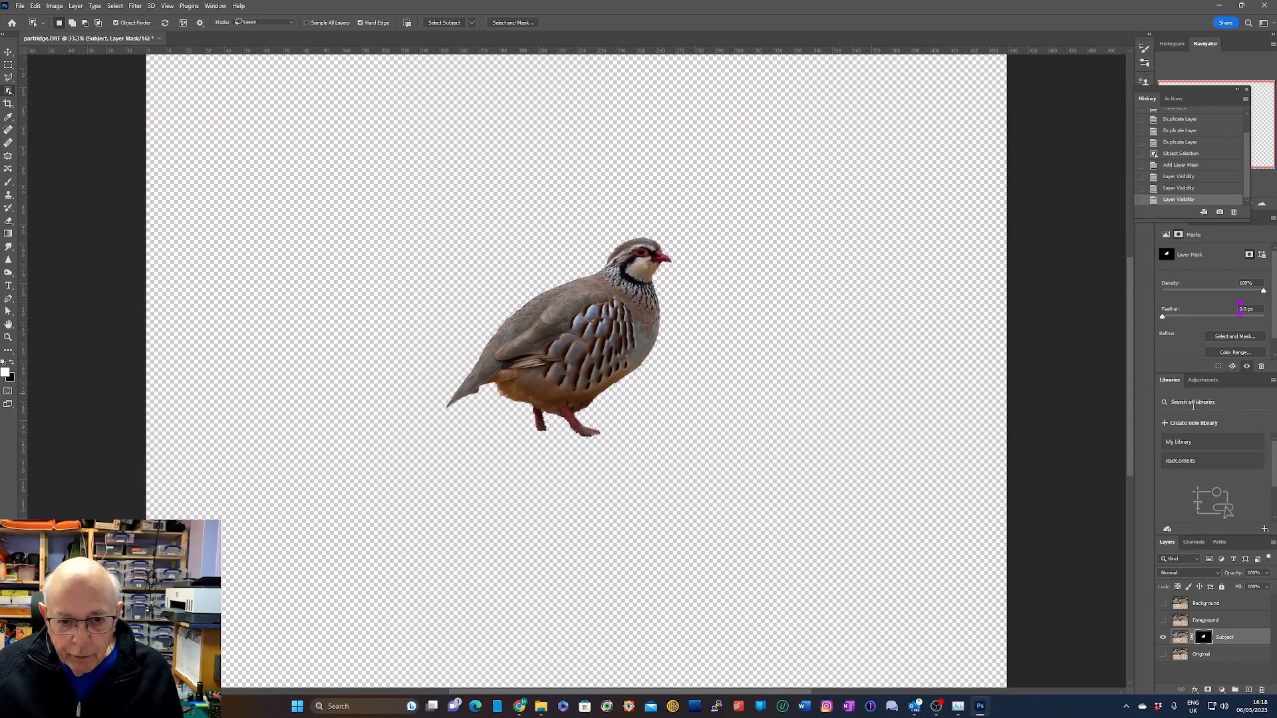
{"action": "key", "text": "backslash"}
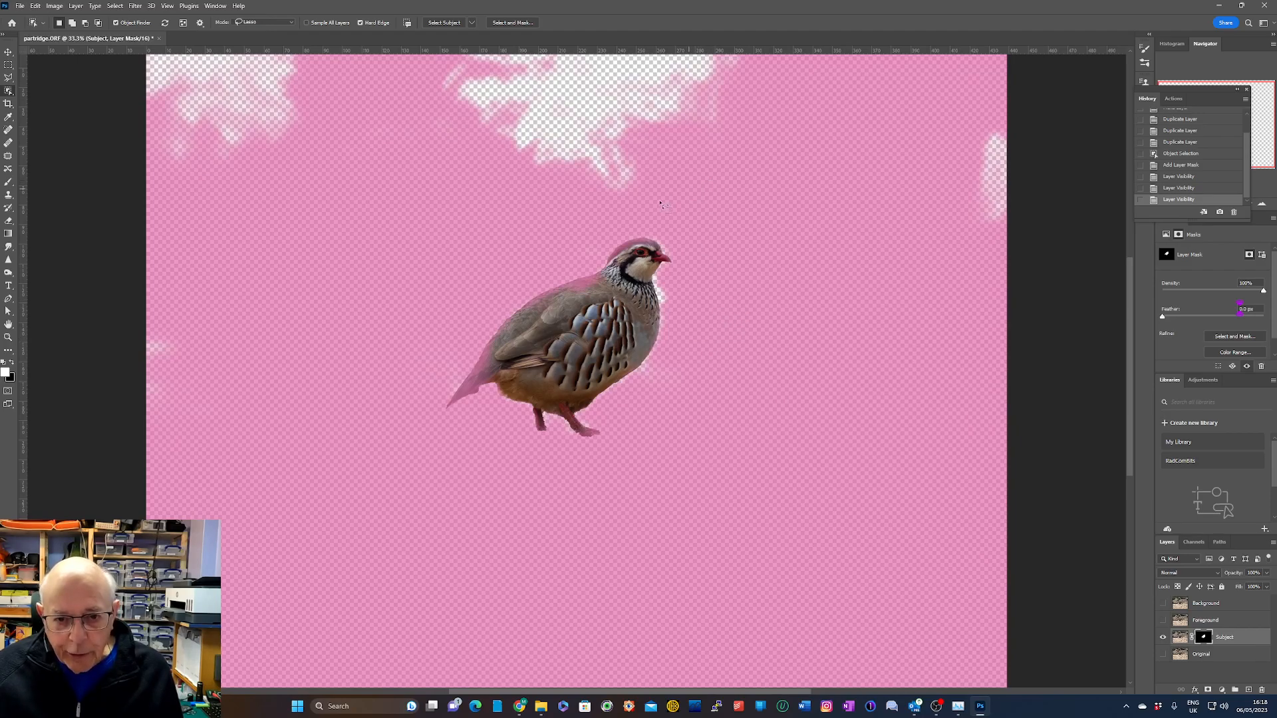
{"action": "key", "text": "backslash"}
{"action": "key", "text": "backslash"}
{"action": "key", "text": "backslash"}
{"action": "key", "text": "backslash"}
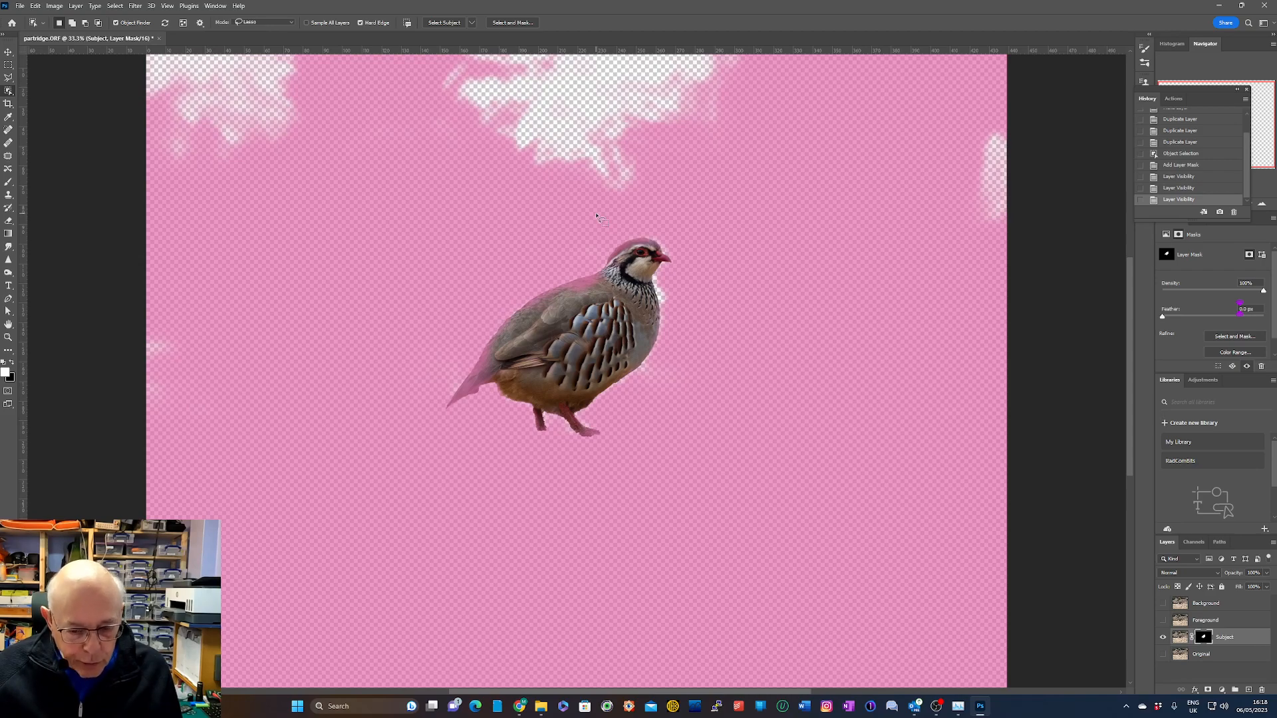
{"action": "key", "text": "backslash"}
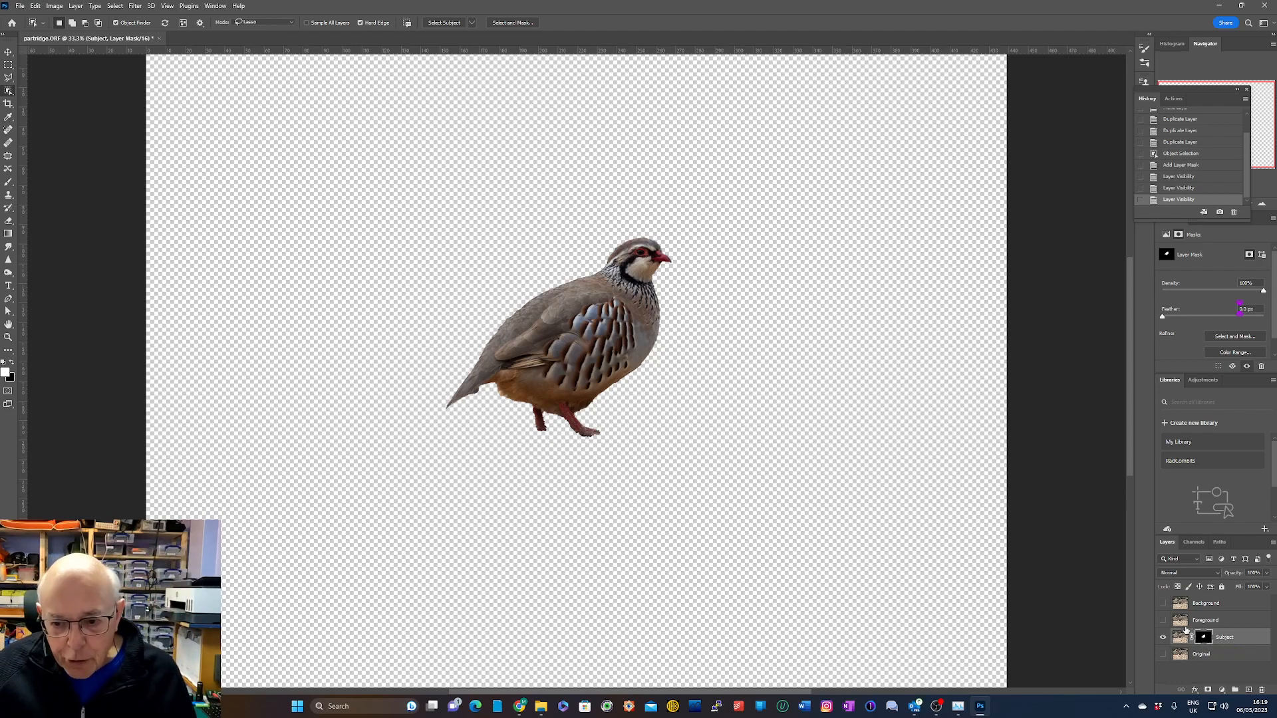
{"action": "key", "text": "backslash"}
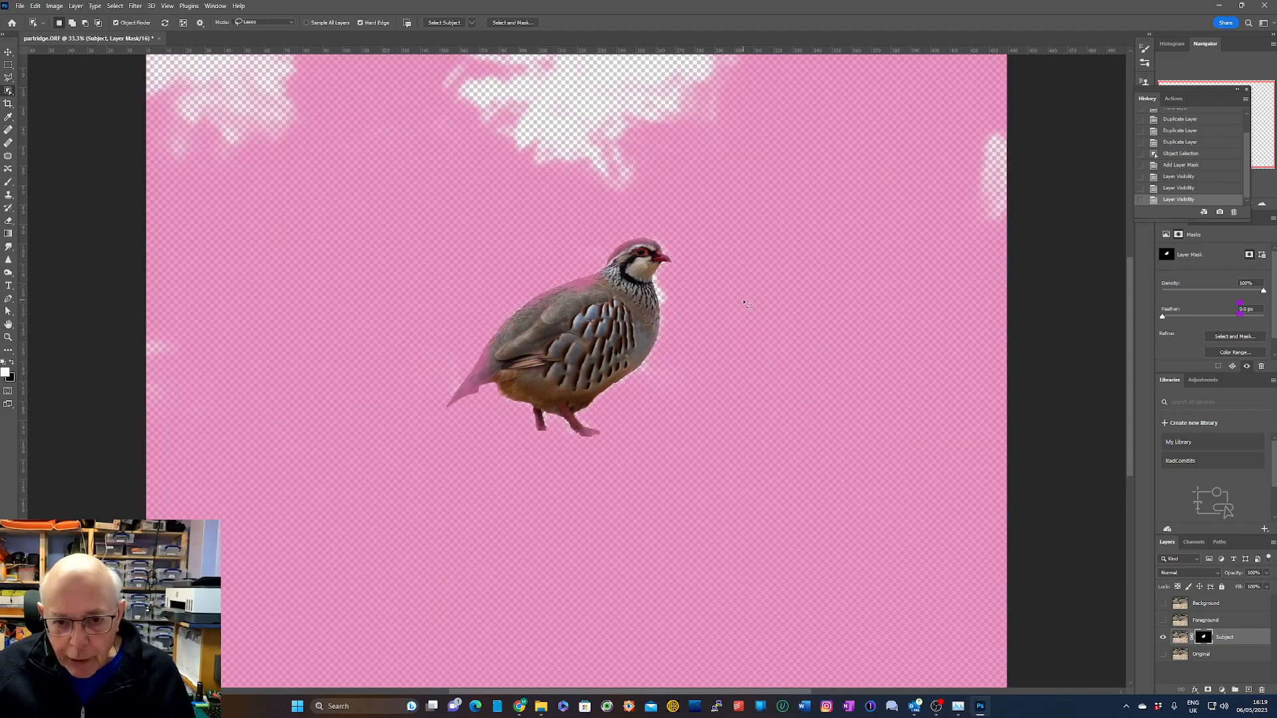
{"action": "key", "text": "backslash"}
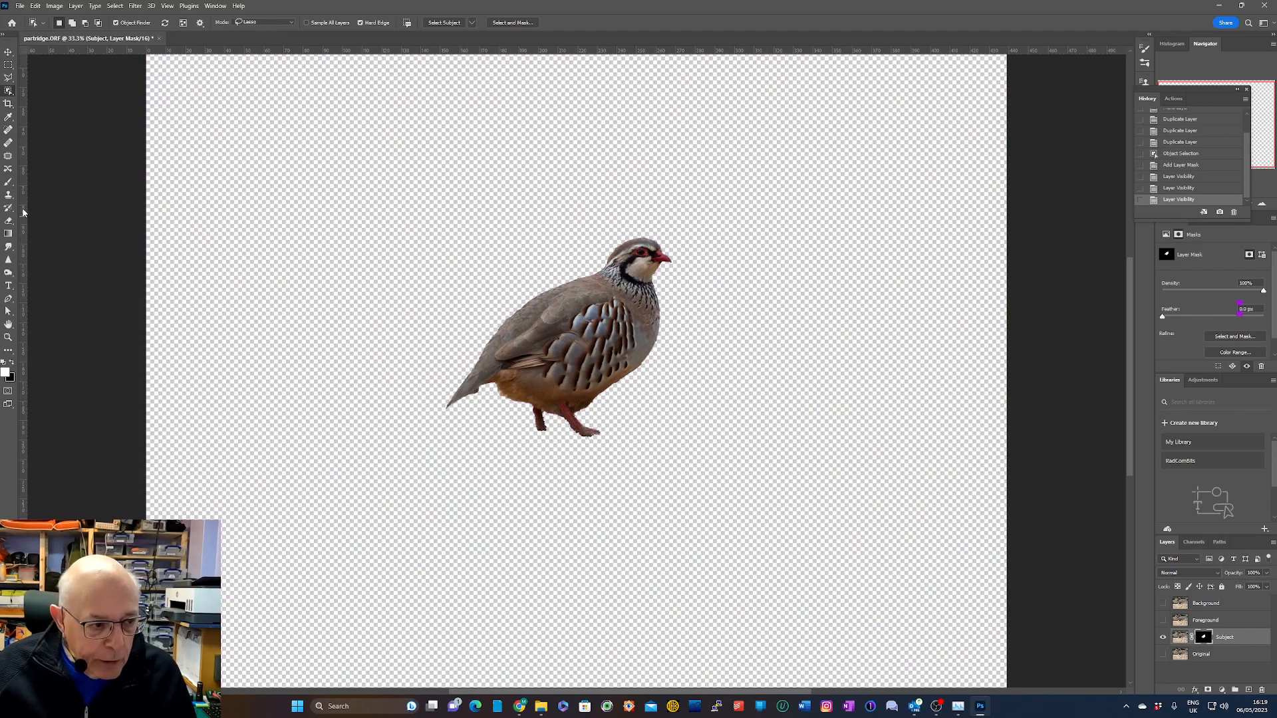
With a black 500 px brush, paint on the Subject mask across the empty area below and to the right of the partridge
{"action": "left_click", "coordinate": [8, 181]}
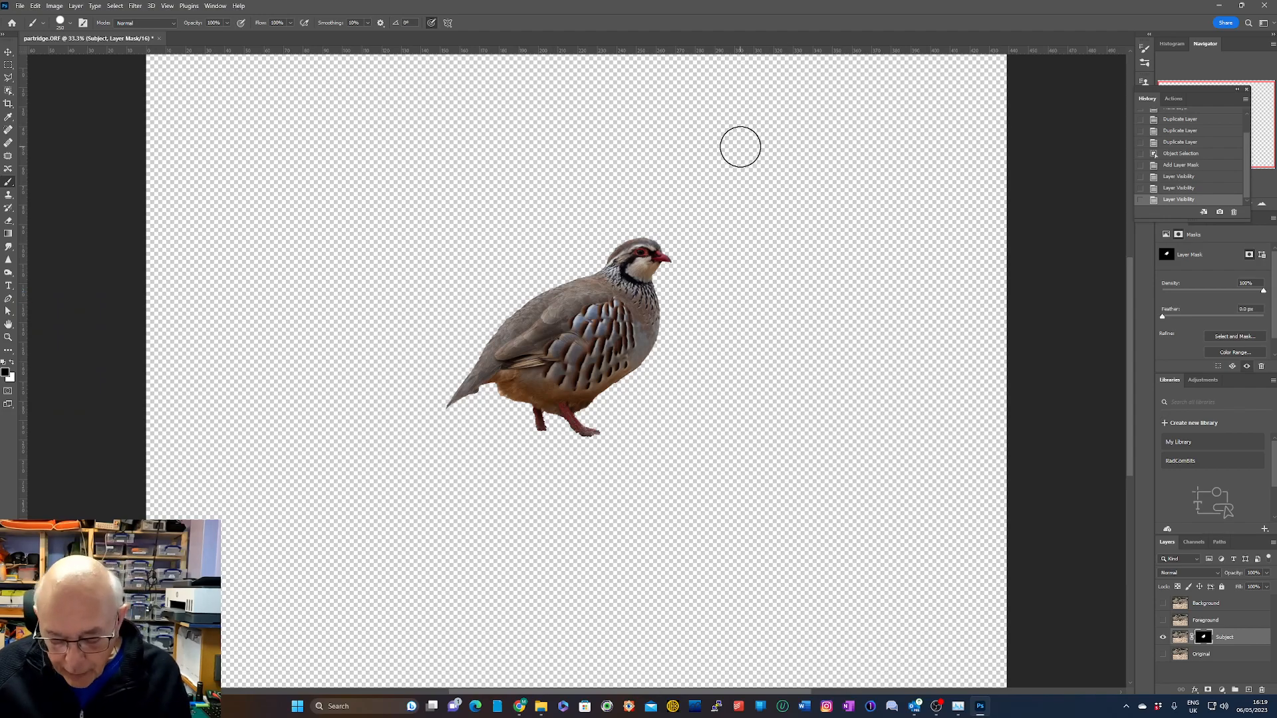
{"action": "key", "text": "bracketright"}
{"action": "key", "text": "bracketright"}
{"action": "key", "text": "bracketright"}
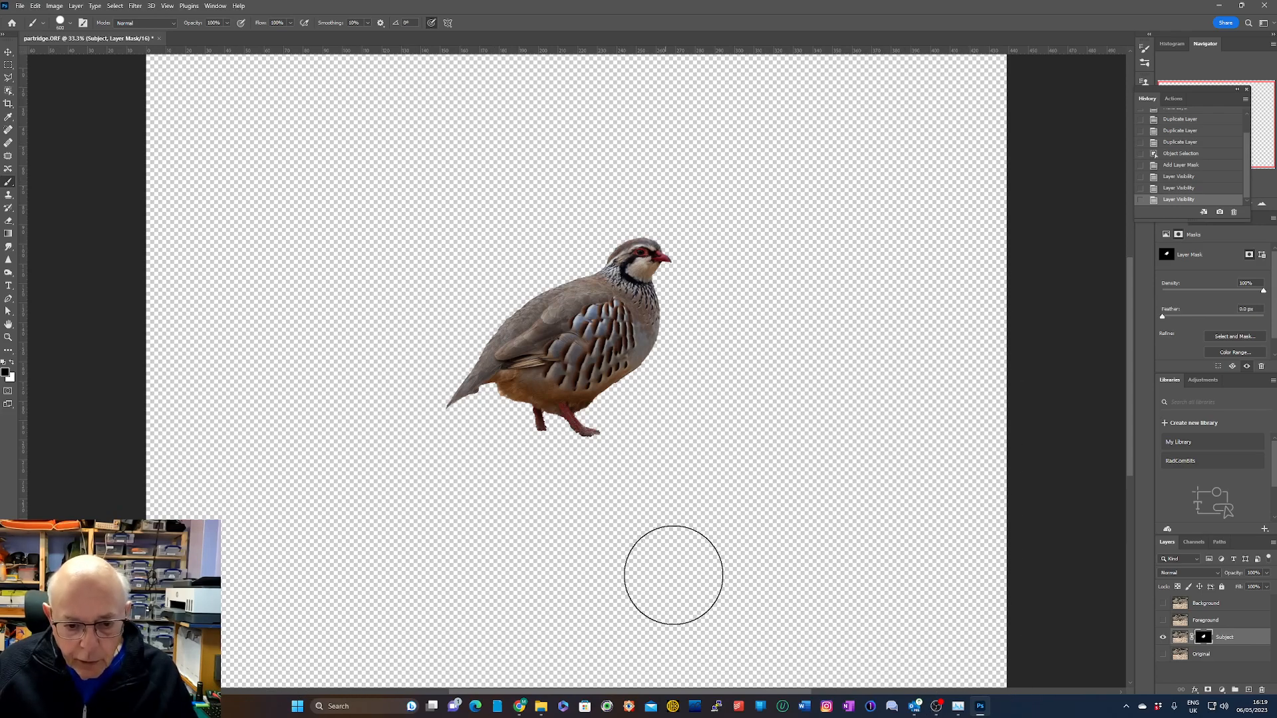
{"action": "mouse_move", "coordinate": [681, 467]}
{"action": "left_mouse_down"}
{"action": "mouse_move", "coordinate": [326, 600]}
{"action": "mouse_move", "coordinate": [984, 423]}
{"action": "left_mouse_up"}
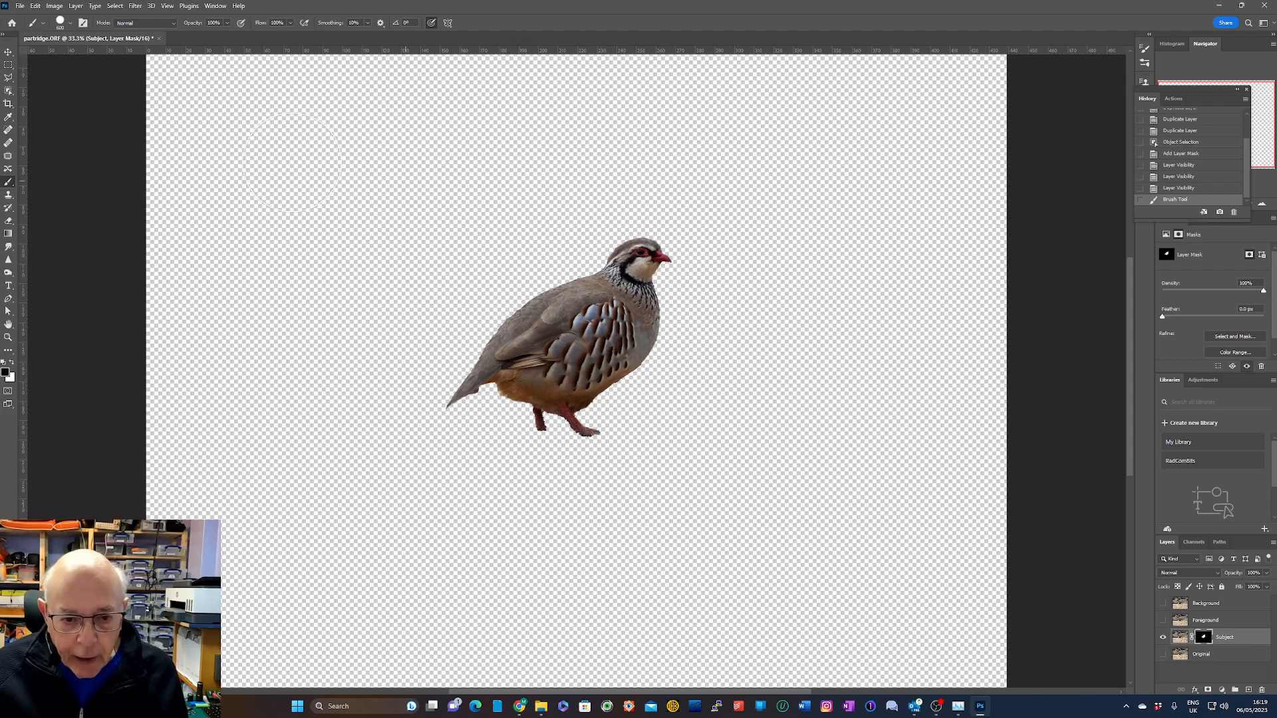
Reduce the brush to 125 px and examine the Subject mask's edge along the partridge's head, back, tail and underside up close
{"action": "key", "text": "bracketleft"}
{"action": "key", "text": "bracketleft"}
{"action": "key", "text": "bracketleft"}
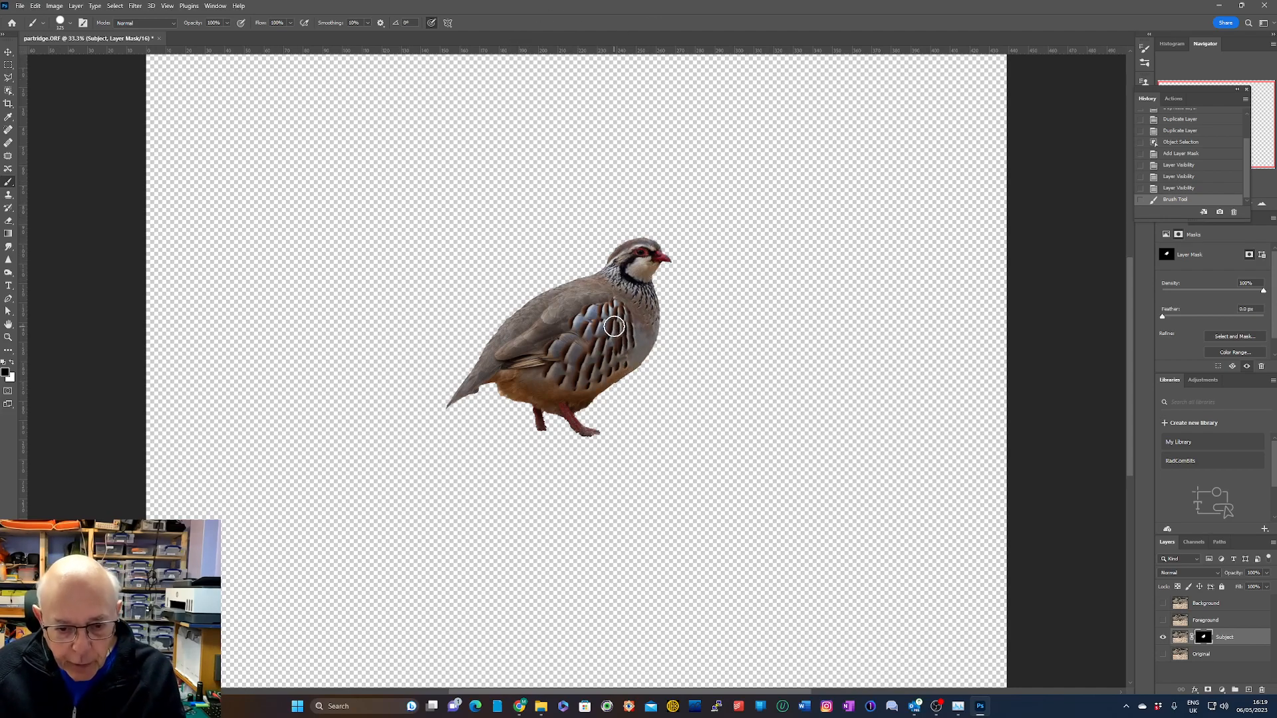
{"action": "scroll", "coordinate": [615, 323], "scroll_direction": "up", "scroll_amount": 6}
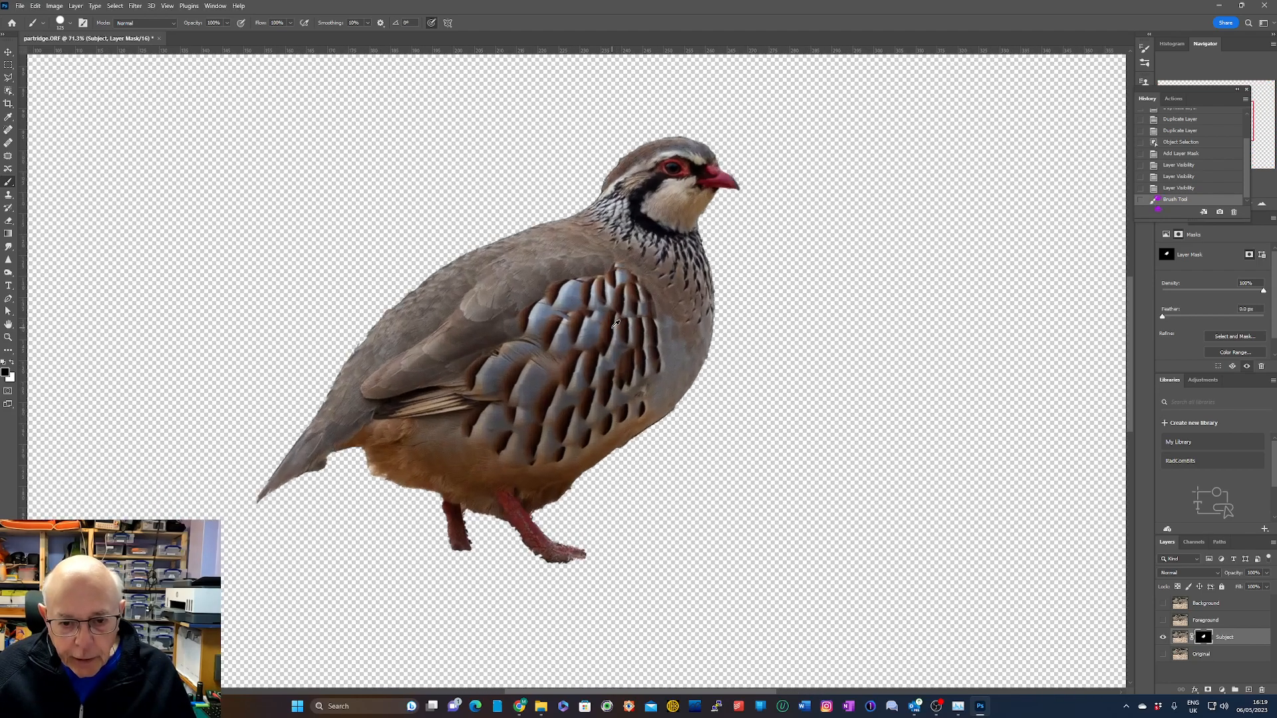
{"action": "scroll", "coordinate": [616, 323], "scroll_direction": "up", "scroll_amount": 1}
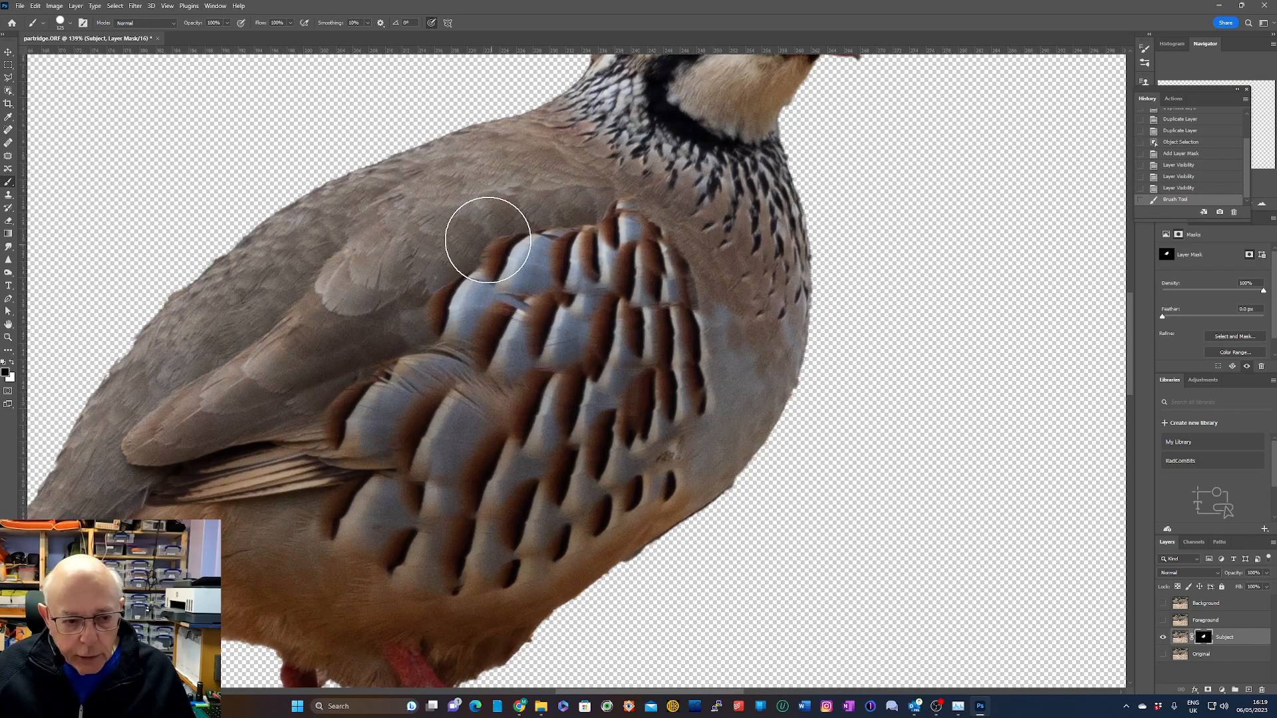
{"action": "left_click_drag", "start_coordinate": [479, 225], "coordinate": [509, 383]}
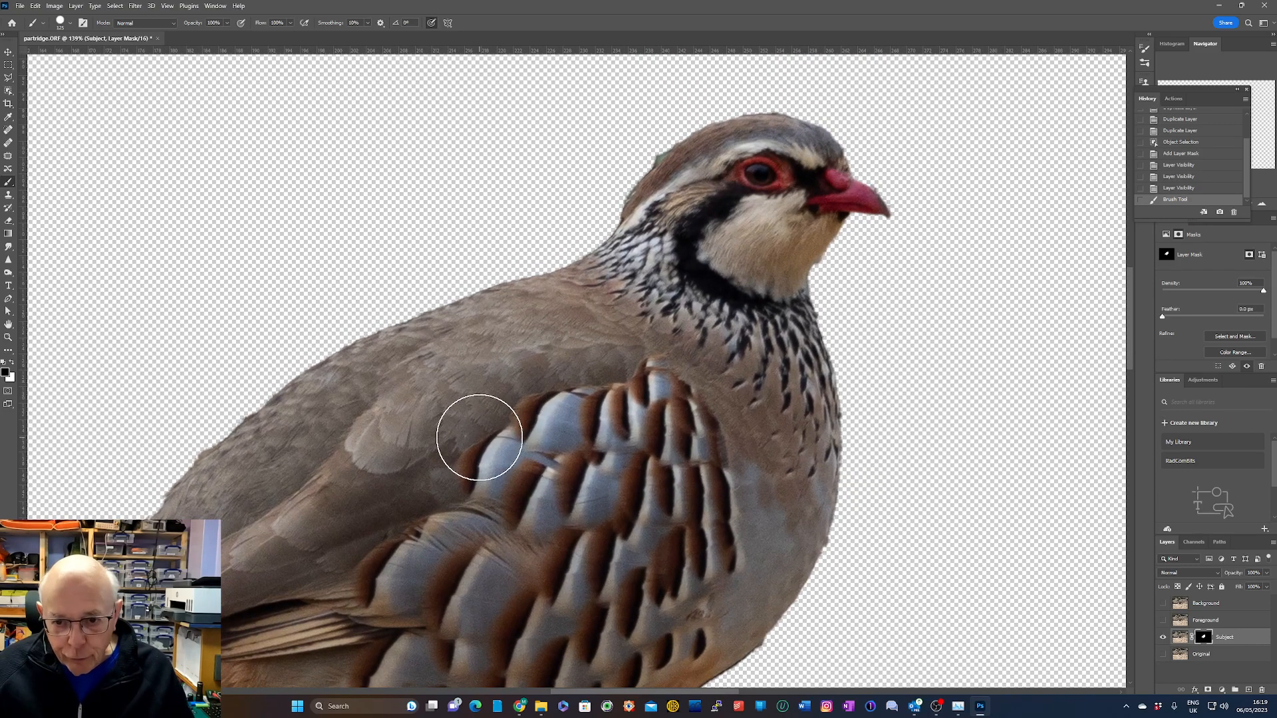
{"action": "mouse_move", "coordinate": [441, 417]}
{"action": "left_mouse_down"}
{"action": "mouse_move", "coordinate": [770, 201]}
{"action": "mouse_move", "coordinate": [768, 186]}
{"action": "left_mouse_up"}
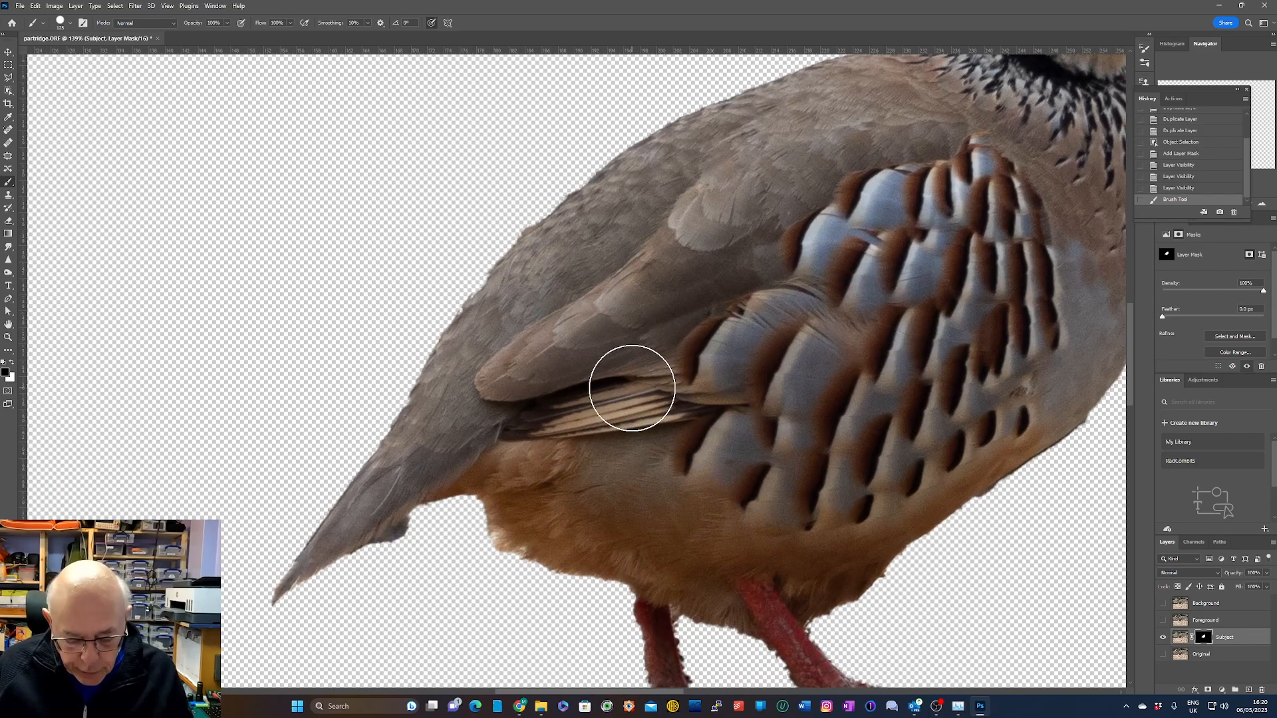
{"action": "left_click_drag", "start_coordinate": [632, 379], "coordinate": [546, 340]}
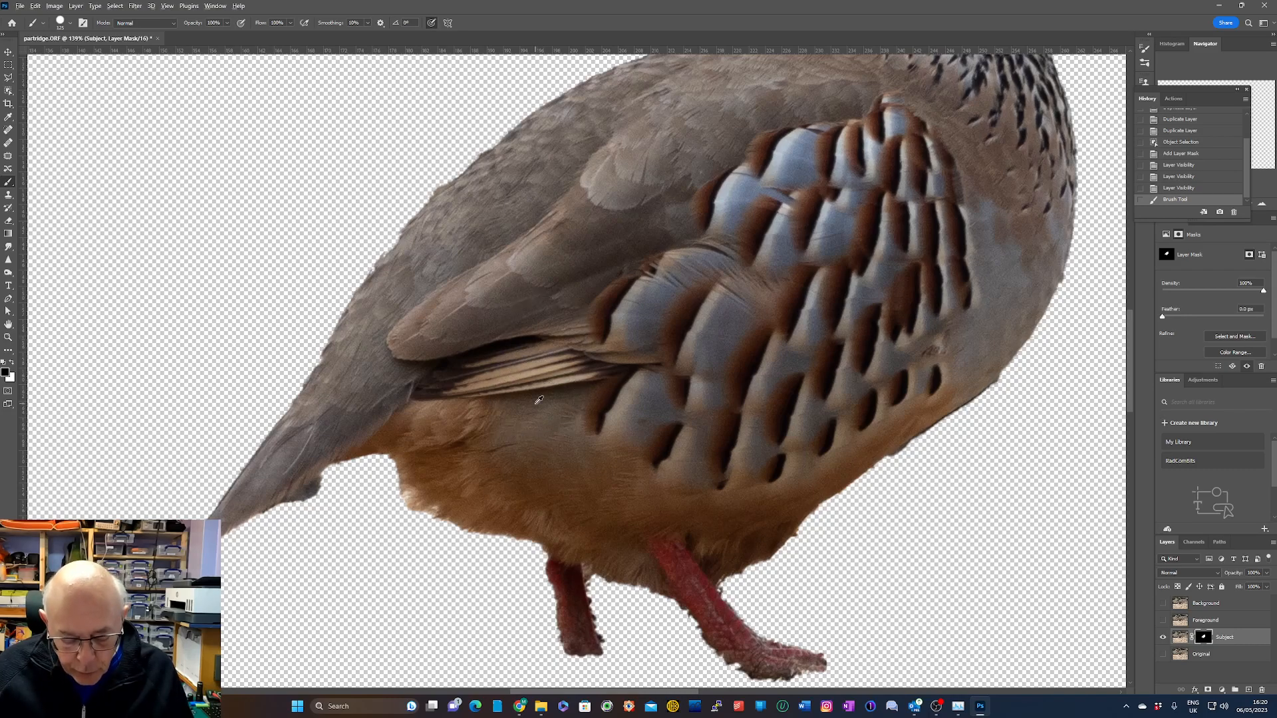
{"action": "scroll", "coordinate": [542, 387], "scroll_direction": "down", "scroll_amount": 3}
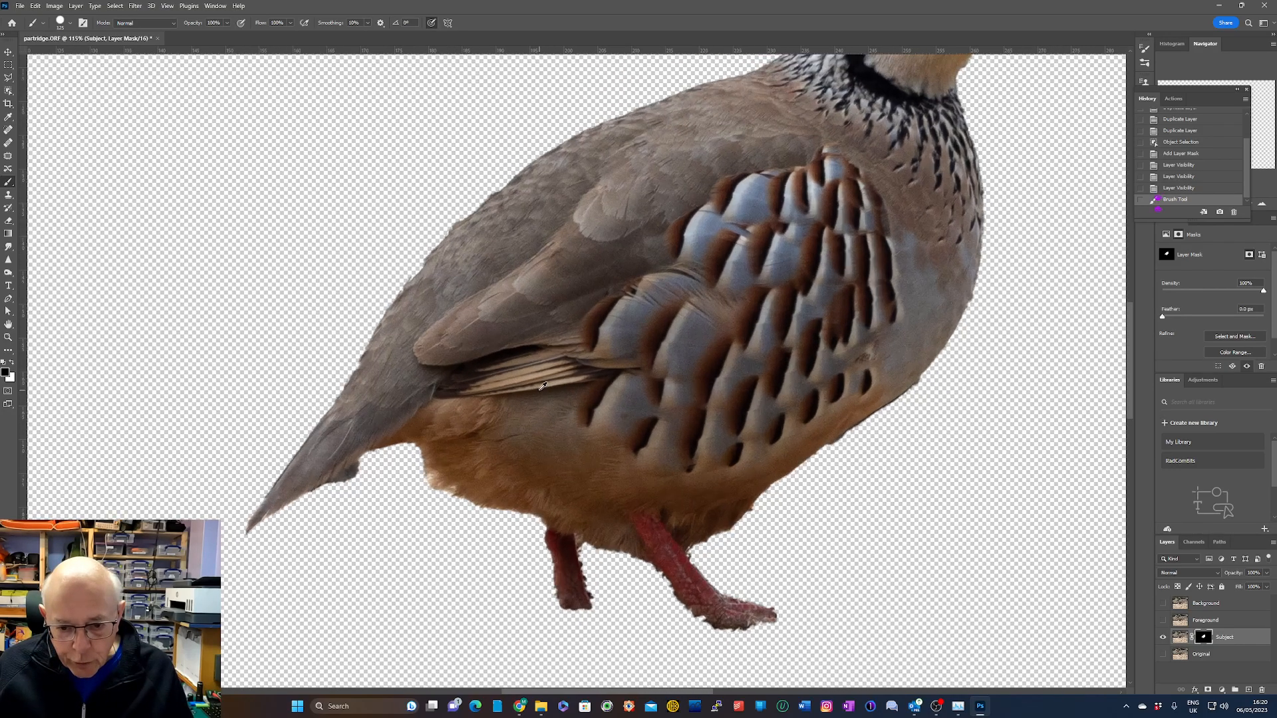
{"action": "scroll", "coordinate": [542, 385], "scroll_direction": "up", "scroll_amount": 4}
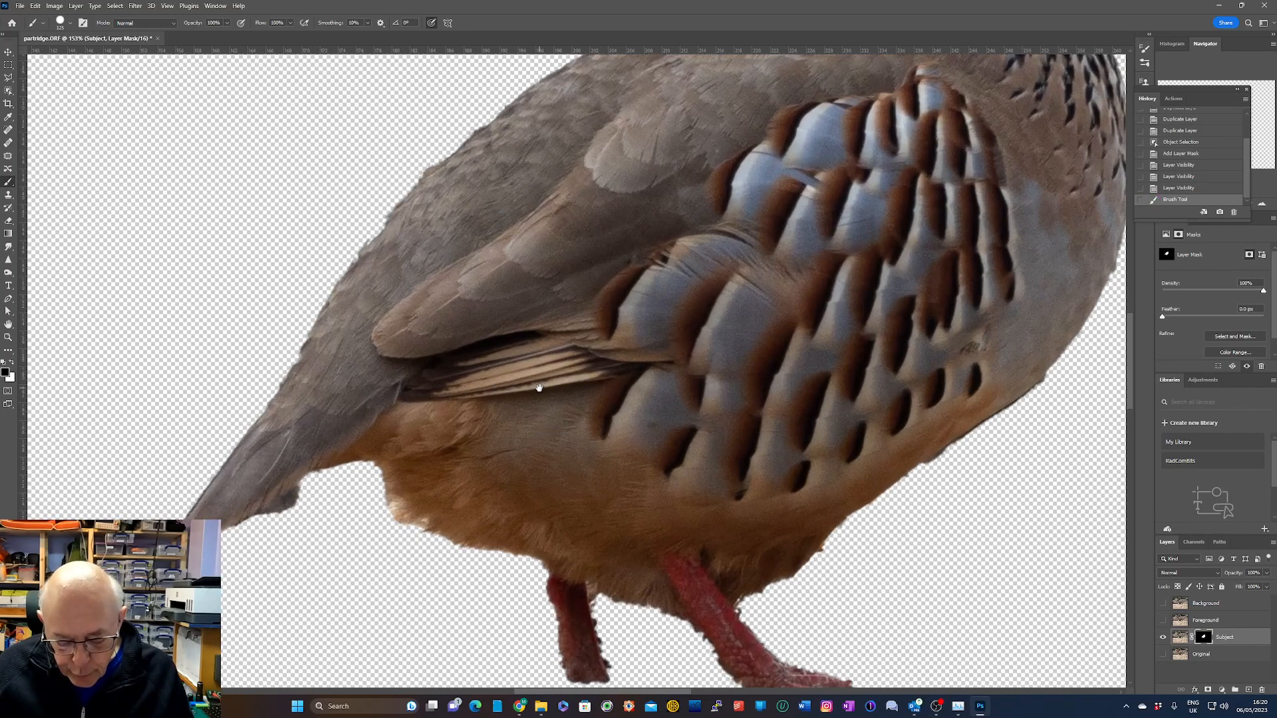
{"action": "left_click_drag", "start_coordinate": [544, 291], "coordinate": [558, 327]}
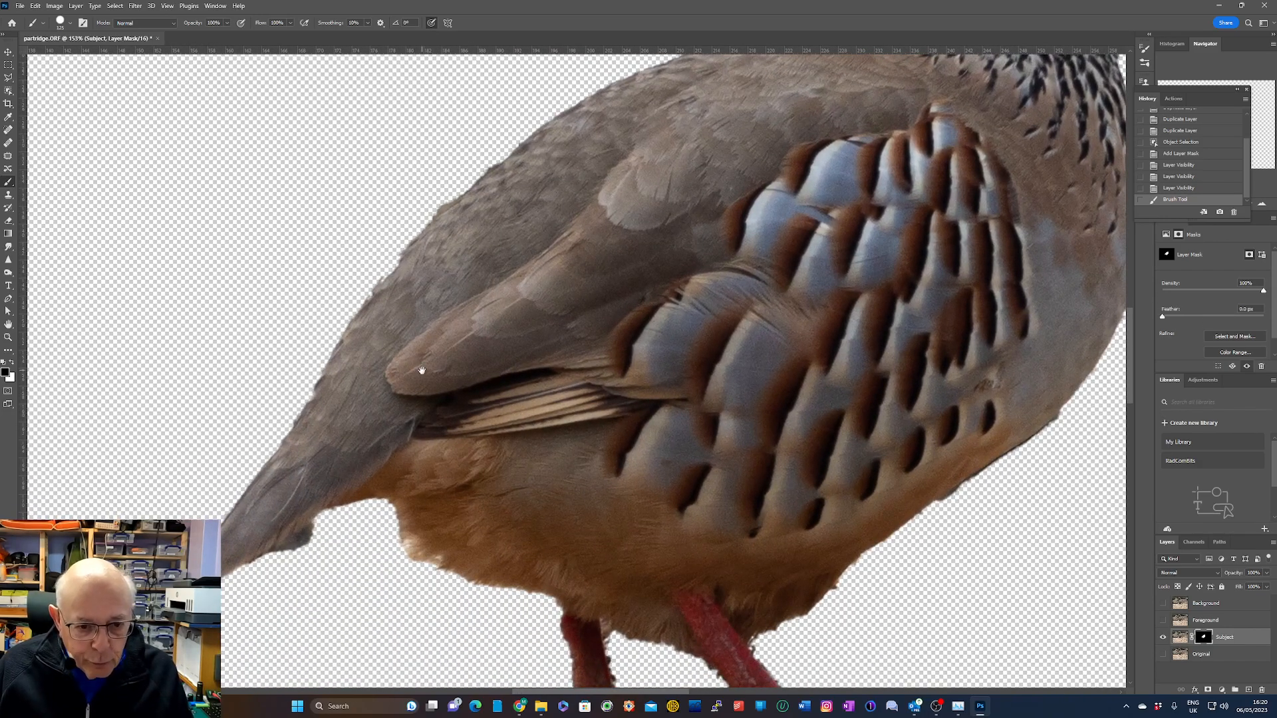
{"action": "scroll", "coordinate": [422, 359], "scroll_direction": "up", "scroll_amount": 2}
{"action": "mouse_move", "coordinate": [437, 299]}
{"action": "left_mouse_down"}
{"action": "mouse_move", "coordinate": [546, 394]}
{"action": "mouse_move", "coordinate": [500, 416]}
{"action": "left_mouse_up"}
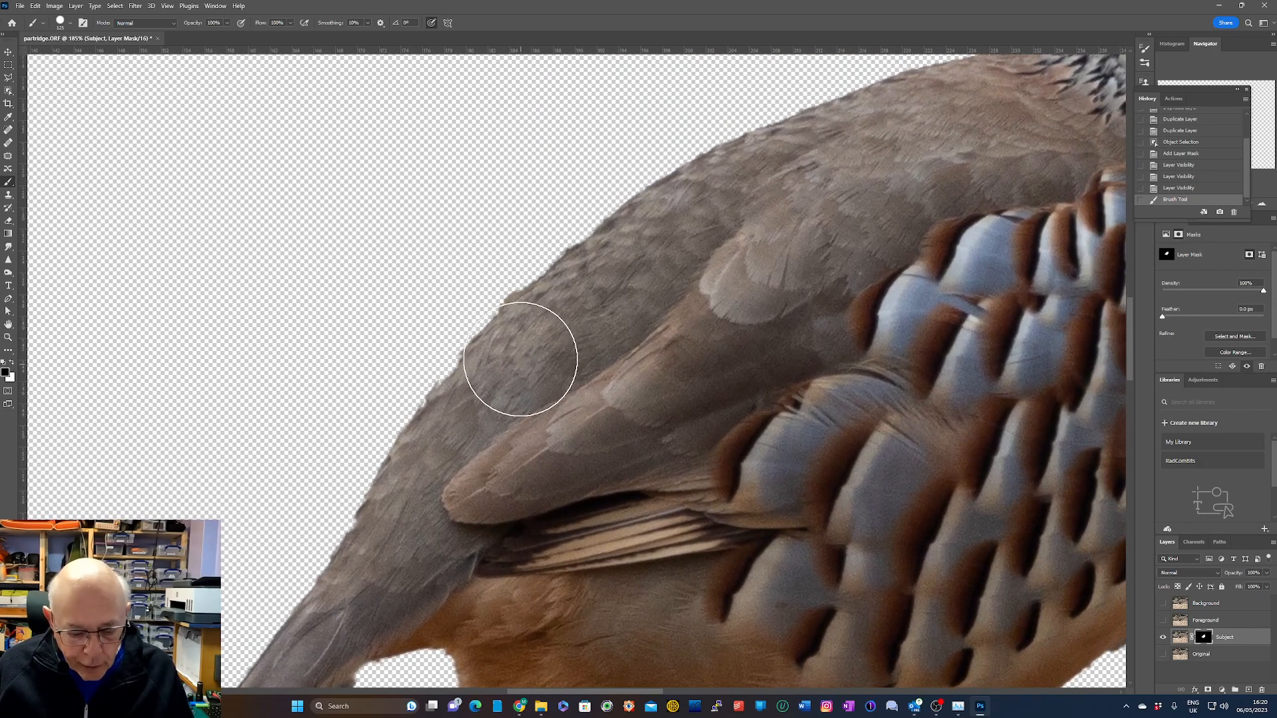
{"action": "scroll", "coordinate": [520, 360], "scroll_direction": "up", "scroll_amount": 3}
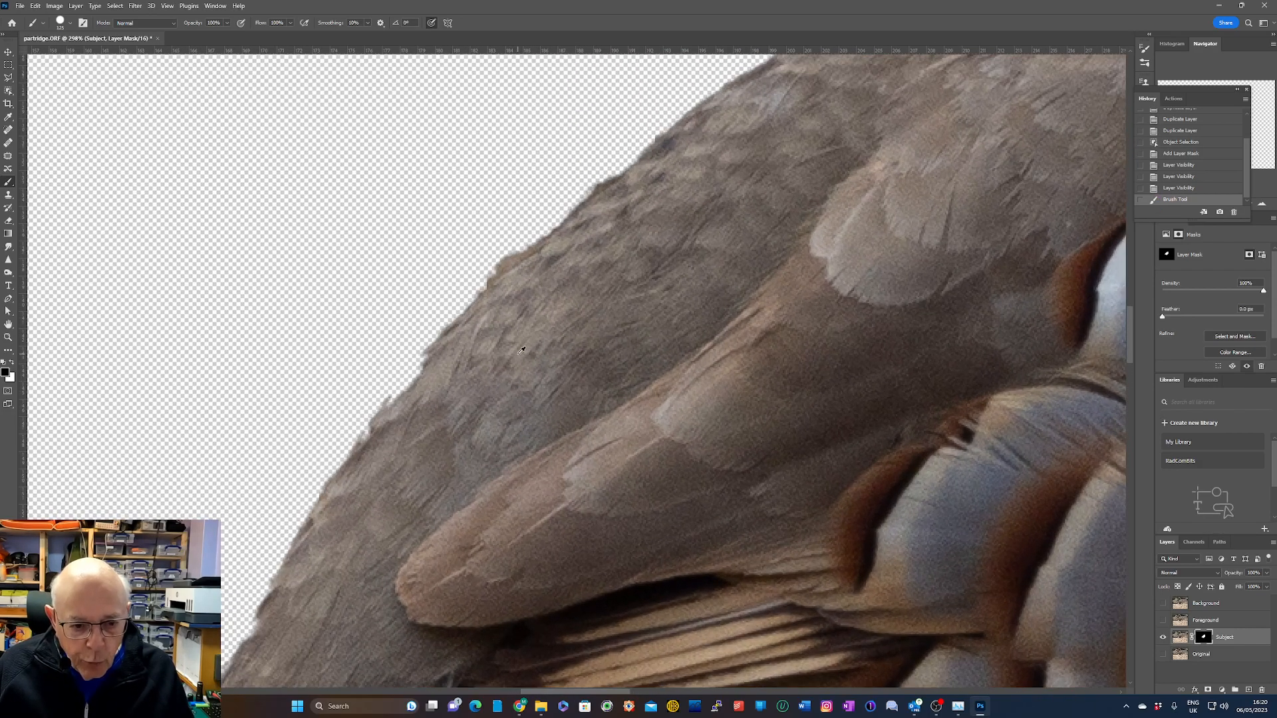
{"action": "scroll", "coordinate": [521, 351], "scroll_direction": "down", "scroll_amount": 1}
{"action": "mouse_move", "coordinate": [608, 341]}
{"action": "left_mouse_down"}
{"action": "mouse_move", "coordinate": [516, 341]}
{"action": "mouse_move", "coordinate": [533, 310]}
{"action": "left_mouse_up"}
{"action": "scroll", "coordinate": [528, 323], "scroll_direction": "up", "scroll_amount": 1}
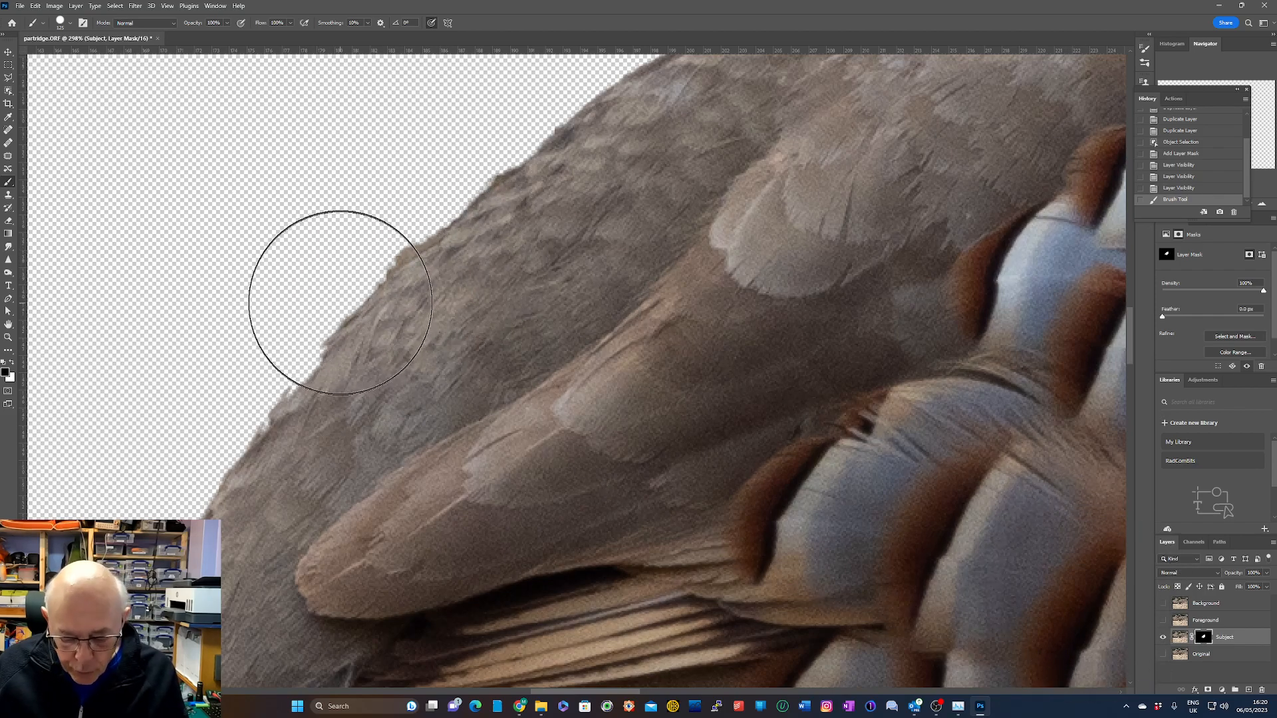
With a white 80 px brush, paint on the Subject mask along the partridge's upper back to bring back the hidden edge area
{"action": "key", "text": "bracketleft"}
{"action": "key", "text": "bracketleft"}
{"action": "key", "text": "bracketleft"}
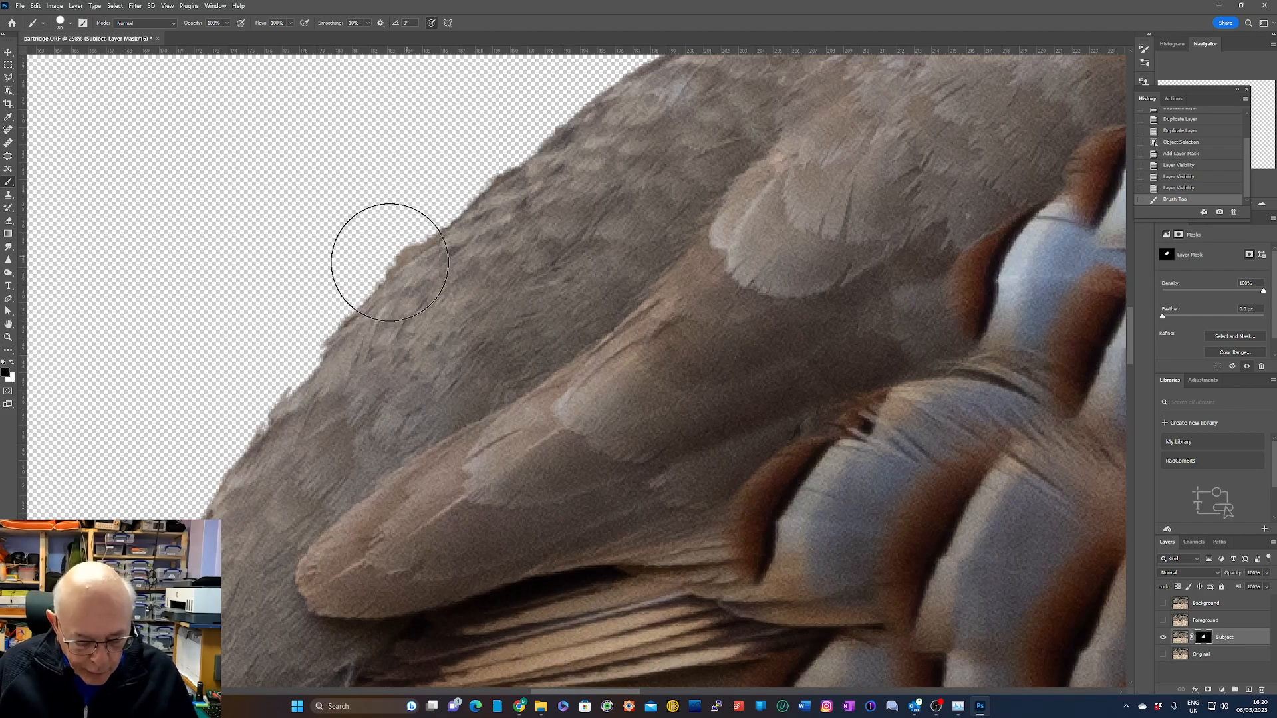
{"action": "key", "text": "x"}
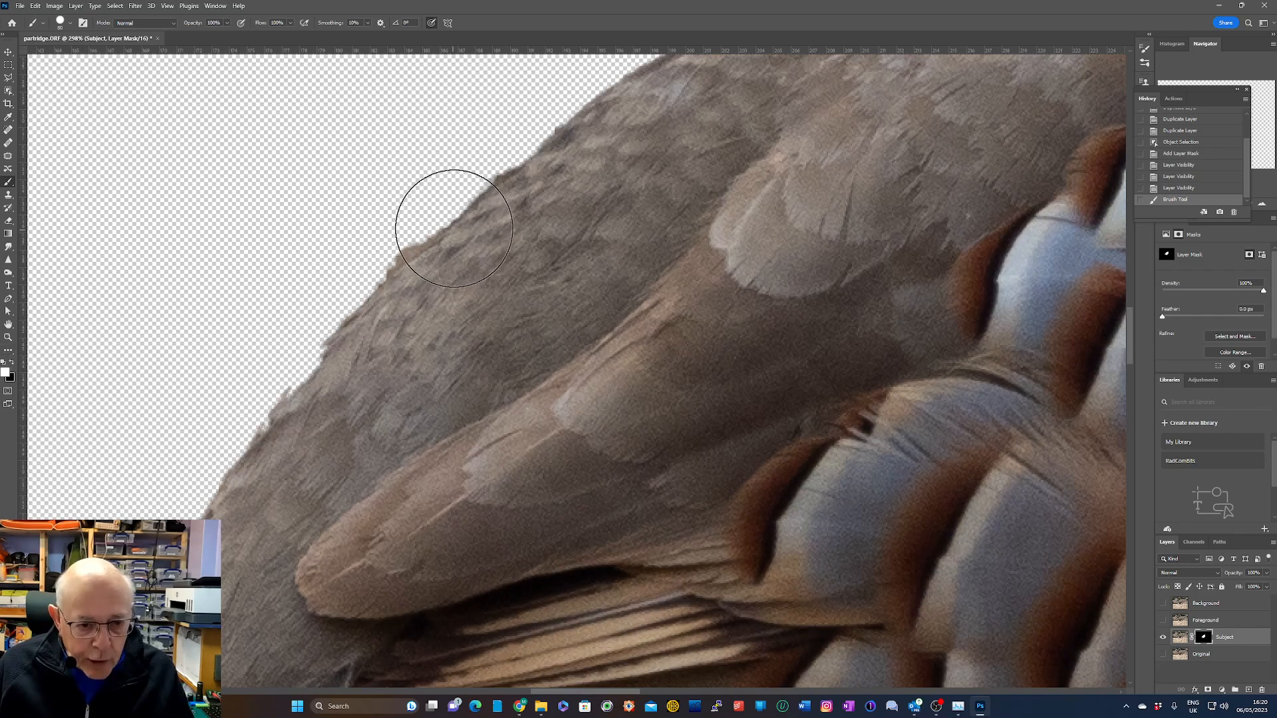
{"action": "mouse_move", "coordinate": [513, 157]}
{"action": "left_mouse_down"}
{"action": "mouse_move", "coordinate": [464, 177]}
{"action": "mouse_move", "coordinate": [346, 319]}
{"action": "mouse_move", "coordinate": [269, 382]}
{"action": "left_mouse_up"}
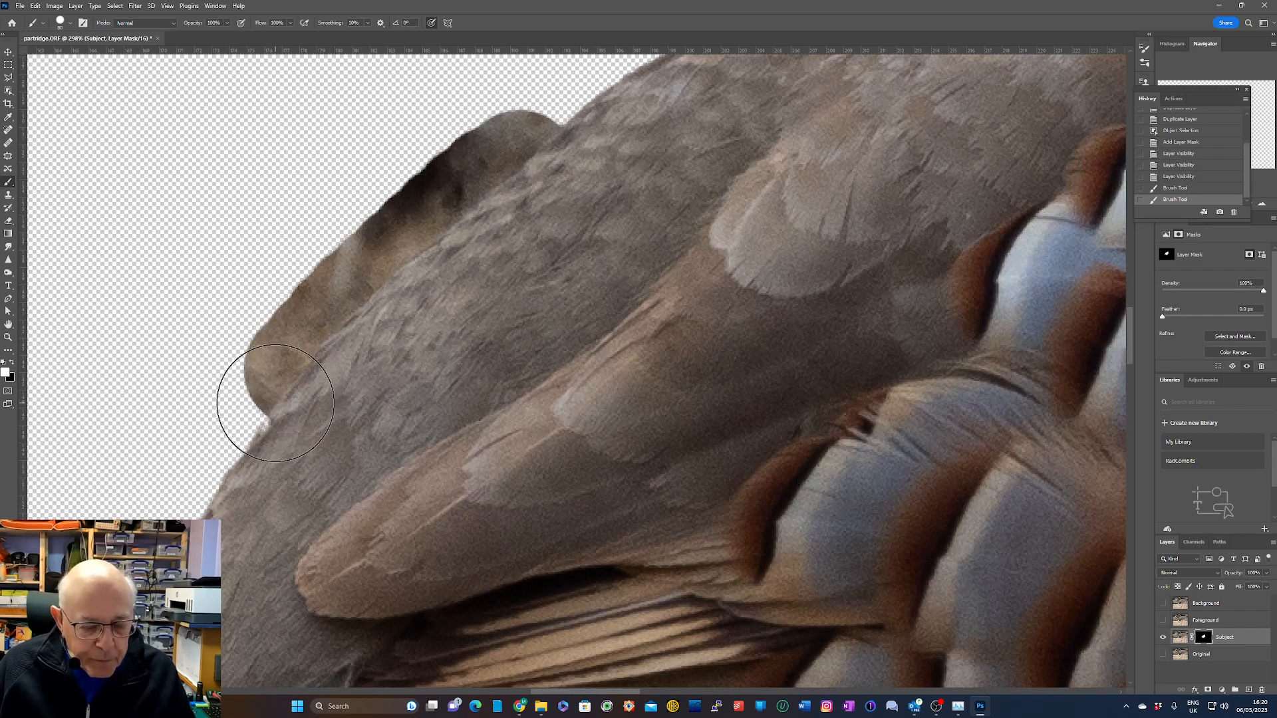
{"action": "mouse_move", "coordinate": [519, 171]}
{"action": "left_mouse_down"}
{"action": "mouse_move", "coordinate": [513, 114]}
{"action": "mouse_move", "coordinate": [524, 136]}
{"action": "left_mouse_up"}
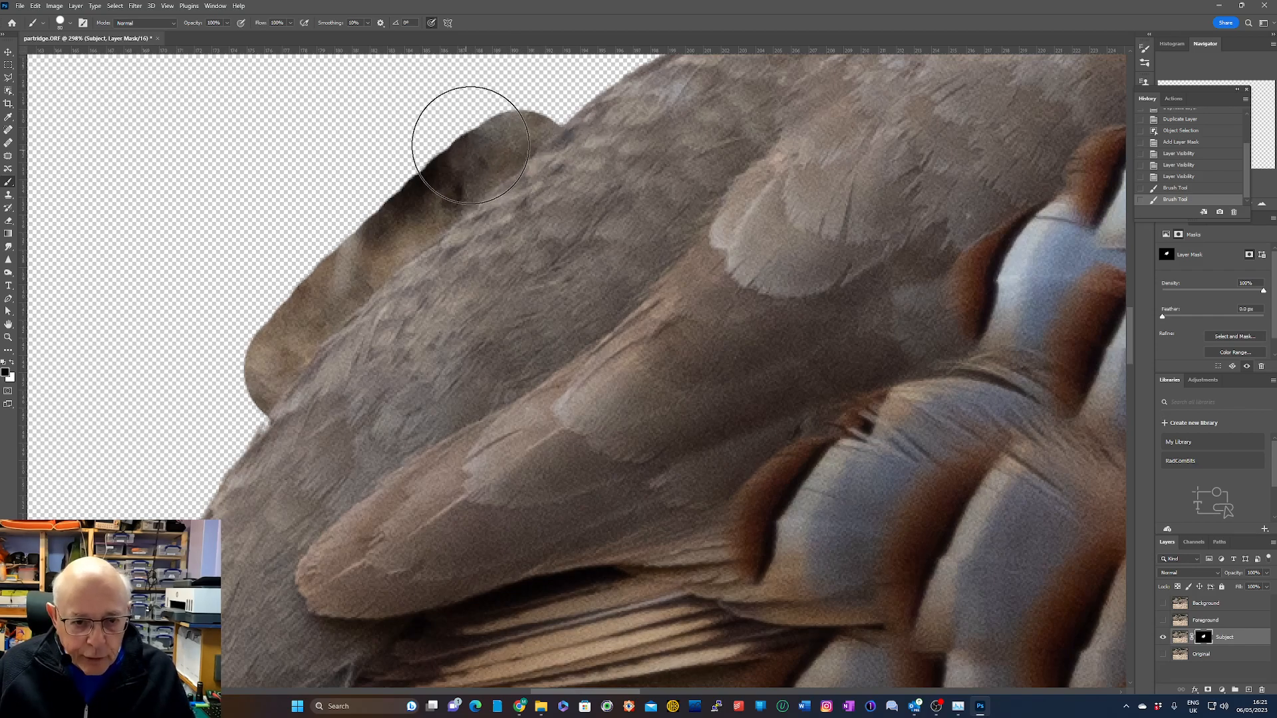
With a smaller black brush, paint on the Subject mask to hide the background strip outside the partridge's back
{"action": "key", "text": "bracketleft"}
{"action": "key", "text": "bracketleft"}
{"action": "key", "text": "bracketleft"}
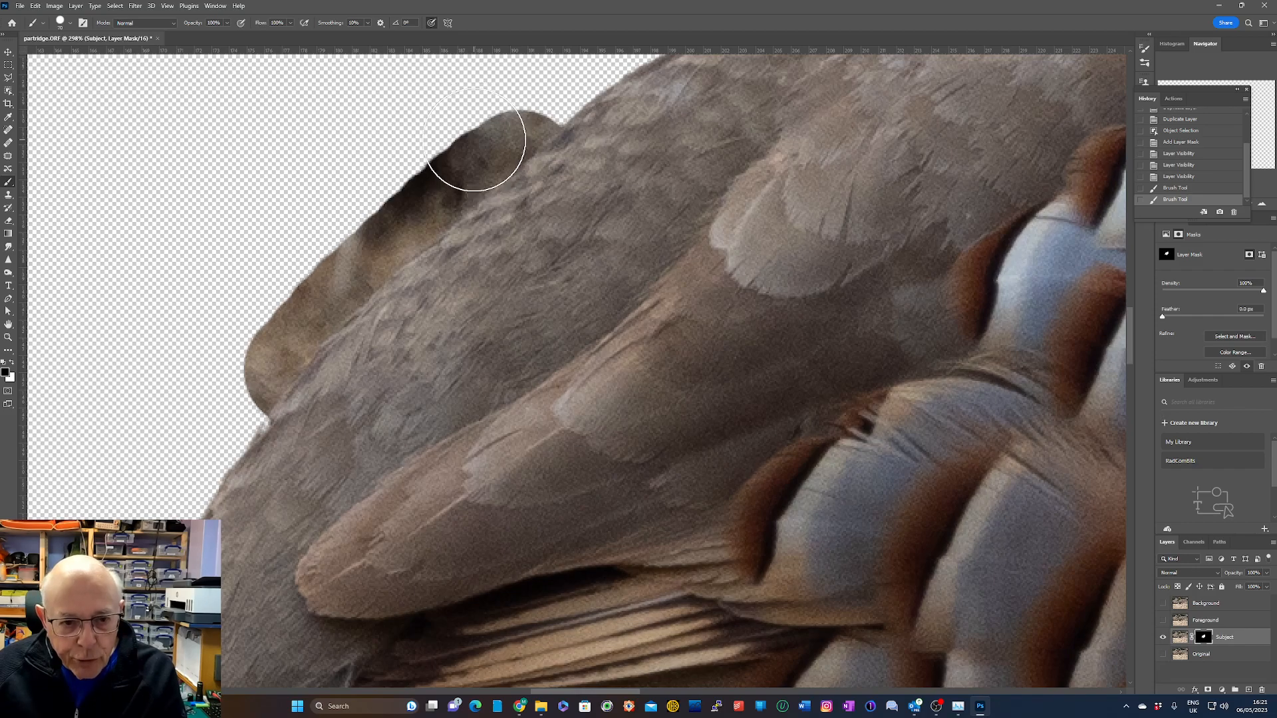
{"action": "key", "text": "bracketleft"}
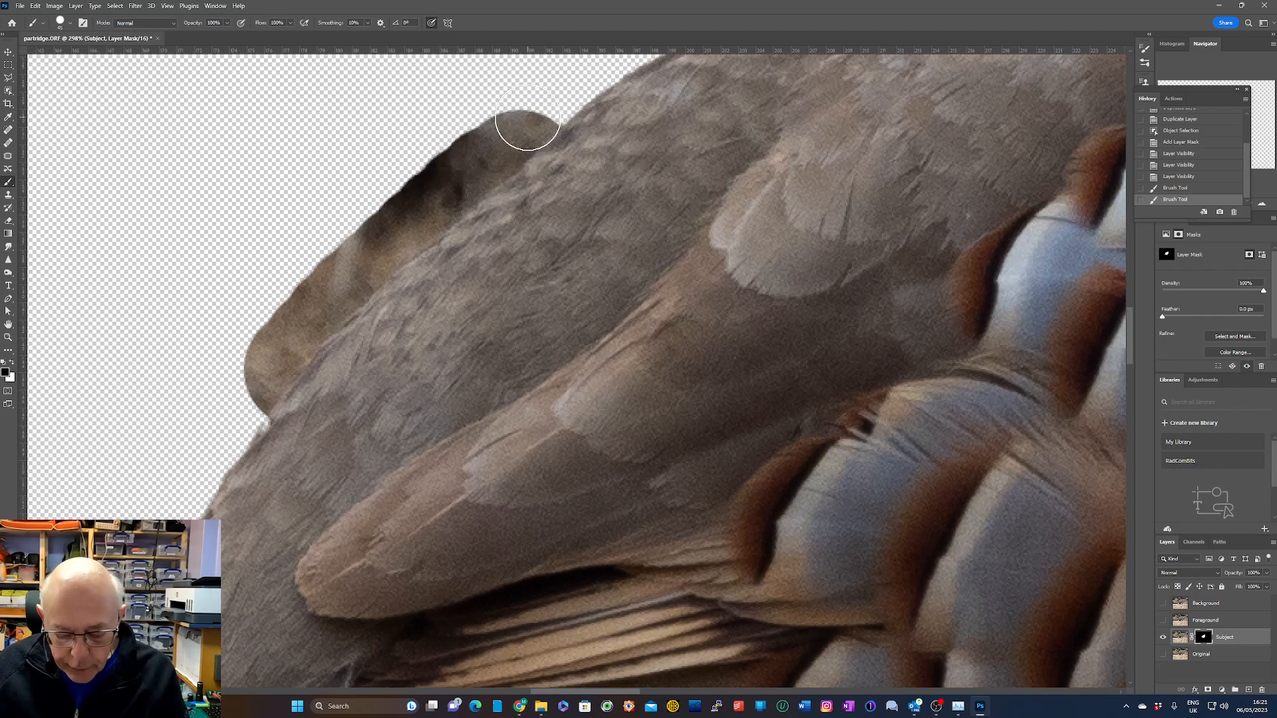
{"action": "mouse_move", "coordinate": [527, 118]}
{"action": "left_mouse_down"}
{"action": "mouse_move", "coordinate": [536, 109]}
{"action": "mouse_move", "coordinate": [347, 280]}
{"action": "mouse_move", "coordinate": [259, 402]}
{"action": "mouse_move", "coordinate": [253, 379]}
{"action": "mouse_move", "coordinate": [325, 259]}
{"action": "mouse_move", "coordinate": [481, 113]}
{"action": "mouse_move", "coordinate": [448, 151]}
{"action": "left_mouse_up"}
Refine the Subject mask along the partridge's lower breast edge with small black and white brush strokes, reducing the brush to 20 px
{"action": "key", "text": "space"}
{"action": "left_click_drag", "start_coordinate": [509, 323], "coordinate": [489, 56]}
{"action": "left_click_drag", "start_coordinate": [399, 499], "coordinate": [361, 331]}
{"action": "left_click_drag", "start_coordinate": [827, 478], "coordinate": [535, 422]}
{"action": "left_click_drag", "start_coordinate": [864, 313], "coordinate": [598, 388]}
{"action": "left_click_drag", "start_coordinate": [645, 333], "coordinate": [672, 282]}
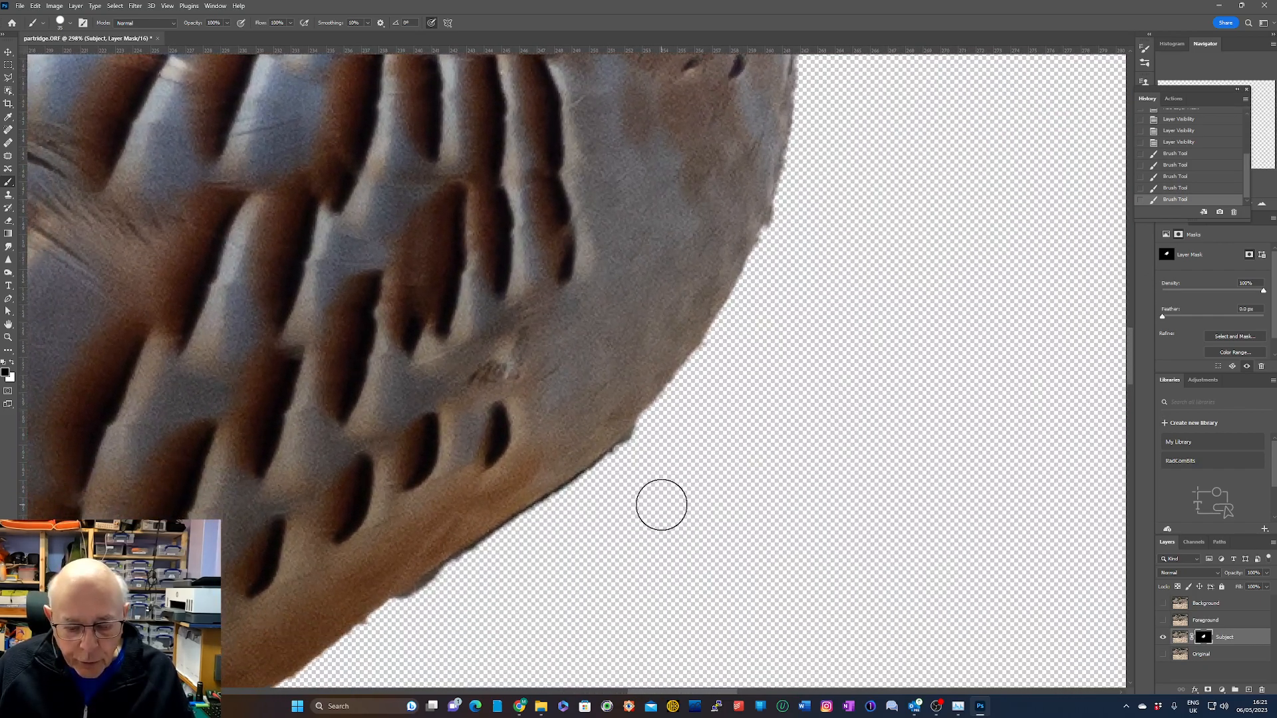
{"action": "mouse_move", "coordinate": [622, 479]}
{"action": "left_mouse_down"}
{"action": "mouse_move", "coordinate": [510, 542]}
{"action": "mouse_move", "coordinate": [494, 569]}
{"action": "left_mouse_up"}
{"action": "key", "text": "x"}
{"action": "left_click_drag", "start_coordinate": [571, 436], "coordinate": [454, 536]}
{"action": "key", "text": "bracketleft"}
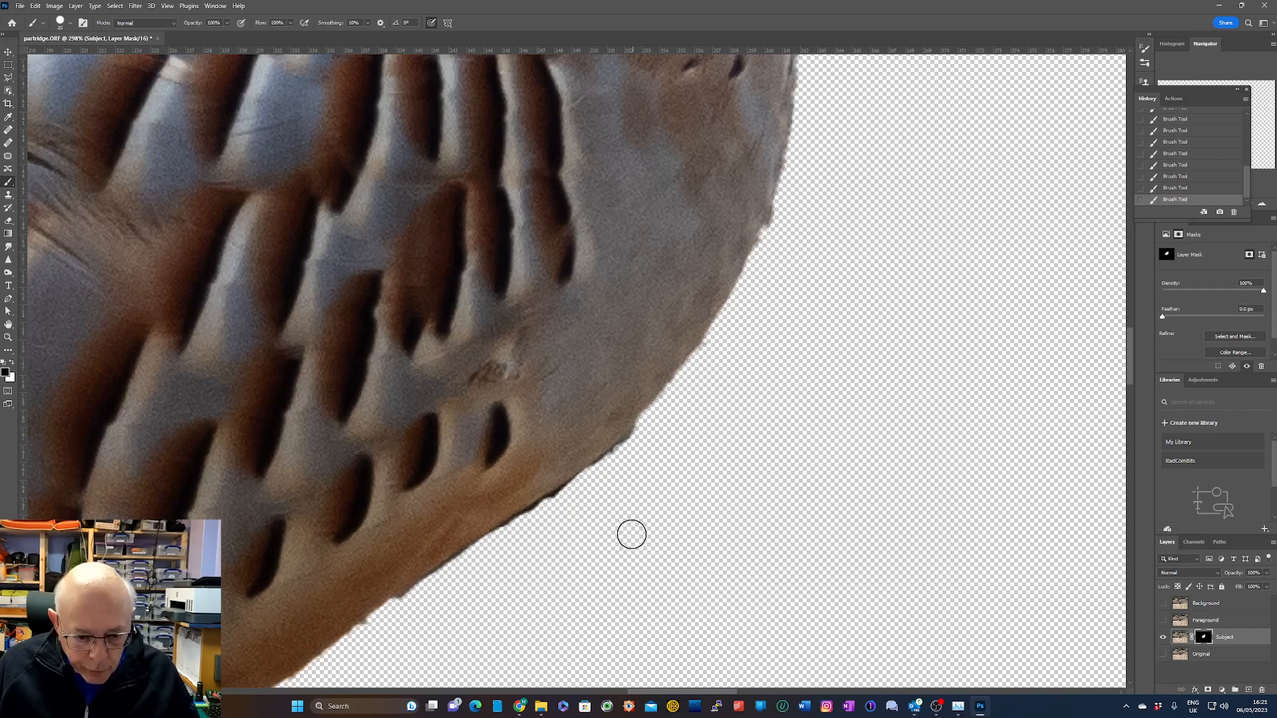
{"action": "scroll", "coordinate": [610, 523], "scroll_direction": "down", "scroll_amount": 6}
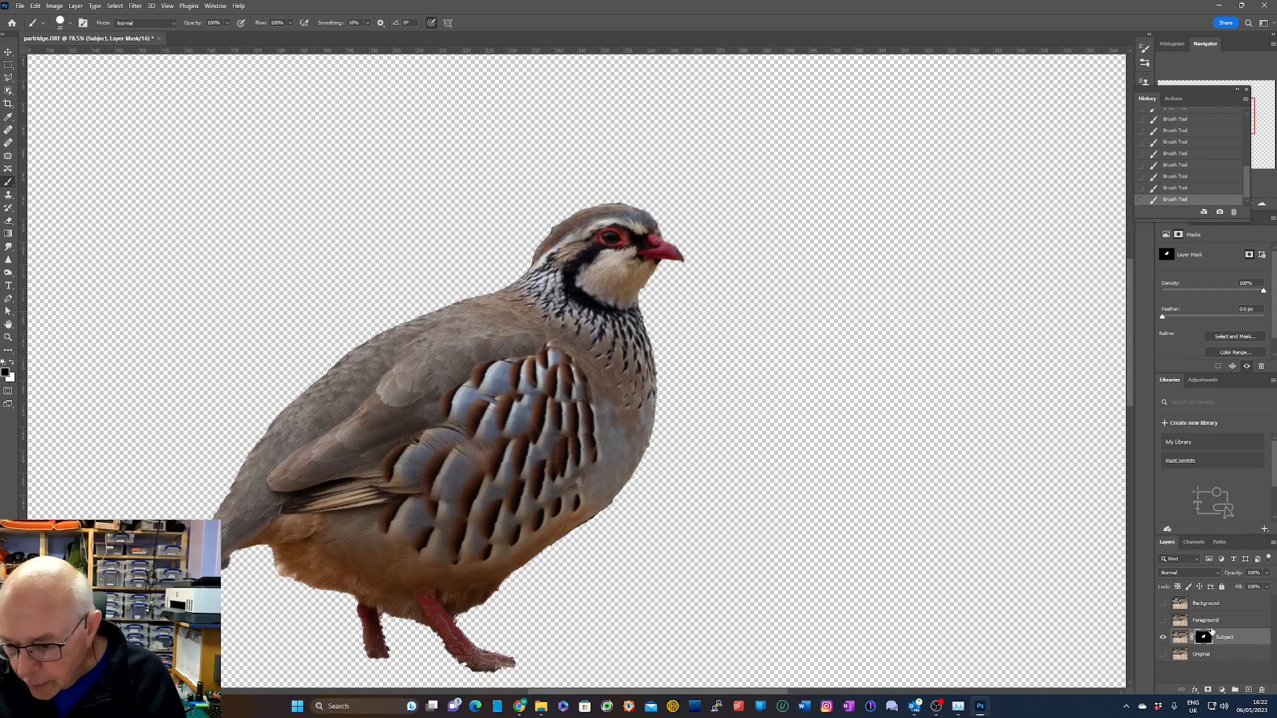
Make the Foreground layer active and visible, with the whole photo in view
{"action": "left_click", "coordinate": [1221, 622]}
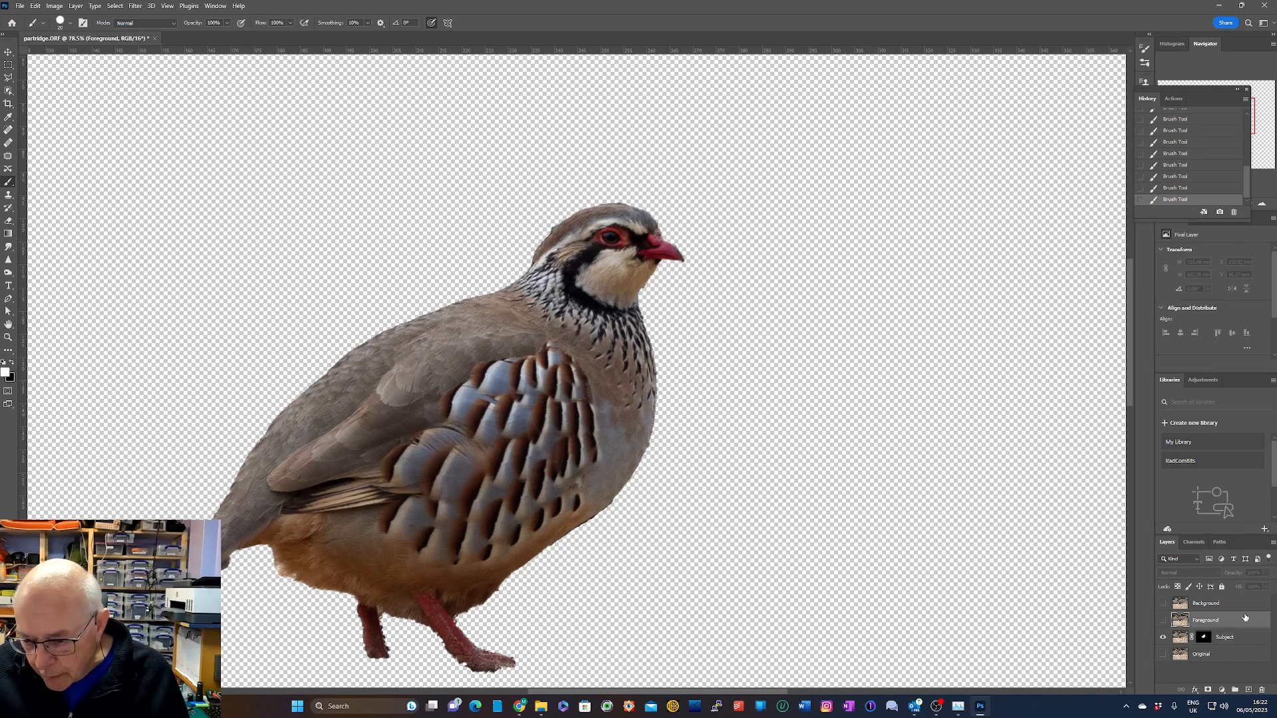
{"action": "left_click", "coordinate": [1163, 621]}
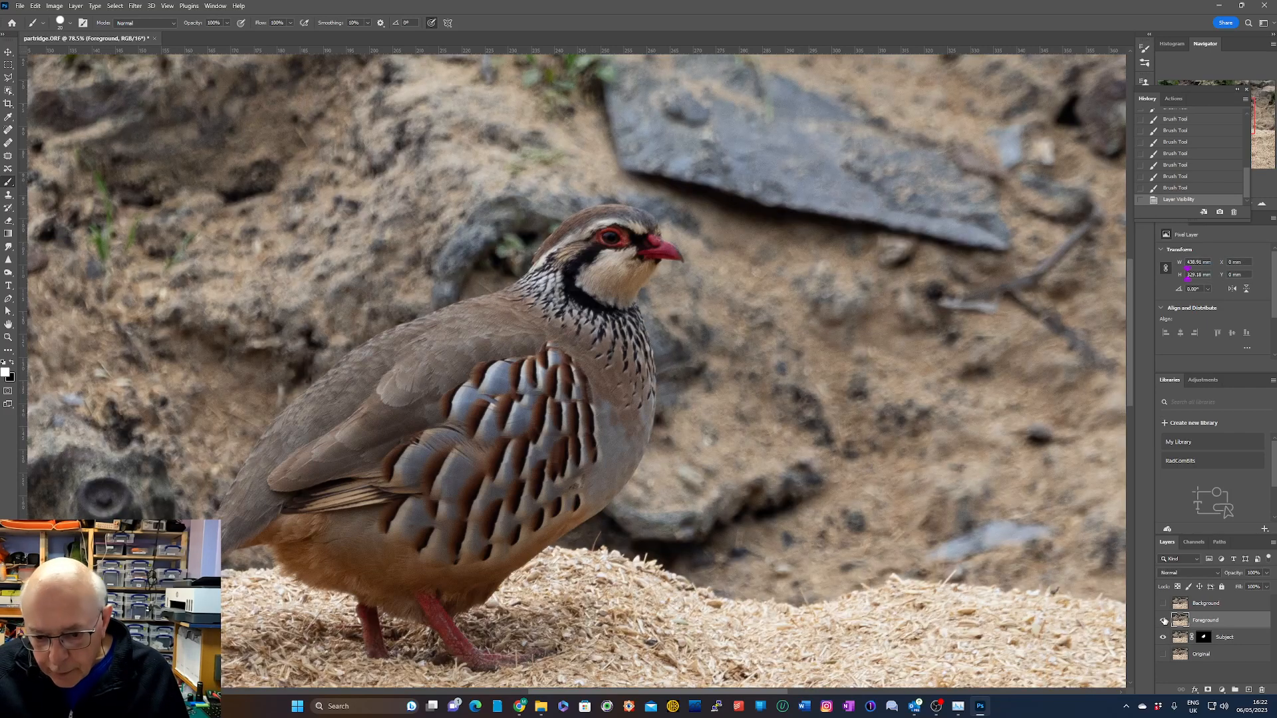
{"action": "key", "text": "ctrl+minus"}
{"action": "key", "text": "ctrl+minus"}
{"action": "key", "text": "ctrl+minus"}
{"action": "key", "text": "ctrl+minus"}
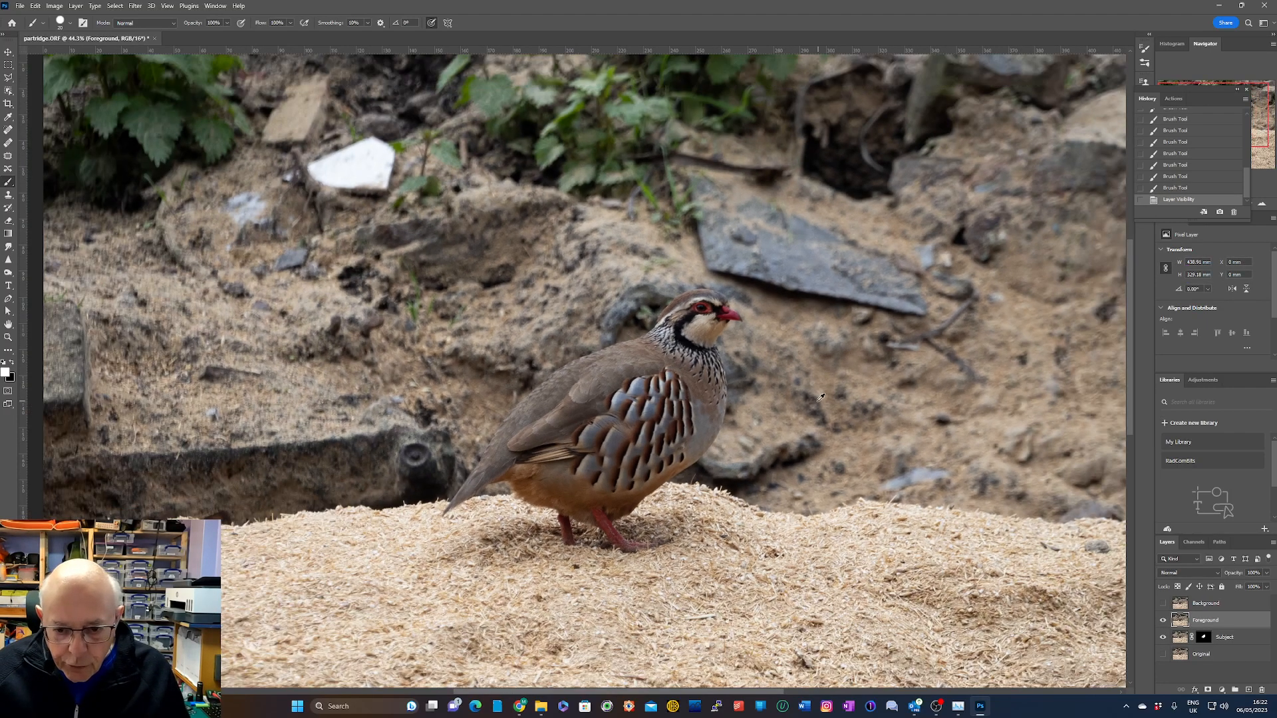
{"action": "scroll", "coordinate": [817, 405], "scroll_direction": "up", "scroll_amount": 2}
{"action": "scroll", "coordinate": [817, 405], "scroll_direction": "down", "scroll_amount": 1}
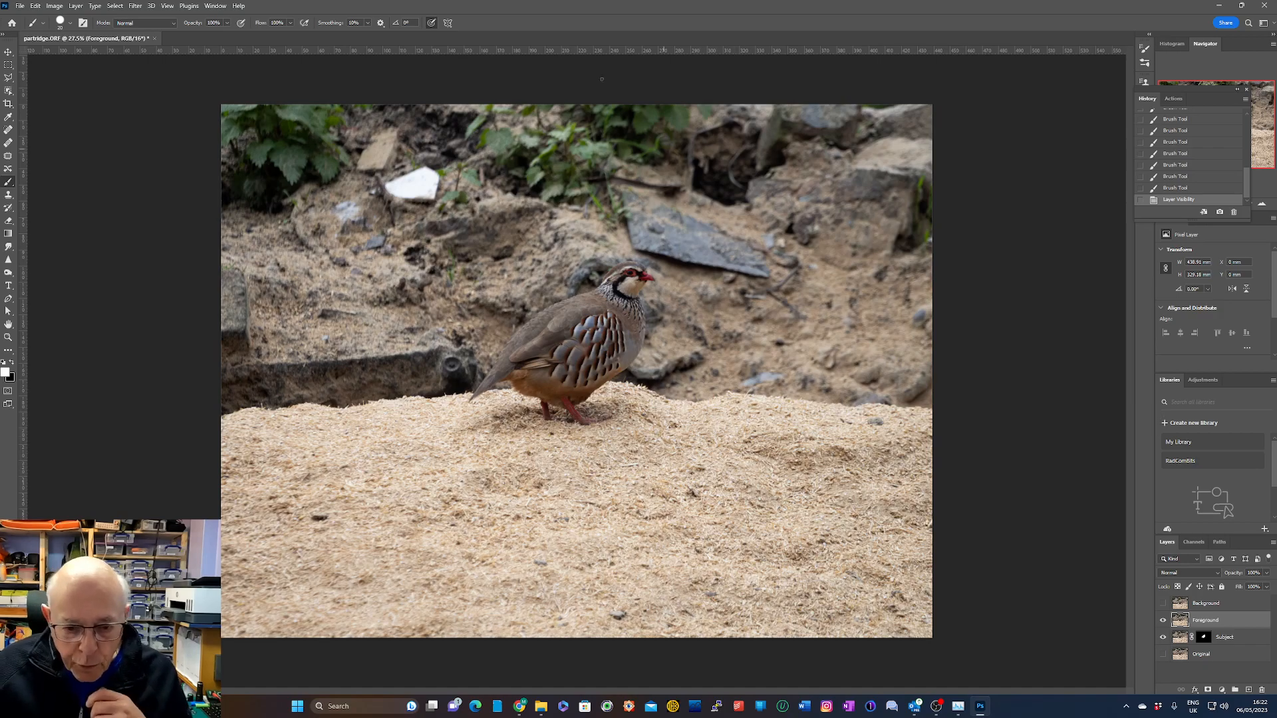
With the Quick Selection tool, select the pale ground across the lower half of the photo, including the area at the partridge's legs
{"action": "left_click", "coordinate": [10, 93]}
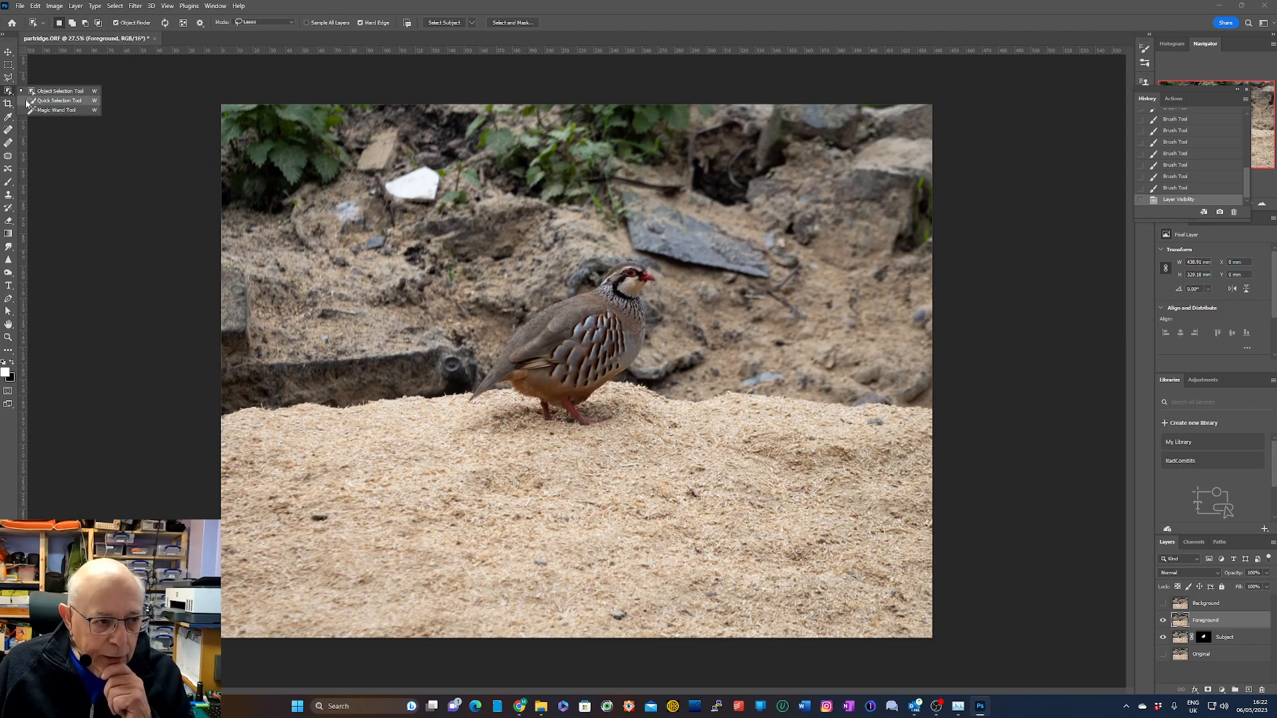
{"action": "left_click", "coordinate": [58, 100]}
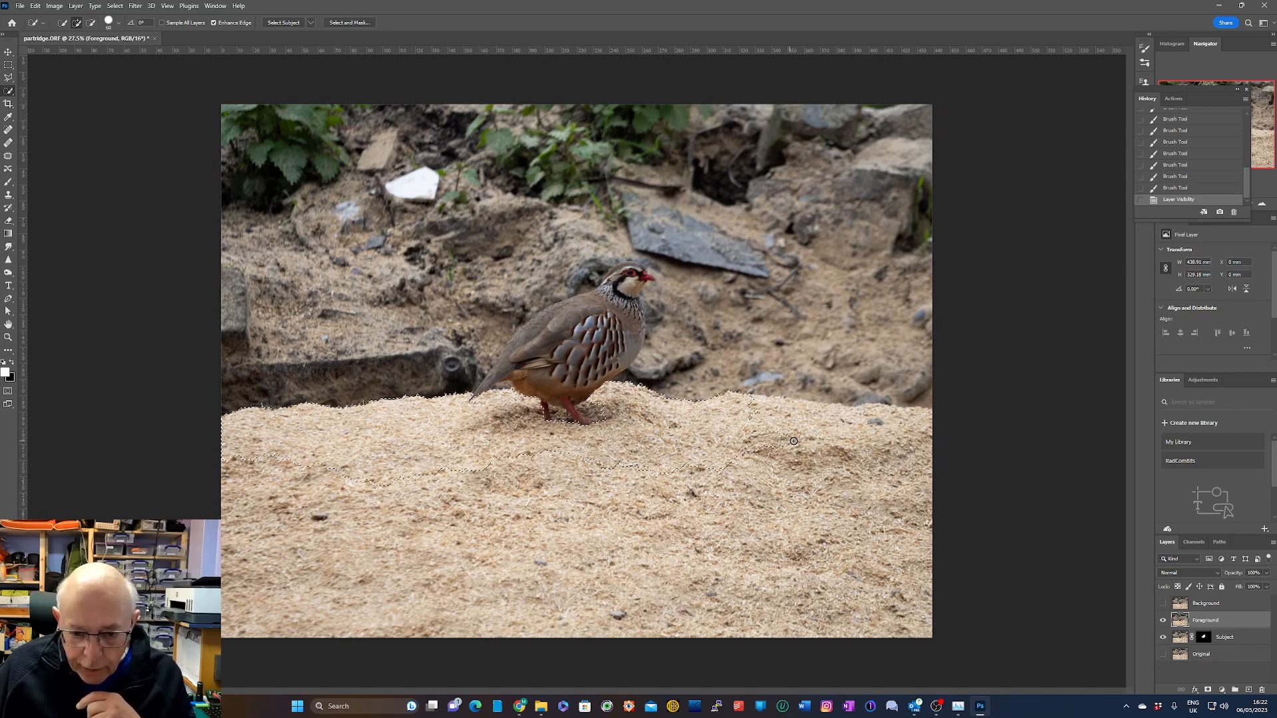
{"action": "mouse_move", "coordinate": [880, 458]}
{"action": "left_mouse_down"}
{"action": "mouse_move", "coordinate": [891, 525]}
{"action": "mouse_move", "coordinate": [894, 510]}
{"action": "mouse_move", "coordinate": [913, 627]}
{"action": "mouse_move", "coordinate": [552, 629]}
{"action": "left_mouse_up"}
{"action": "left_click_drag", "start_coordinate": [298, 633], "coordinate": [233, 612]}
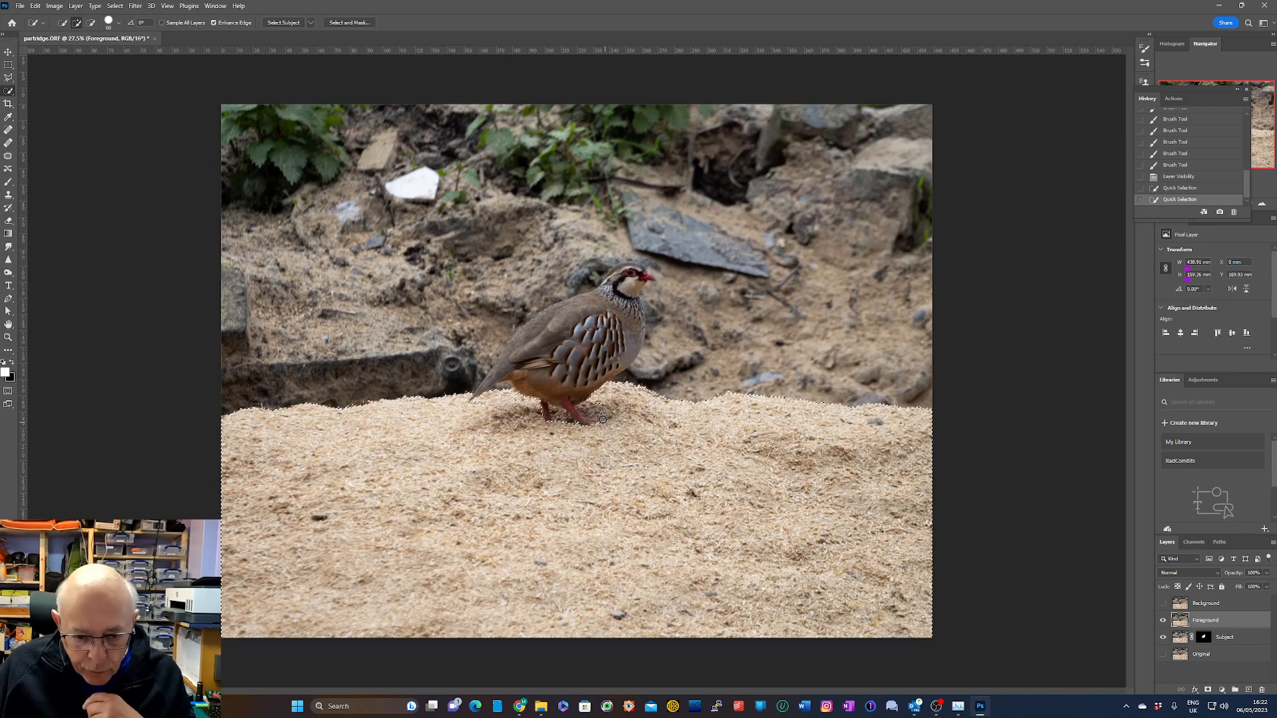
{"action": "left_click", "coordinate": [567, 415]}
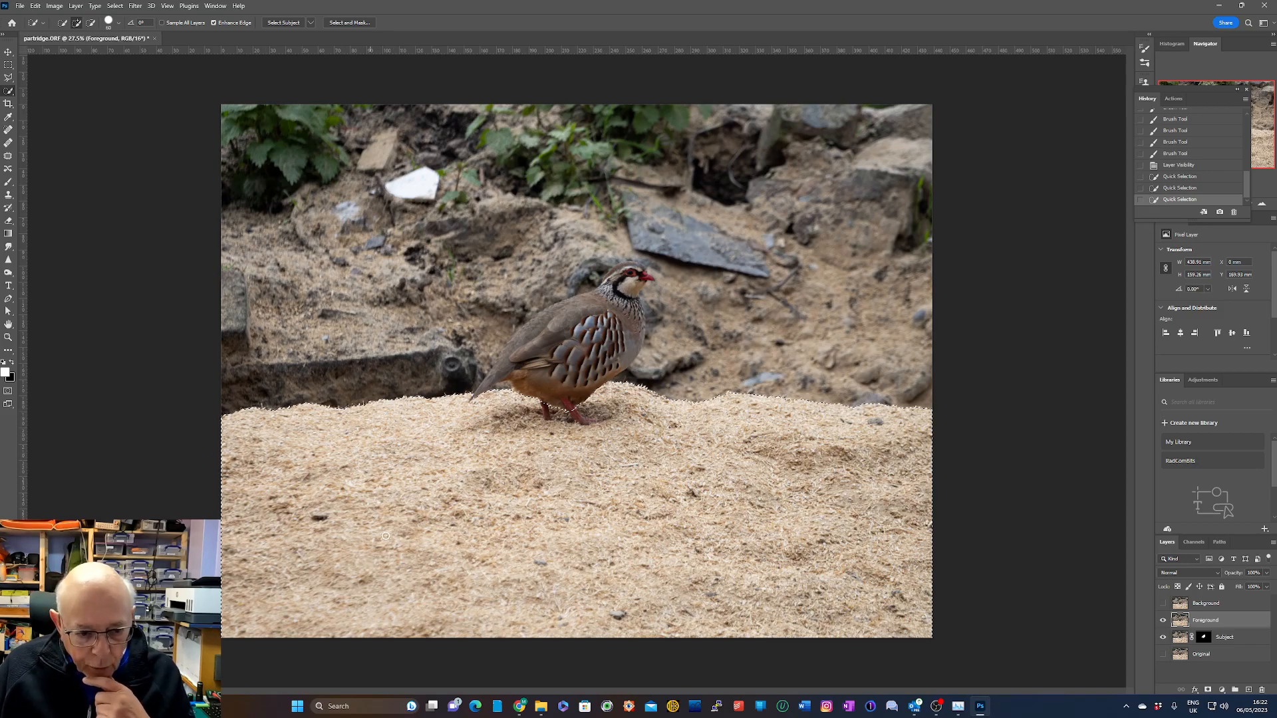
Check the selection's edge along the top of the ground and at the legs, and add it as a layer mask to the Foreground layer
{"action": "scroll", "coordinate": [393, 398], "scroll_direction": "up", "scroll_amount": 5}
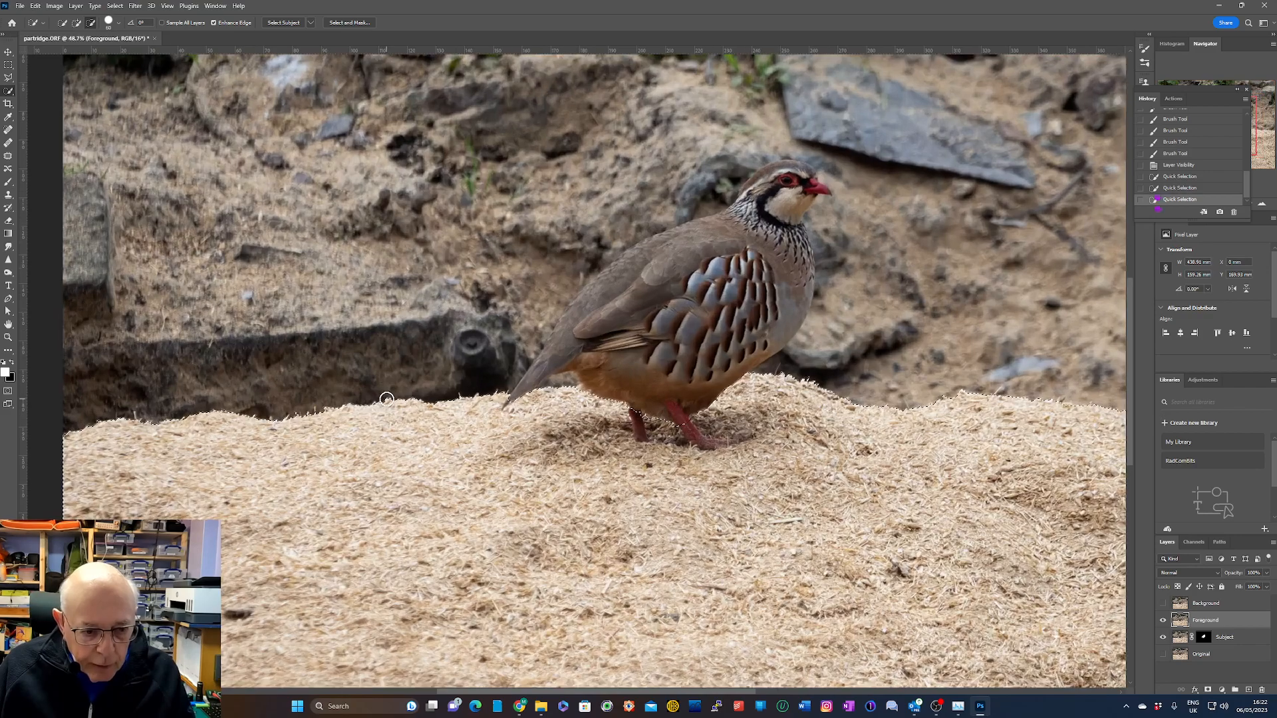
{"action": "scroll", "coordinate": [393, 398], "scroll_direction": "up", "scroll_amount": 2}
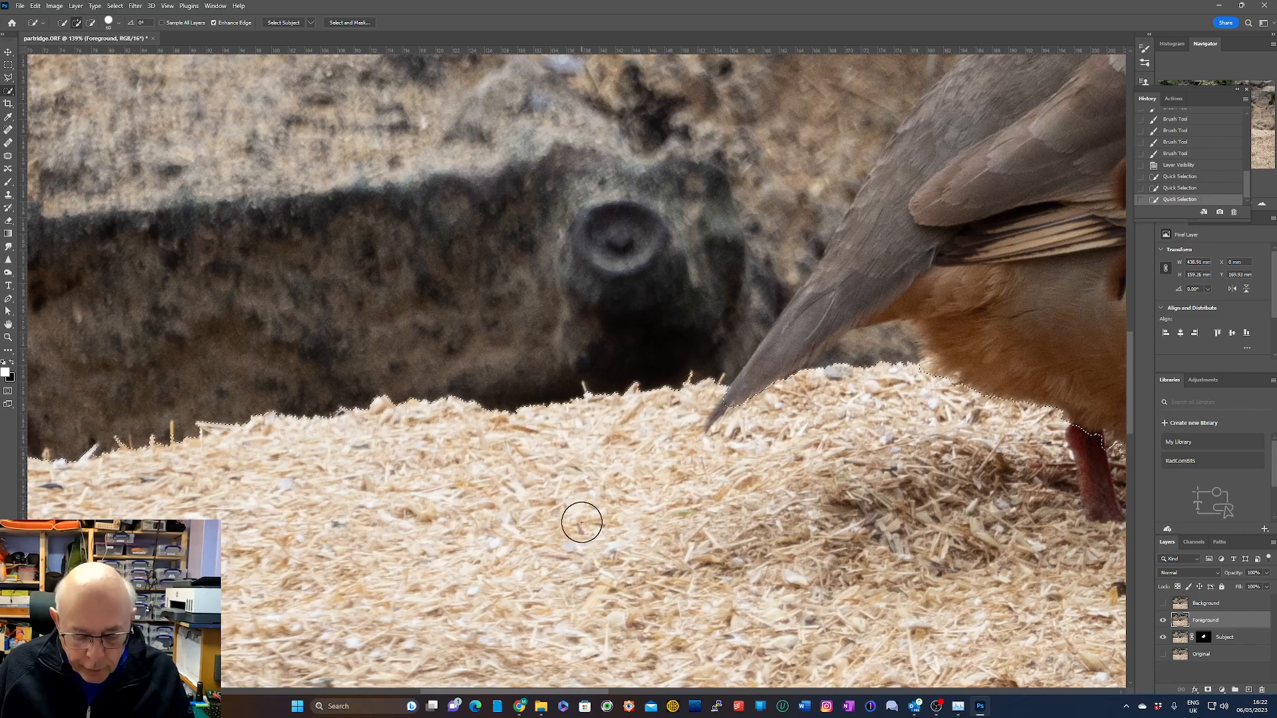
{"action": "scroll", "coordinate": [581, 522], "scroll_direction": "down", "scroll_amount": 1}
{"action": "scroll", "coordinate": [582, 522], "scroll_direction": "down", "scroll_amount": 5}
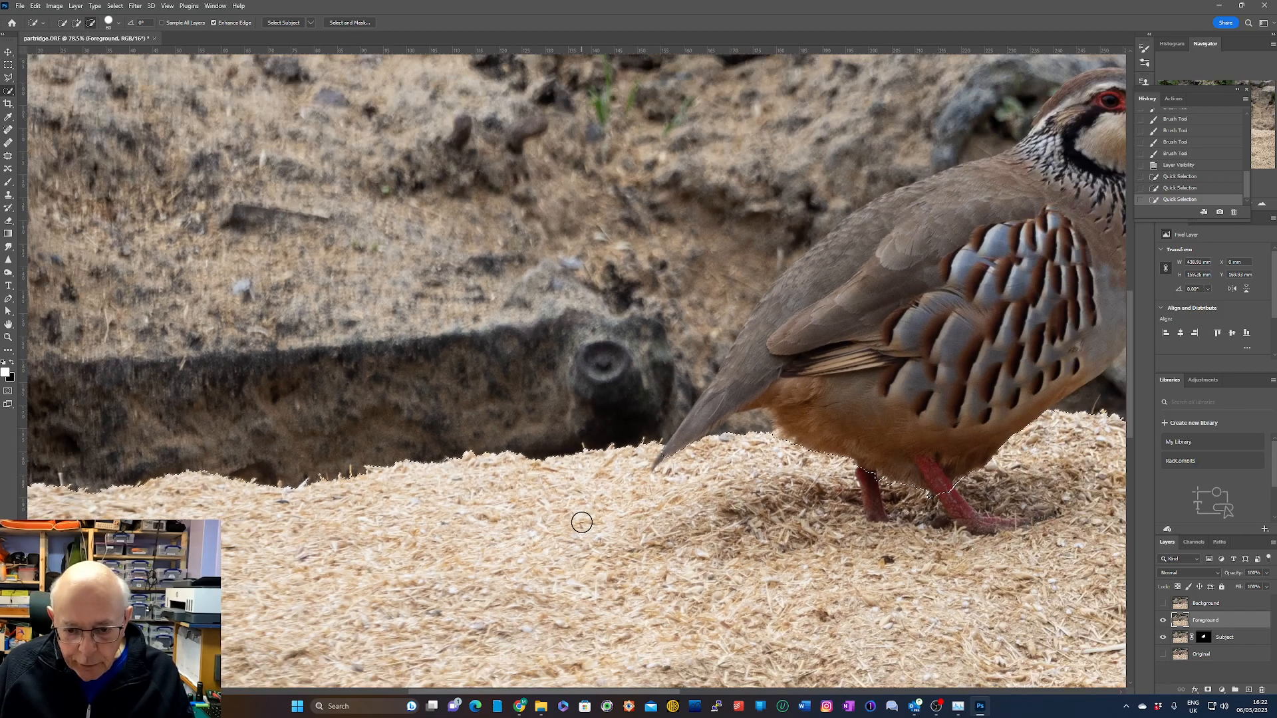
{"action": "scroll", "coordinate": [852, 528], "scroll_direction": "down", "scroll_amount": 1}
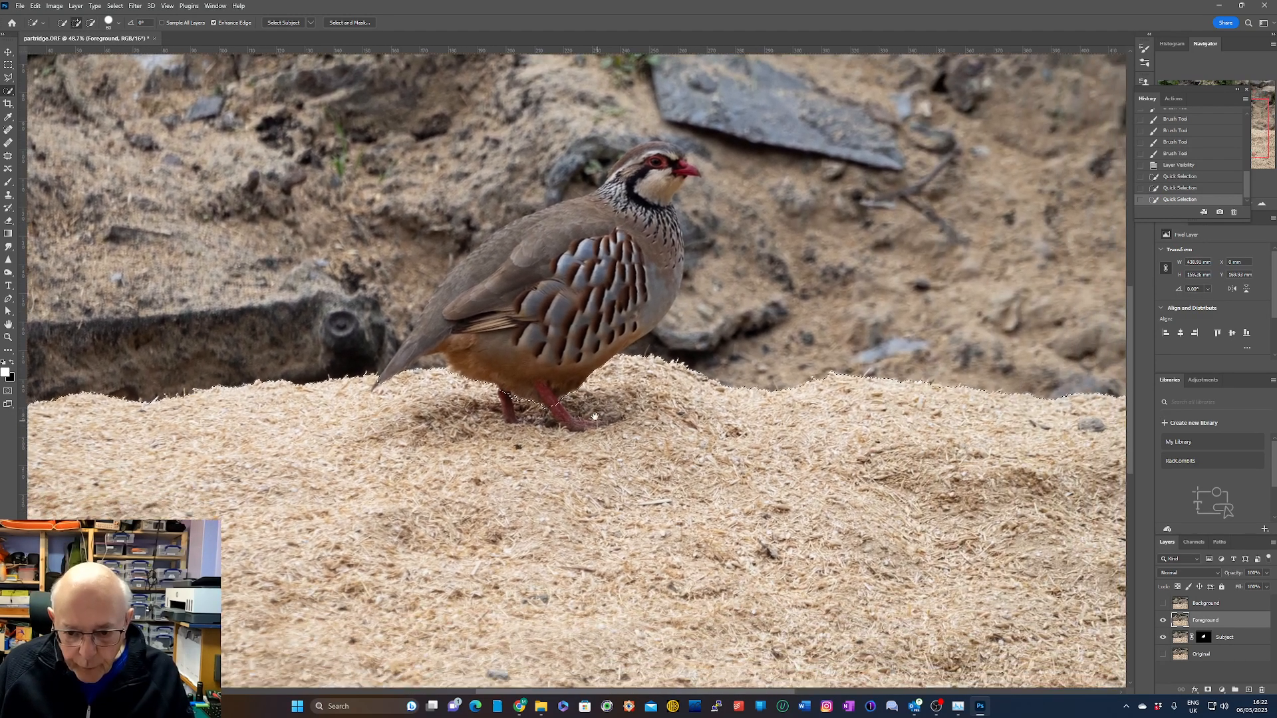
{"action": "scroll", "coordinate": [634, 494], "scroll_direction": "down", "scroll_amount": 3}
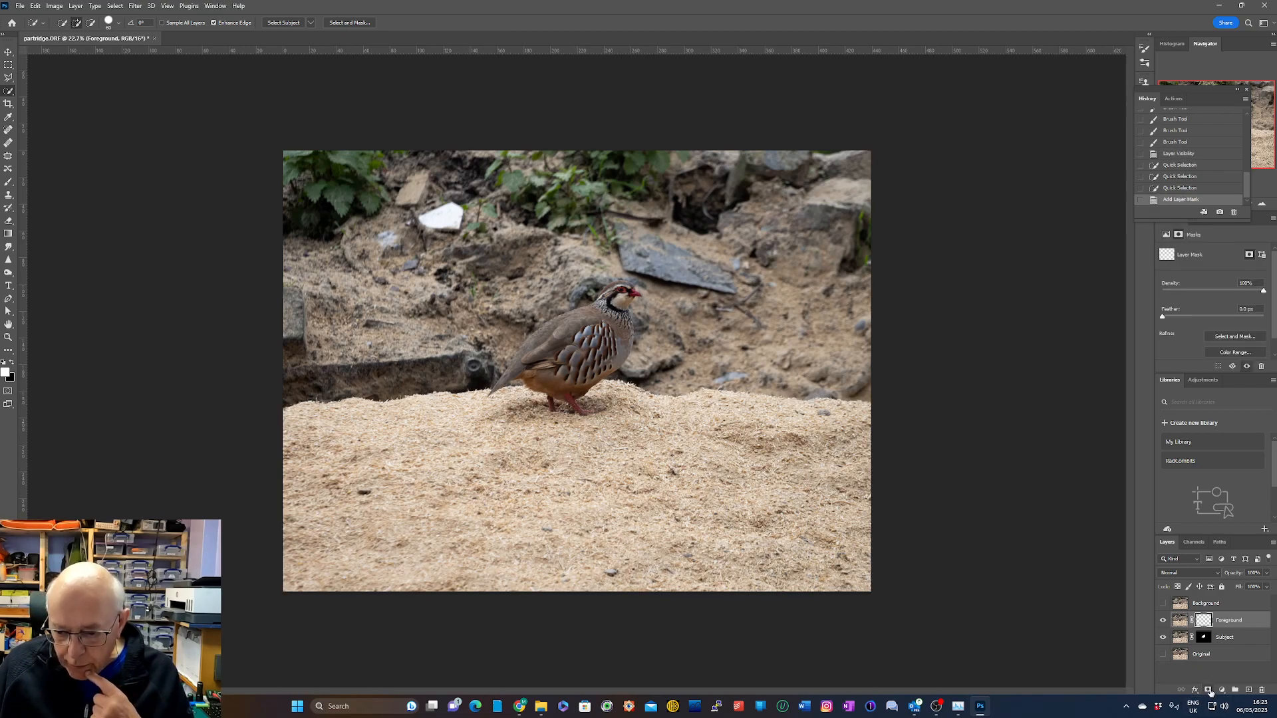
{"action": "left_click", "coordinate": [1208, 691]}
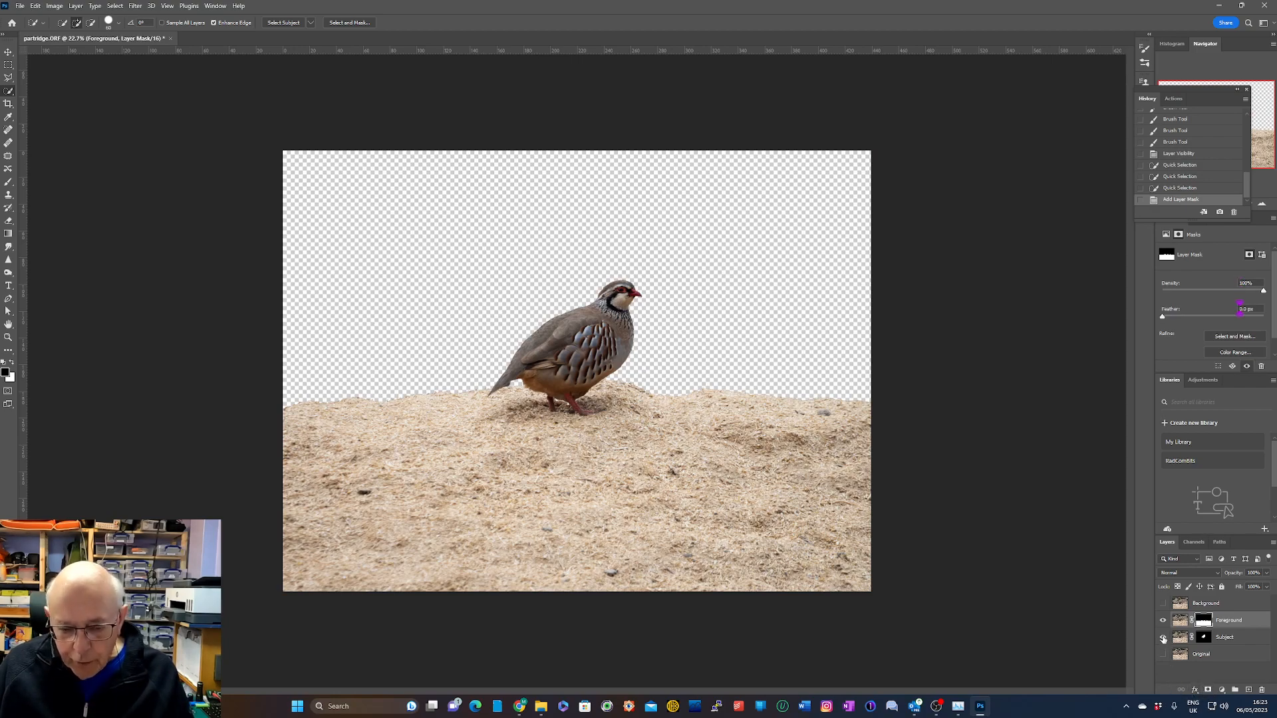
Hide the Subject layer and convert the masked Foreground layer to a smart object
{"action": "left_click", "coordinate": [1163, 637]}
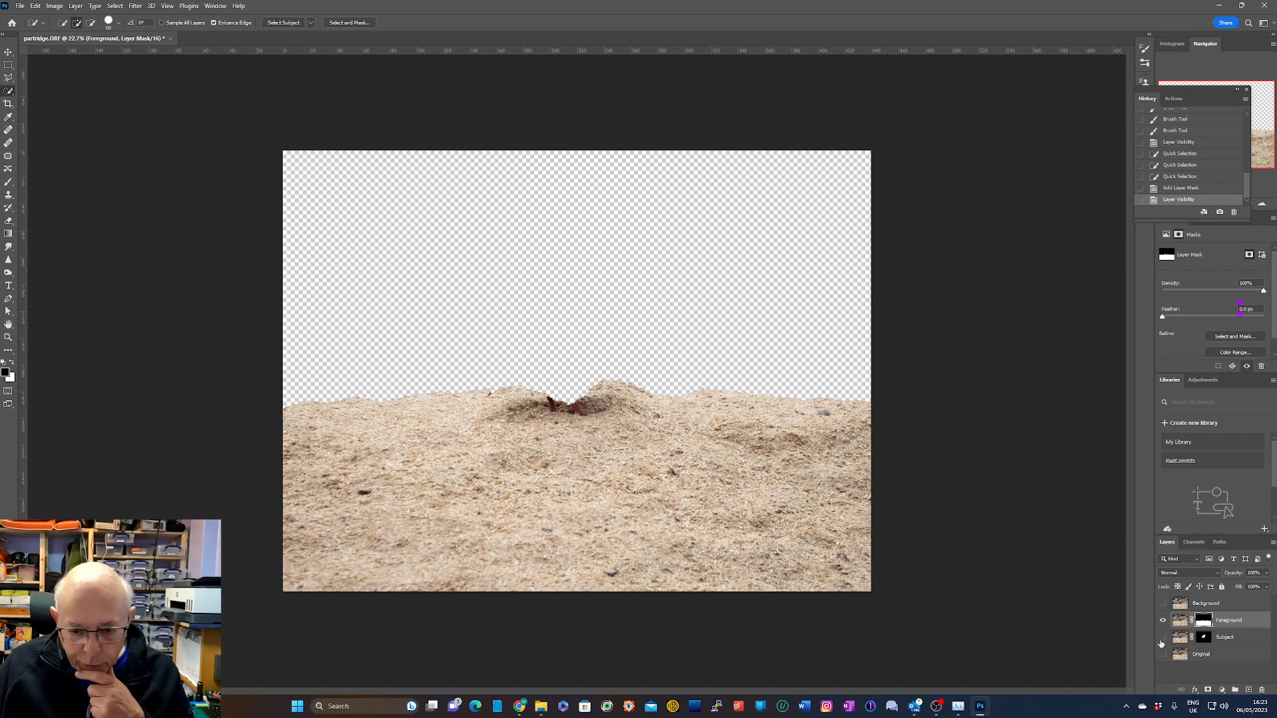
{"action": "left_click", "coordinate": [1246, 622]}
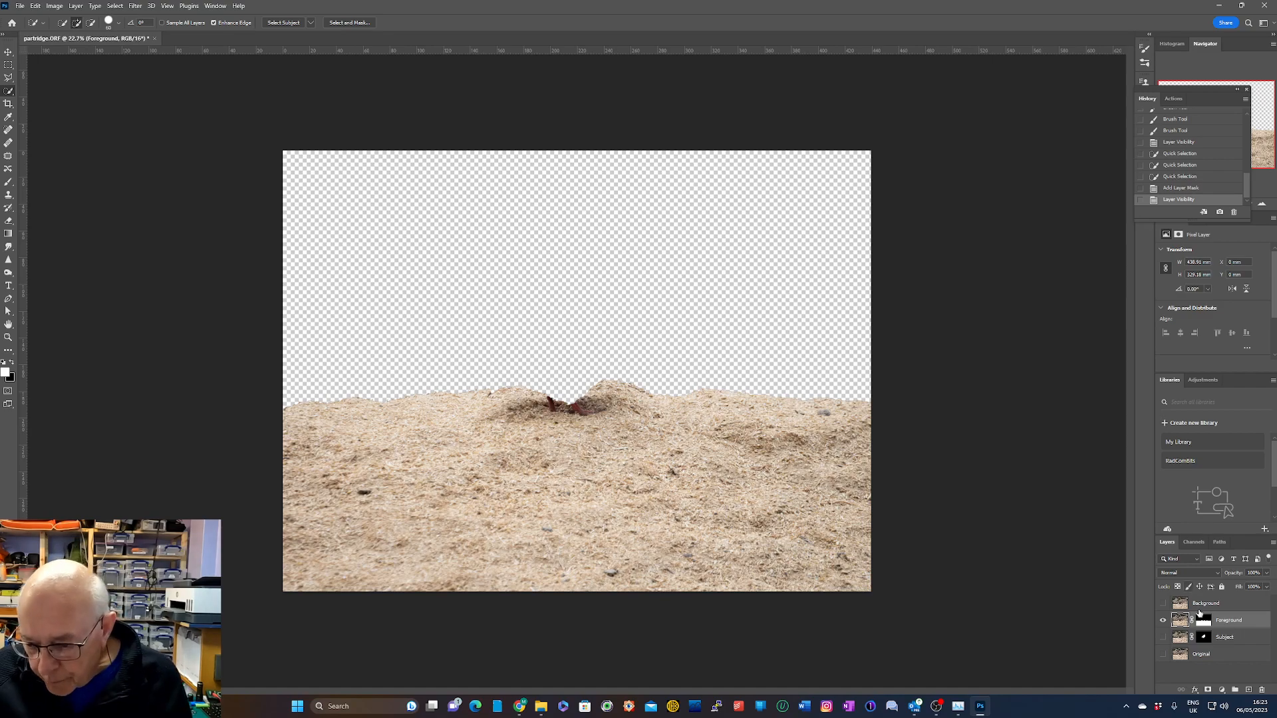
{"action": "right_click", "coordinate": [1223, 621]}
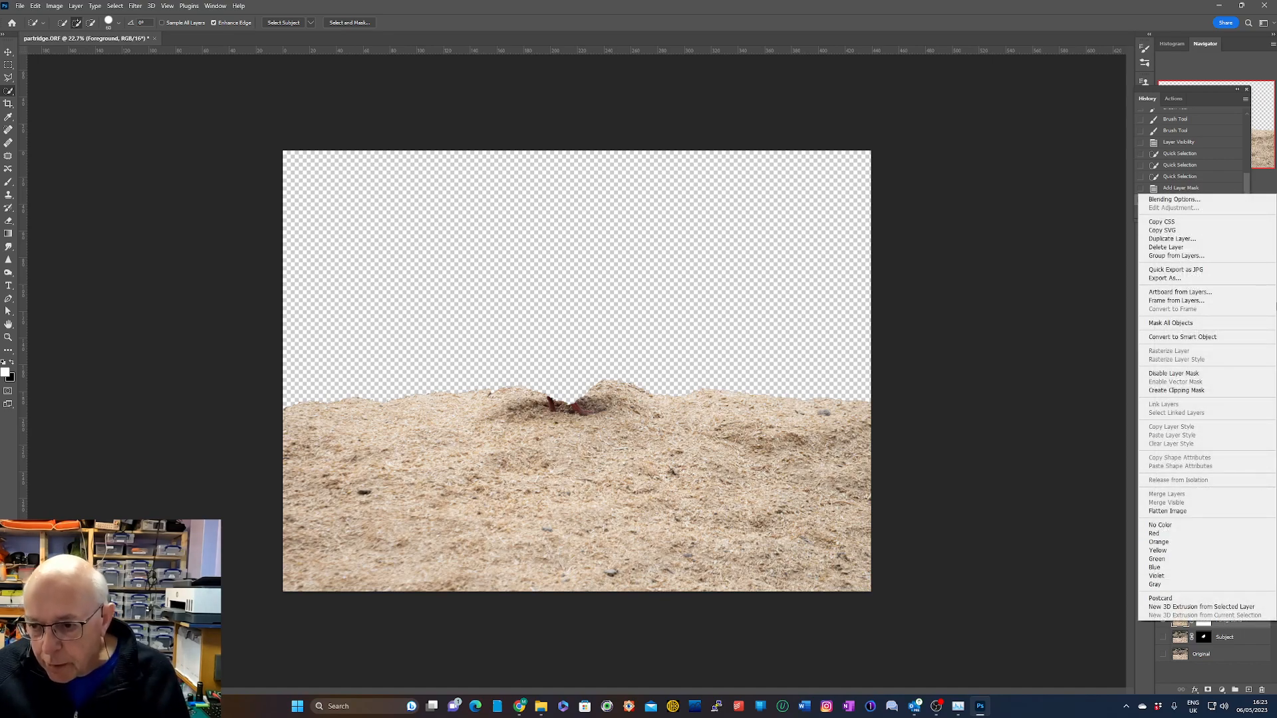
{"action": "left_click", "coordinate": [1203, 338]}
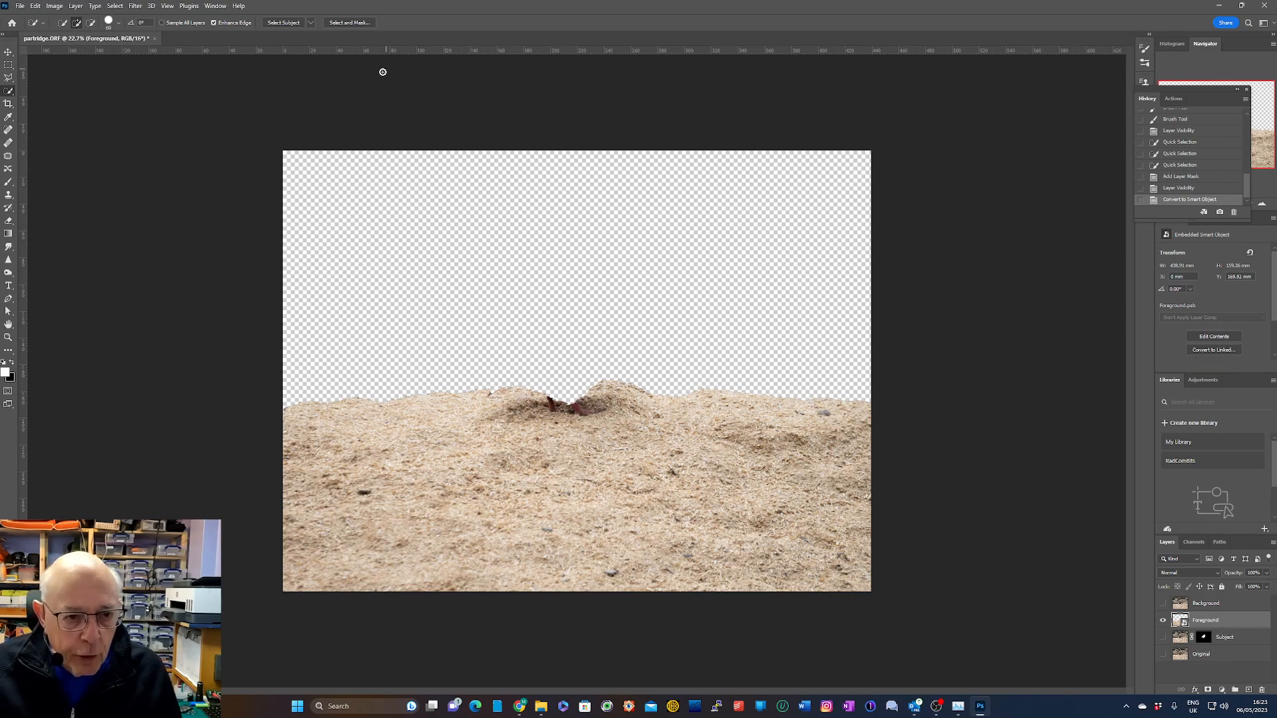
Apply a 15 px Tilt-Shift blur to the Foreground layer, centring the sharp band on the ground at the partridge's feet
{"action": "left_click", "coordinate": [135, 7]}
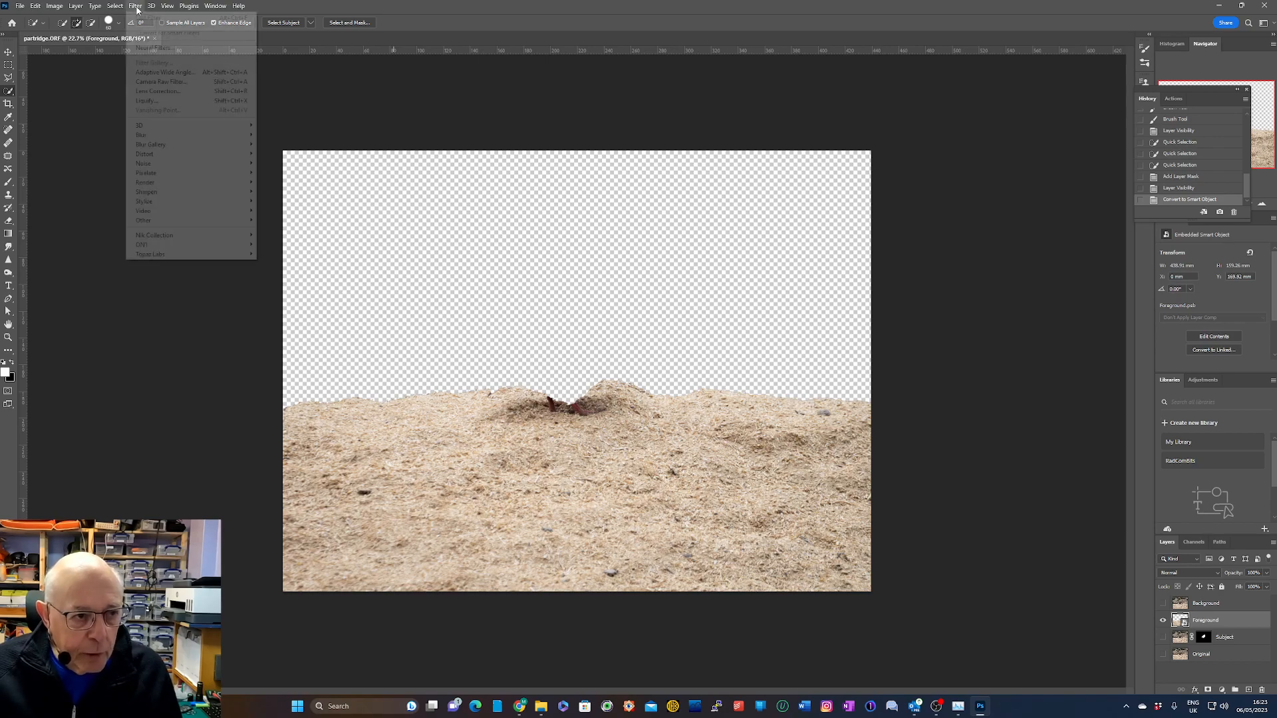
{"action": "mouse_move", "coordinate": [157, 145]}
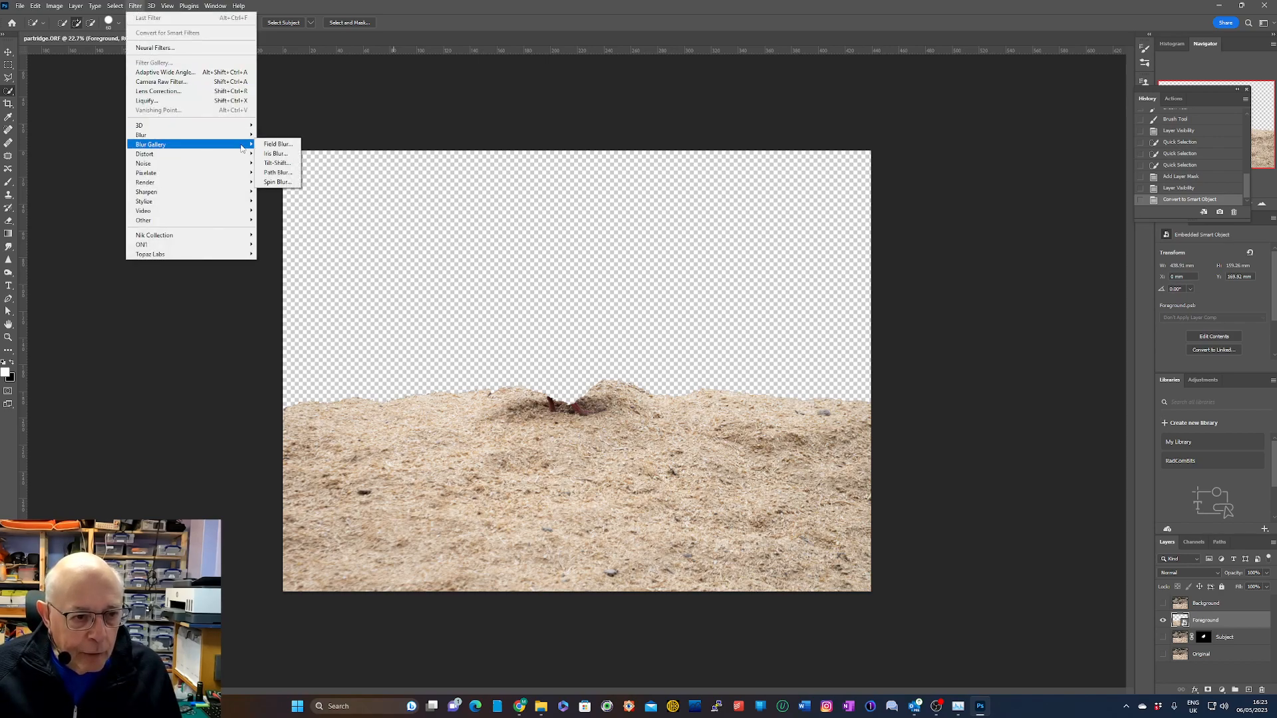
{"action": "left_click", "coordinate": [277, 163]}
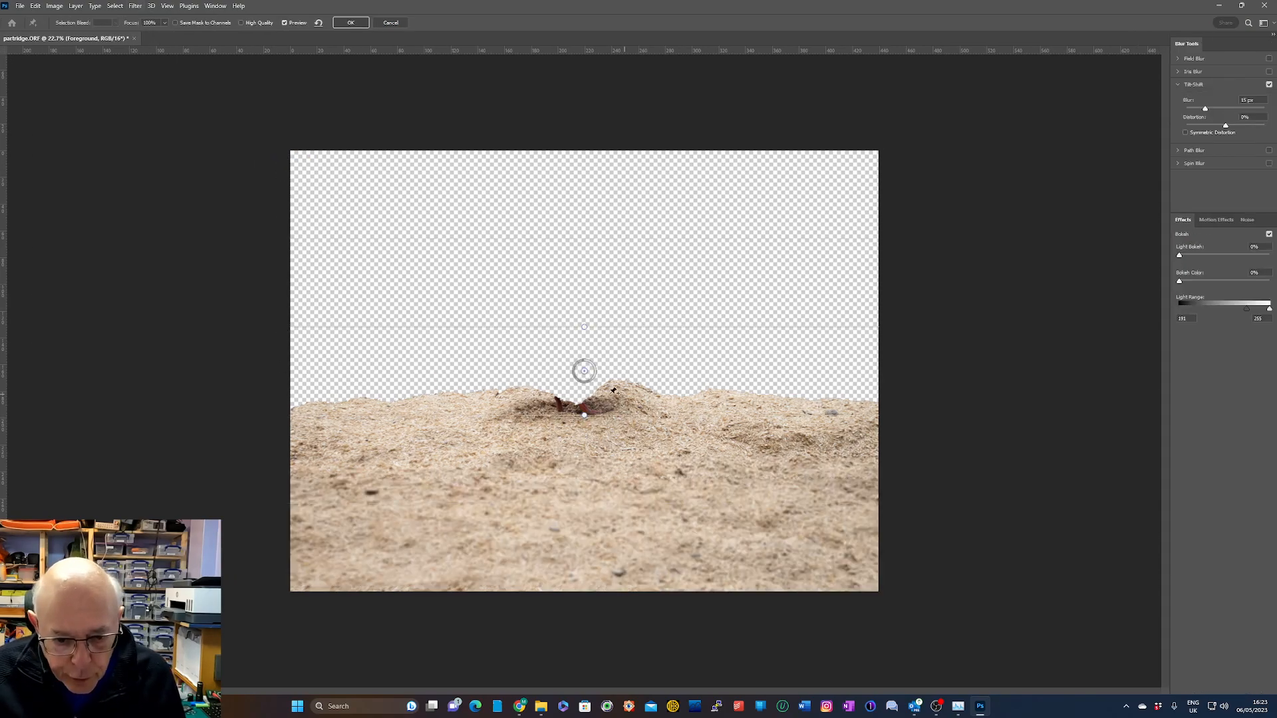
{"action": "left_click_drag", "start_coordinate": [584, 374], "coordinate": [592, 436]}
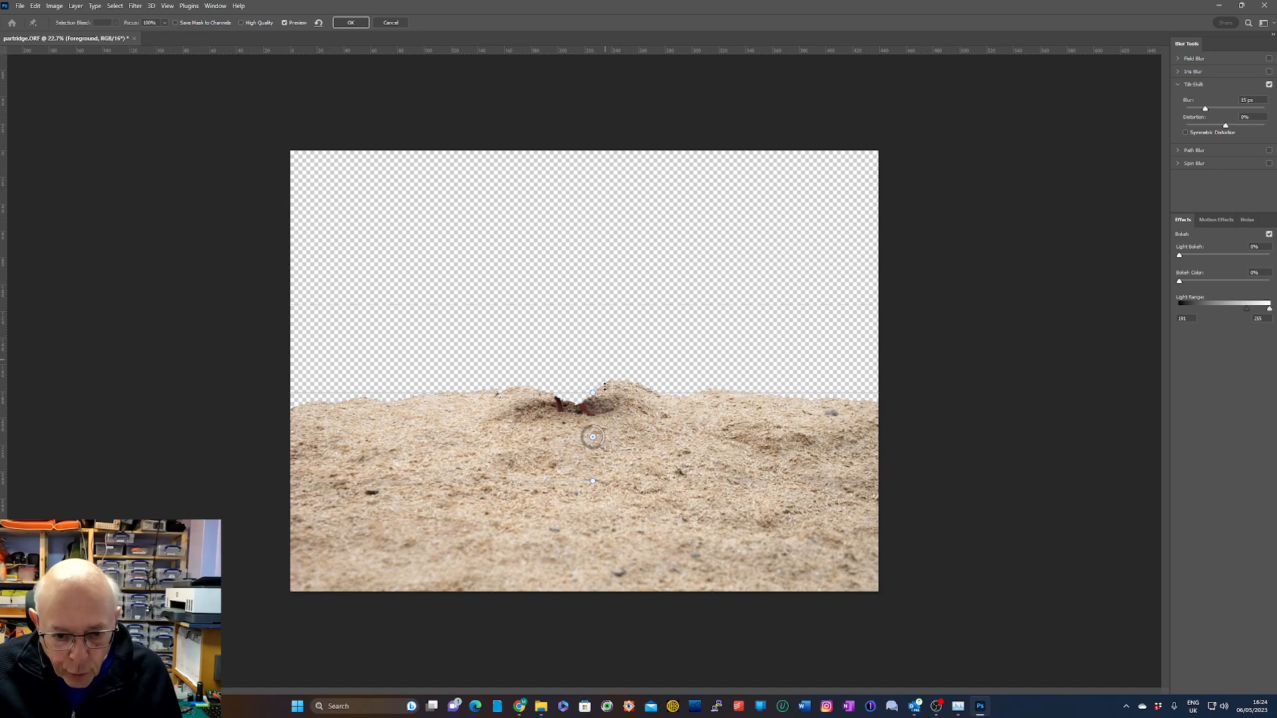
{"action": "mouse_move", "coordinate": [592, 436]}
{"action": "left_mouse_down"}
{"action": "mouse_move", "coordinate": [595, 389]}
{"action": "mouse_move", "coordinate": [584, 416]}
{"action": "left_mouse_up"}
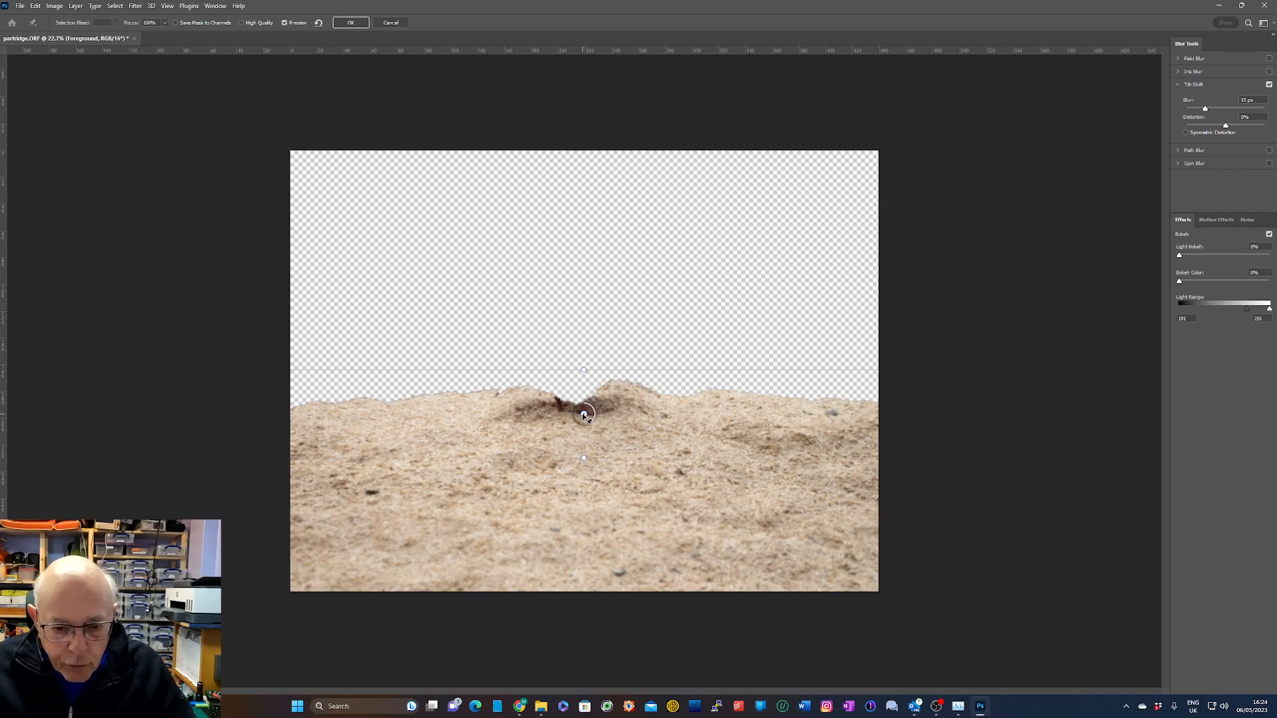
{"action": "mouse_move", "coordinate": [583, 416]}
{"action": "left_mouse_down"}
{"action": "mouse_move", "coordinate": [564, 420]}
{"action": "mouse_move", "coordinate": [577, 416]}
{"action": "left_mouse_up"}
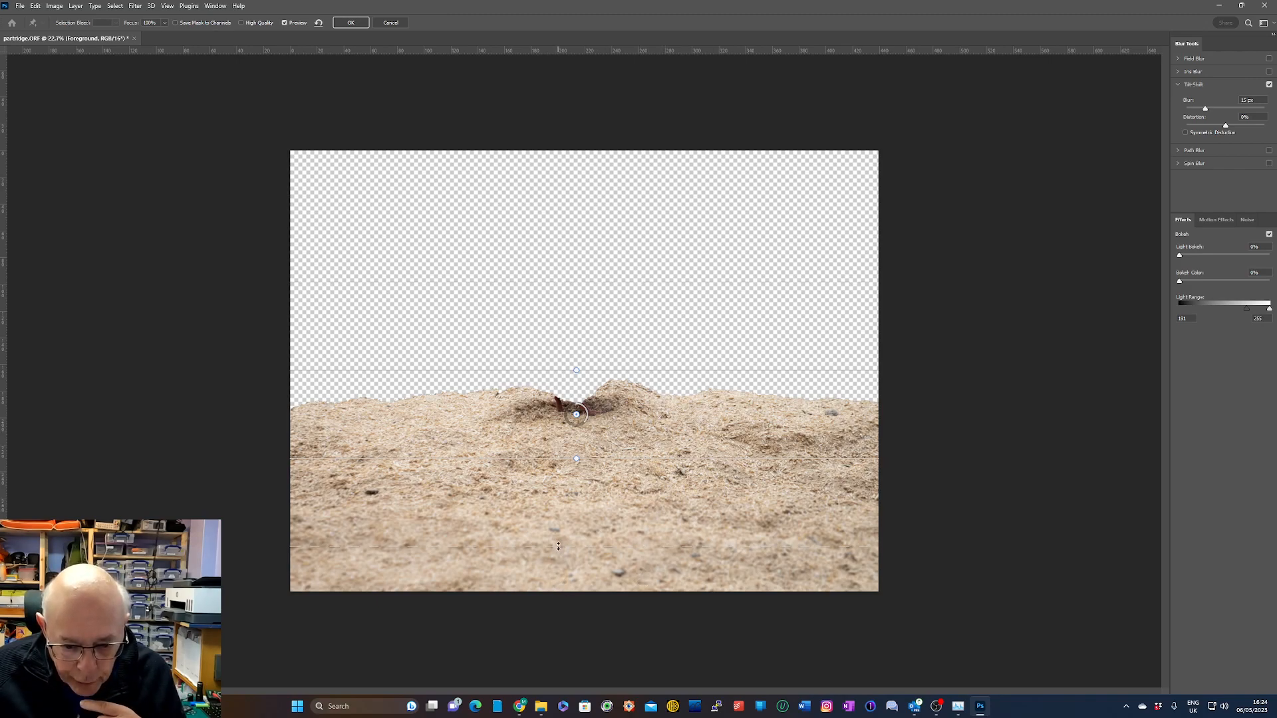
{"action": "left_click_drag", "start_coordinate": [558, 549], "coordinate": [558, 543]}
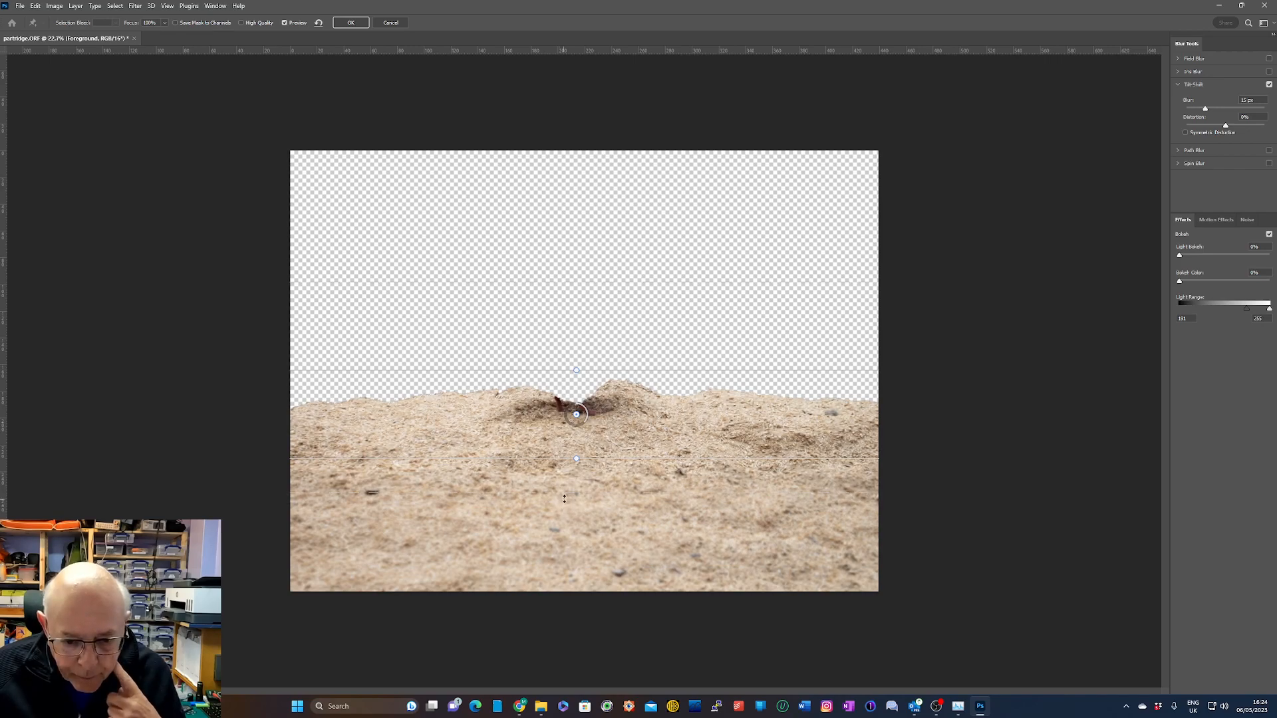
{"action": "left_click_drag", "start_coordinate": [564, 498], "coordinate": [565, 521]}
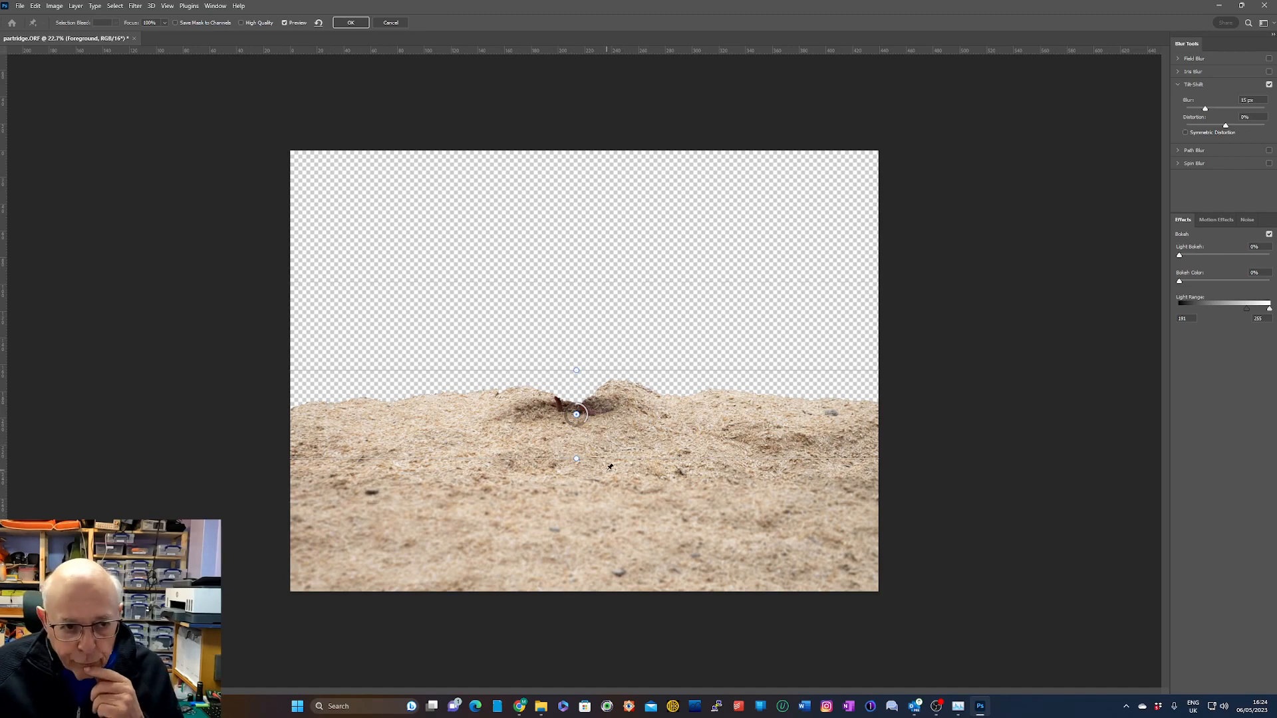
{"action": "left_click", "coordinate": [352, 21]}
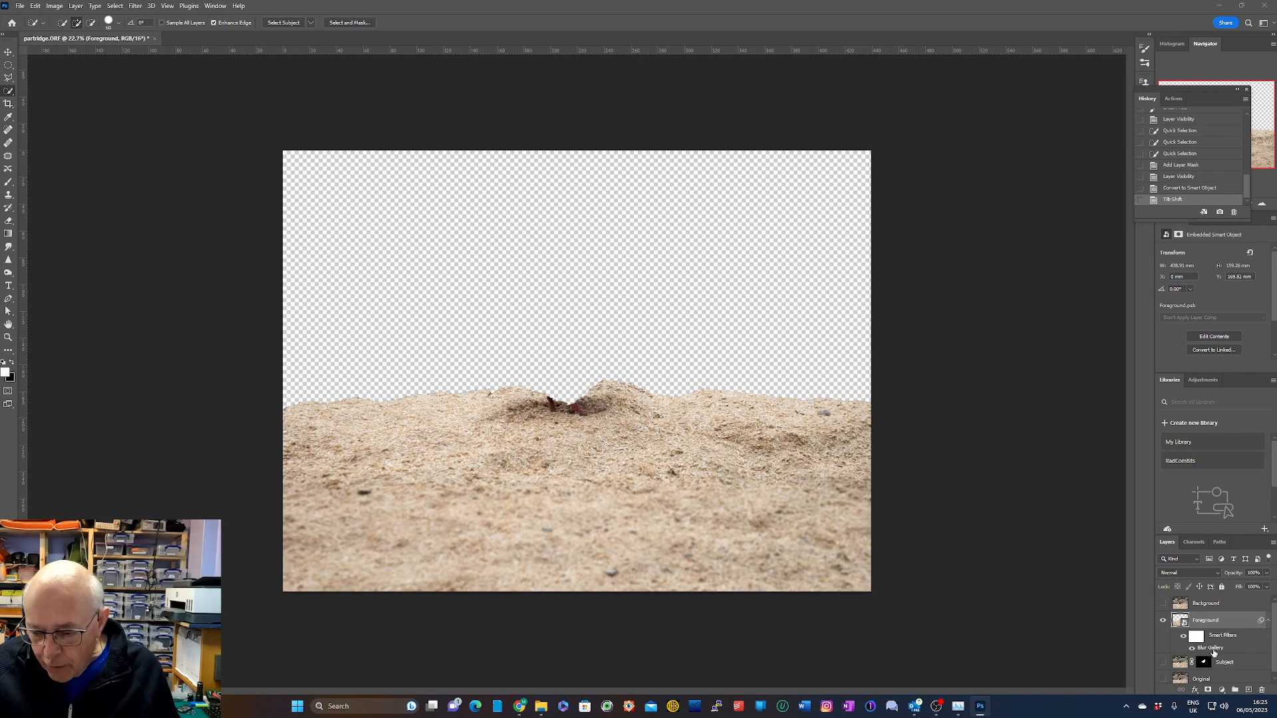
Show the Background layer, hide the Foreground layer, and convert the Background layer to a smart object
{"action": "left_click", "coordinate": [1221, 608]}
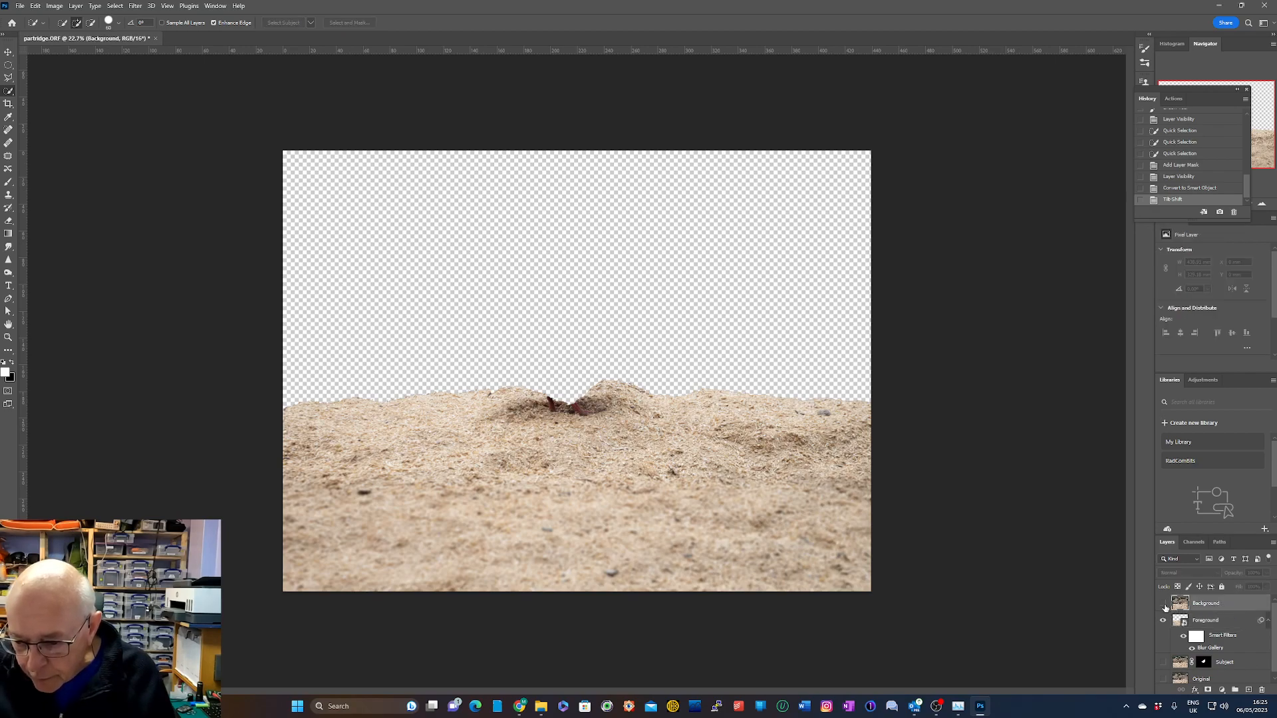
{"action": "left_click", "coordinate": [1162, 603]}
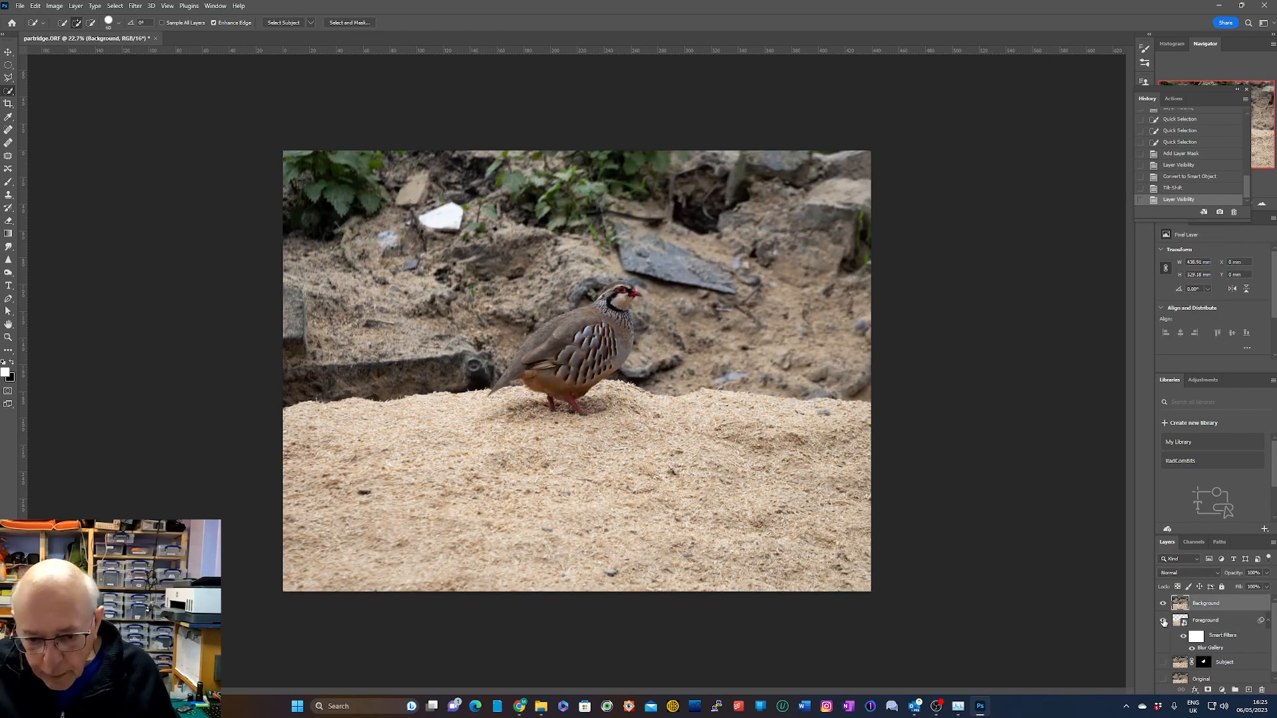
{"action": "left_click", "coordinate": [1162, 621]}
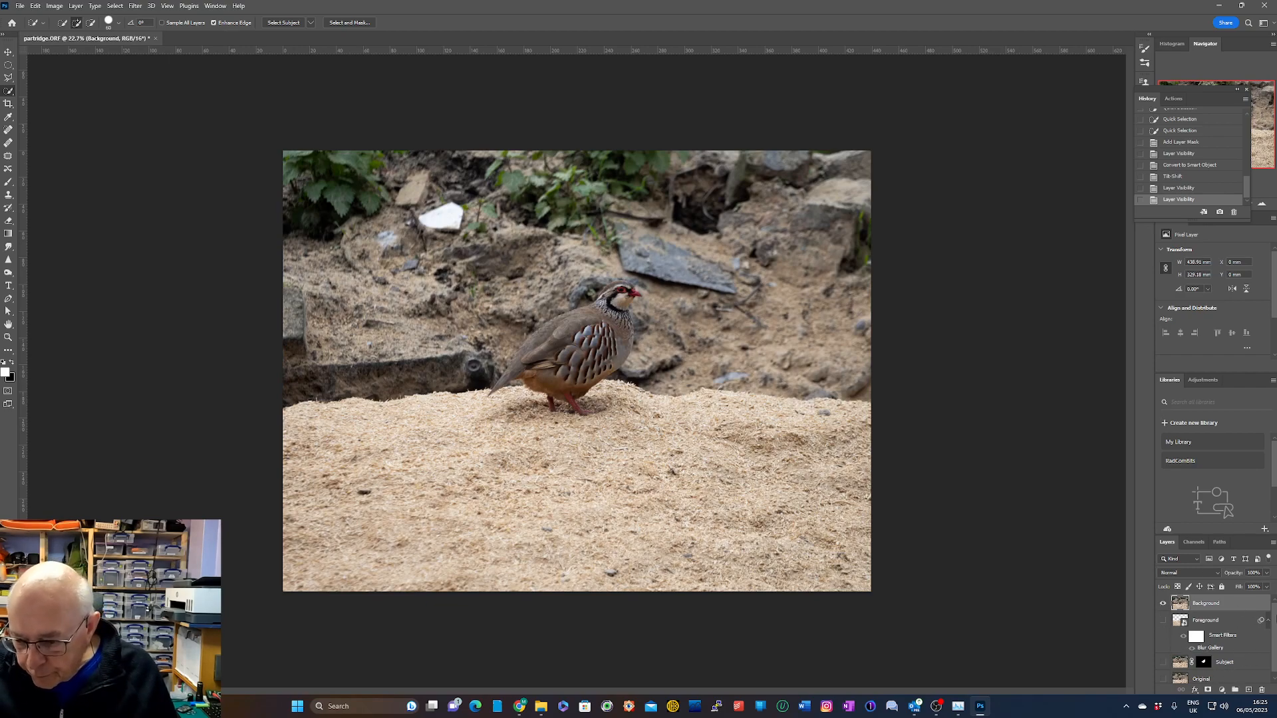
{"action": "left_click_drag", "start_coordinate": [1275, 645], "coordinate": [1275, 613]}
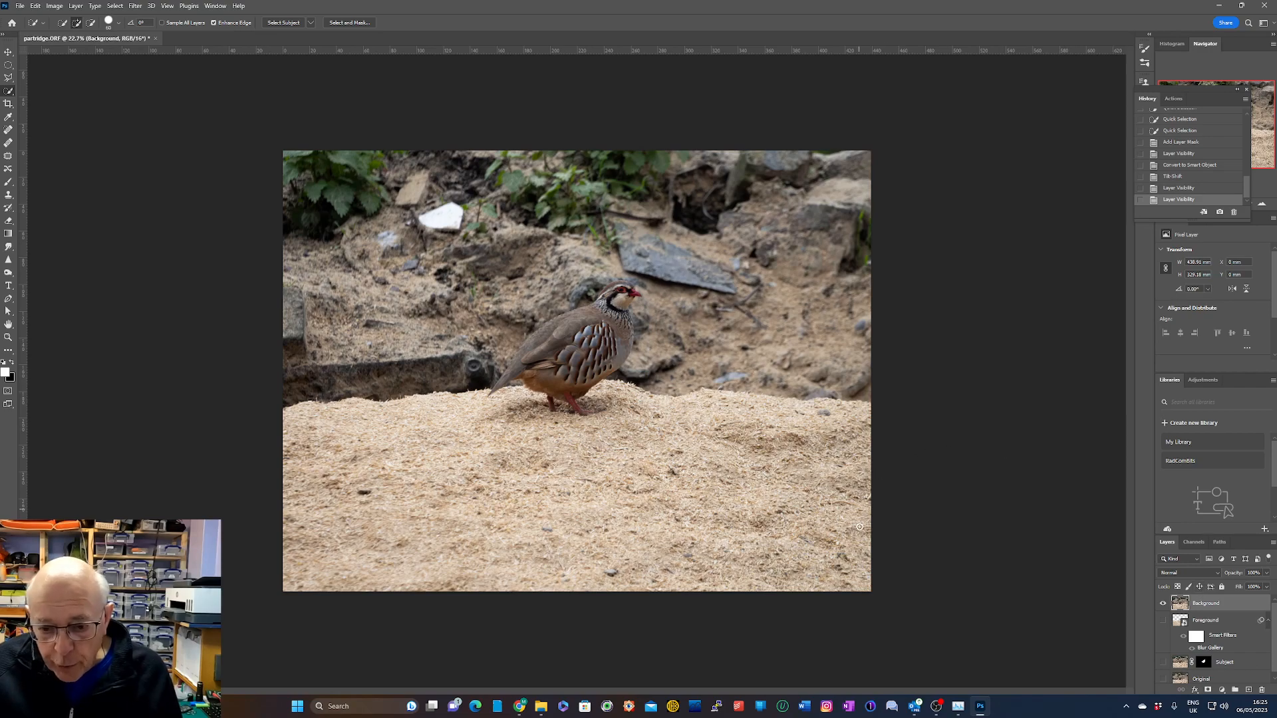
{"action": "right_click", "coordinate": [1206, 605]}
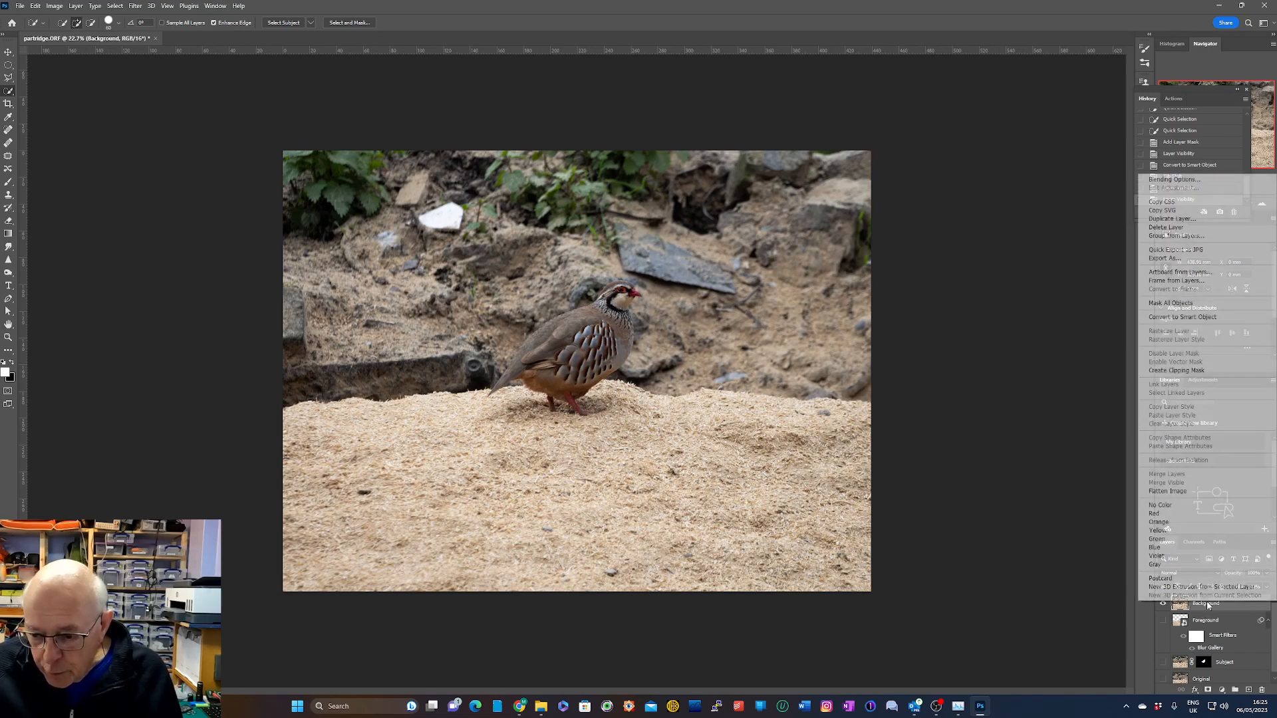
{"action": "left_click", "coordinate": [1214, 317]}
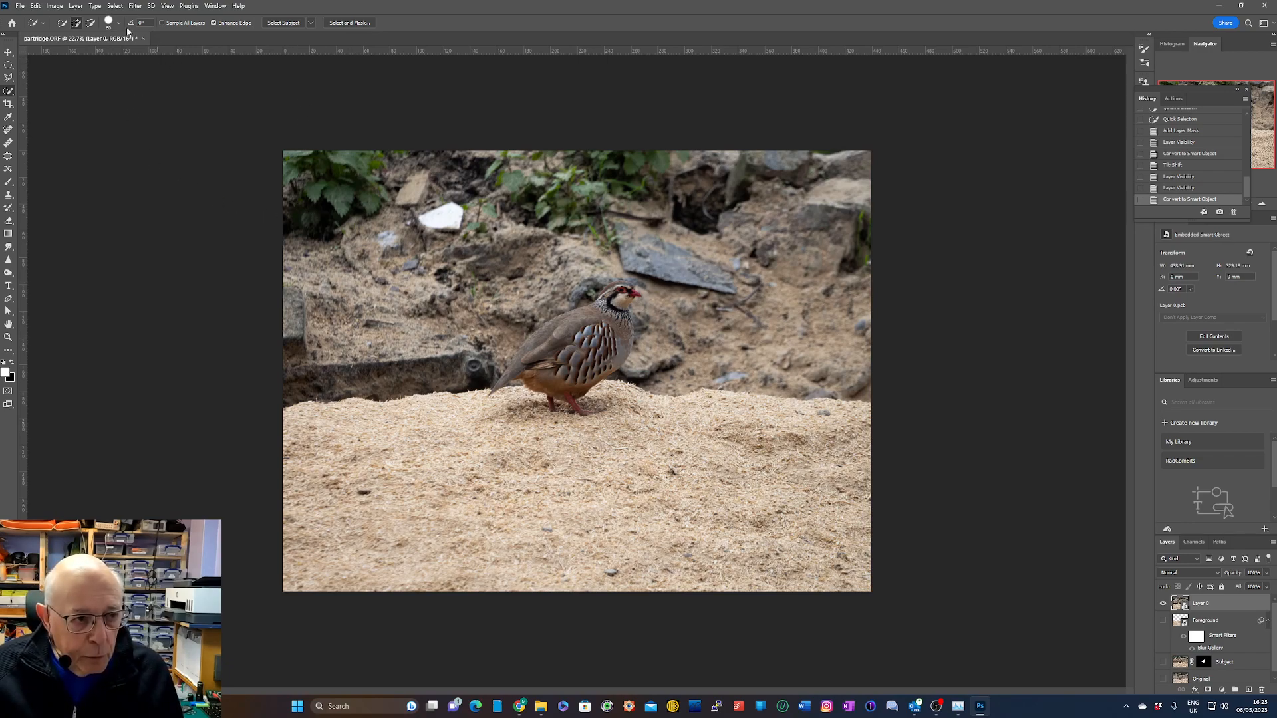
Apply a Tilt-Shift blur of about 206 px to the full-photo background layer, centring the sharp band low on the ground near the photo's lower edge
{"action": "left_click", "coordinate": [136, 6]}
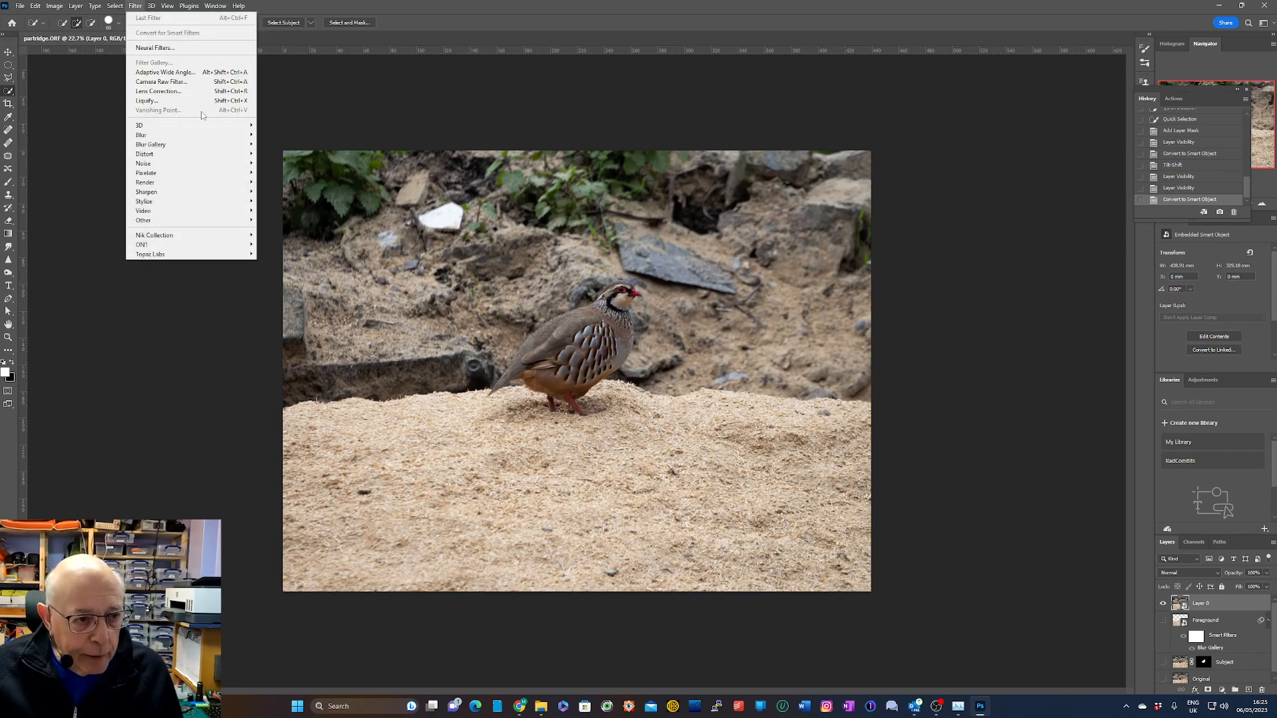
{"action": "mouse_move", "coordinate": [219, 145]}
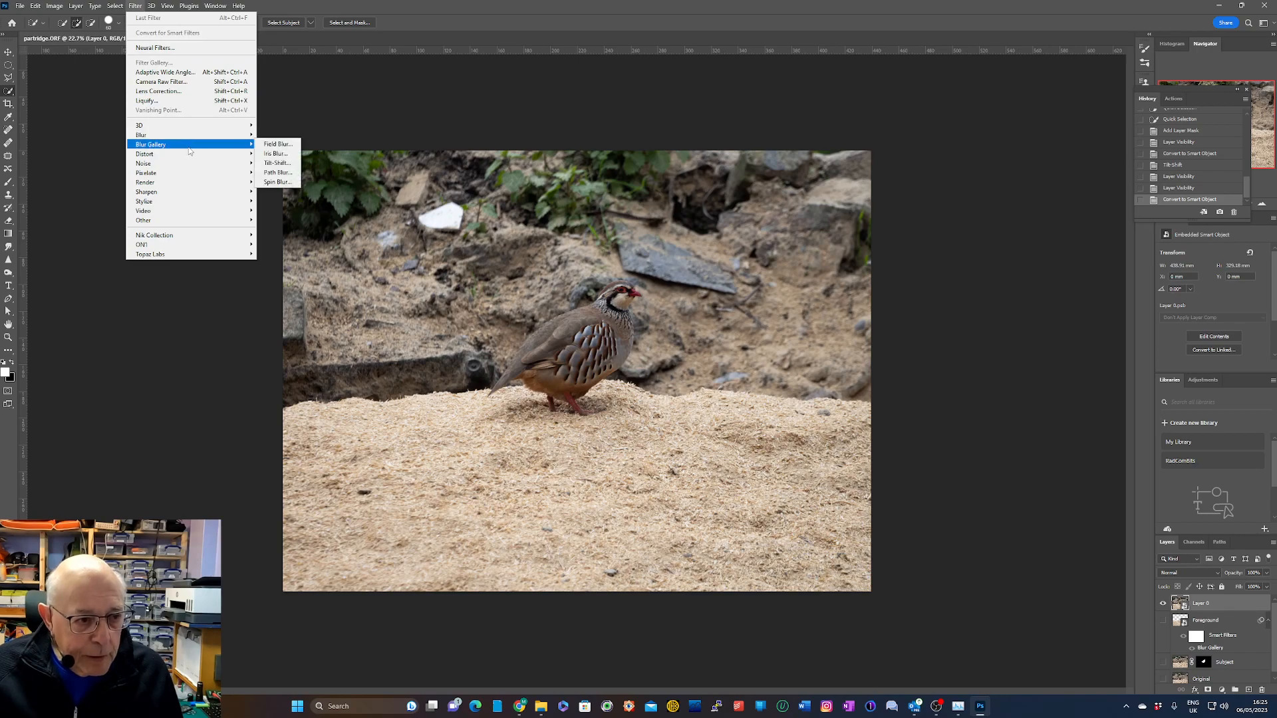
{"action": "left_click", "coordinate": [276, 163]}
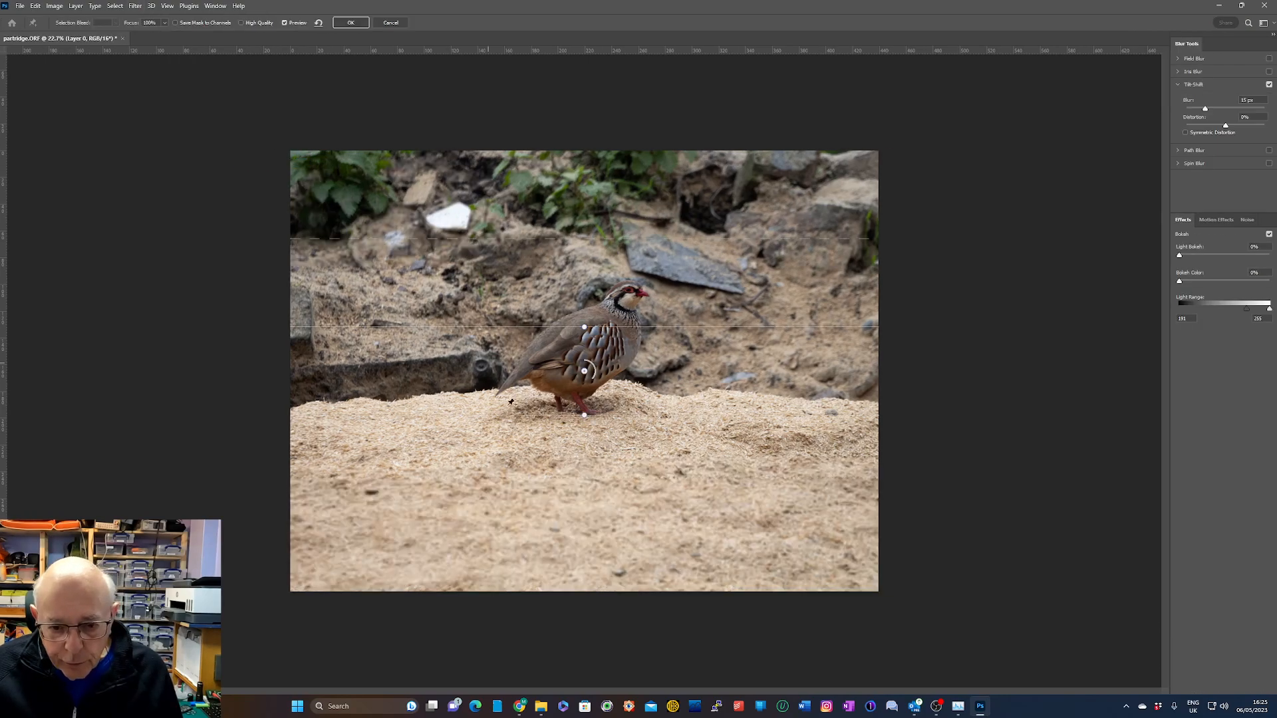
{"action": "left_click_drag", "start_coordinate": [583, 373], "coordinate": [601, 496]}
{"action": "left_click_drag", "start_coordinate": [595, 541], "coordinate": [594, 552]}
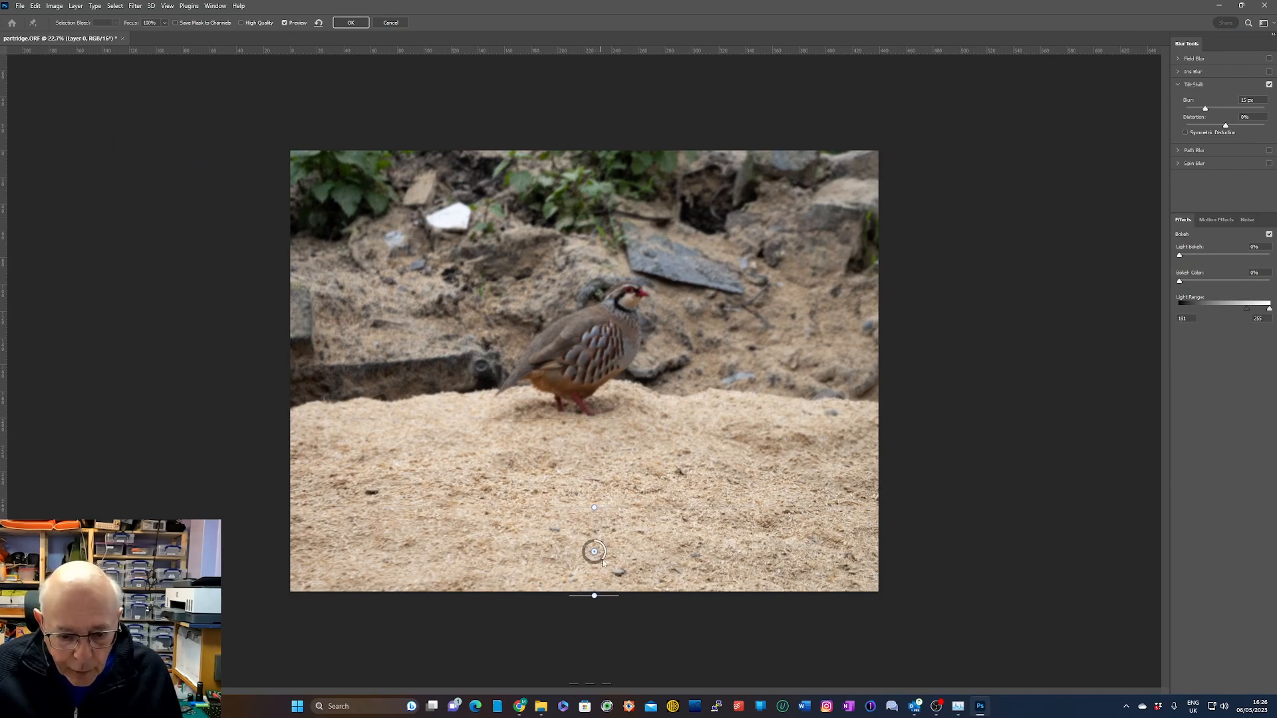
{"action": "left_click_drag", "start_coordinate": [602, 559], "coordinate": [576, 537]}
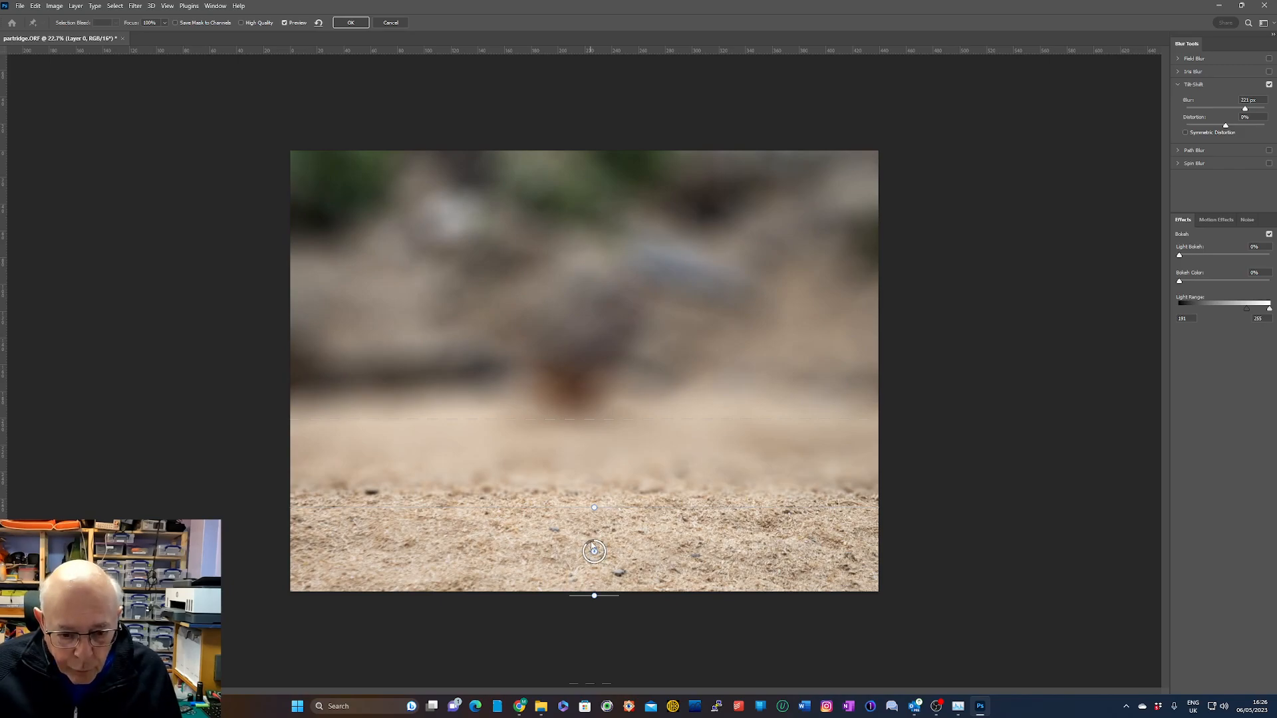
{"action": "left_click_drag", "start_coordinate": [586, 548], "coordinate": [590, 549]}
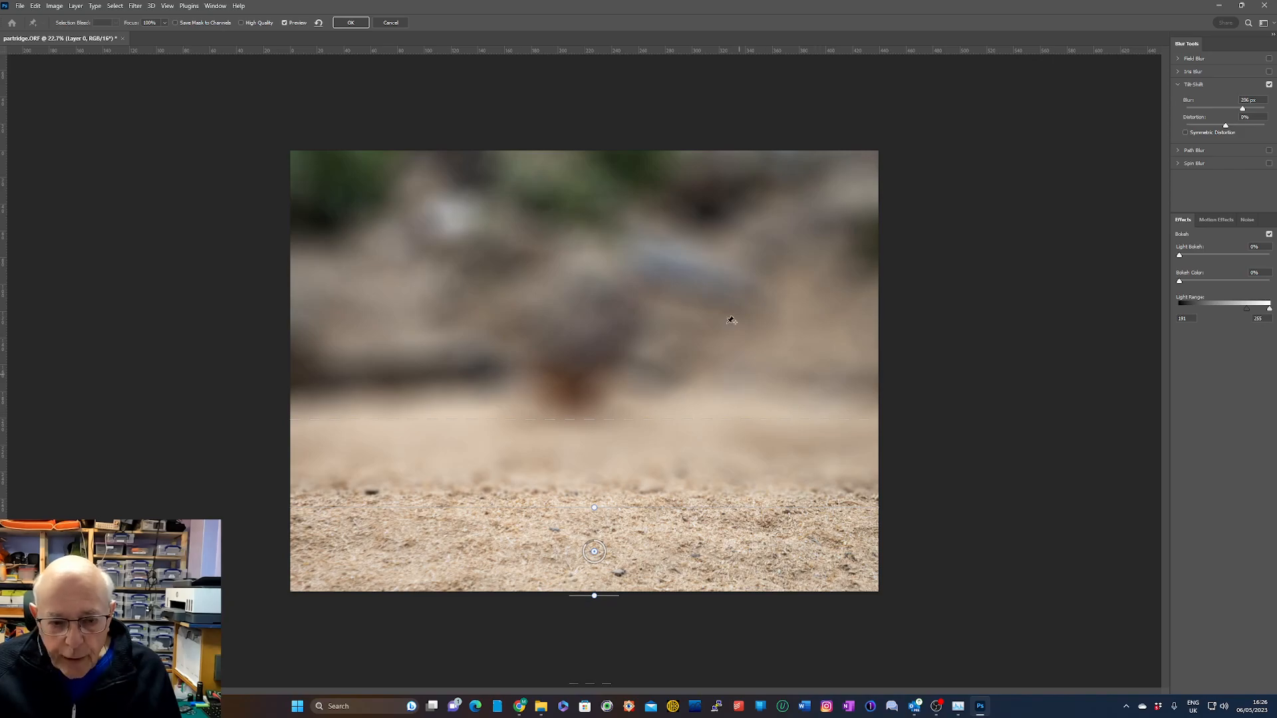
{"action": "left_click", "coordinate": [352, 25]}
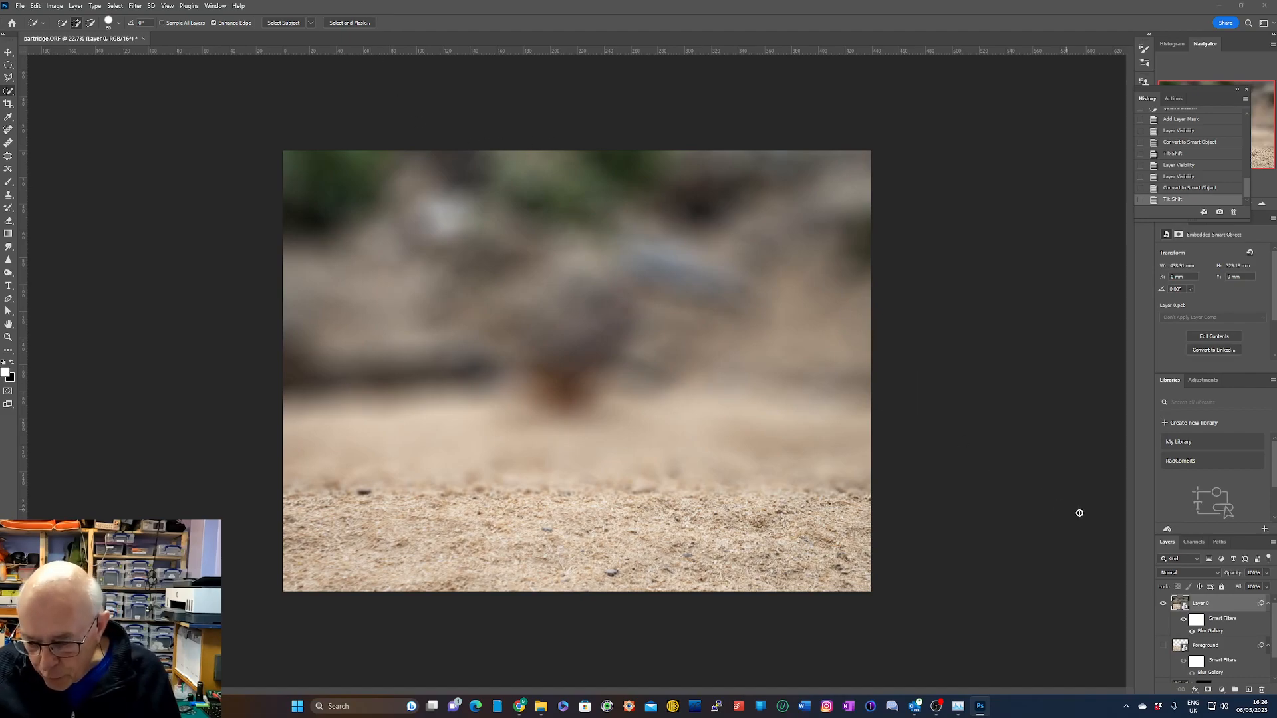
Make the Foreground layer visible and move it above the blurred background layer in the layer stack
{"action": "left_click", "coordinate": [1162, 647]}
{"action": "scroll", "coordinate": [1239, 658], "scroll_direction": "down", "scroll_amount": 2}
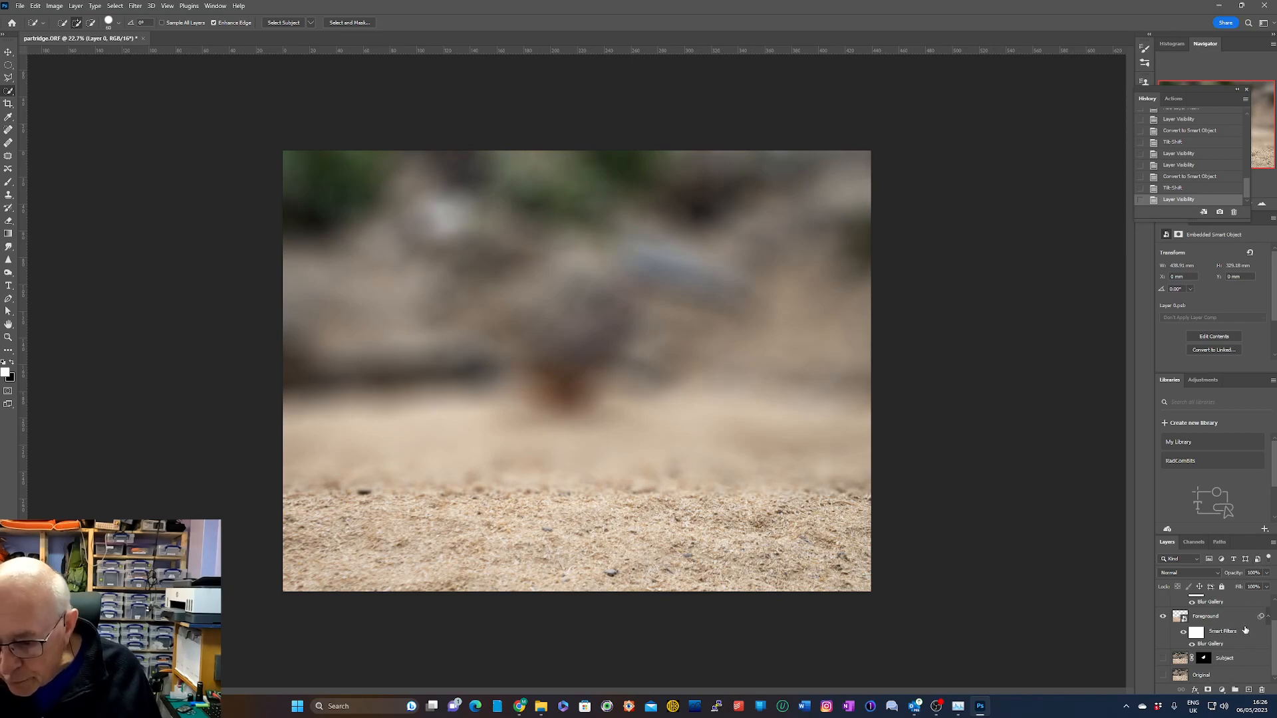
{"action": "scroll", "coordinate": [1254, 654], "scroll_direction": "up", "scroll_amount": 1}
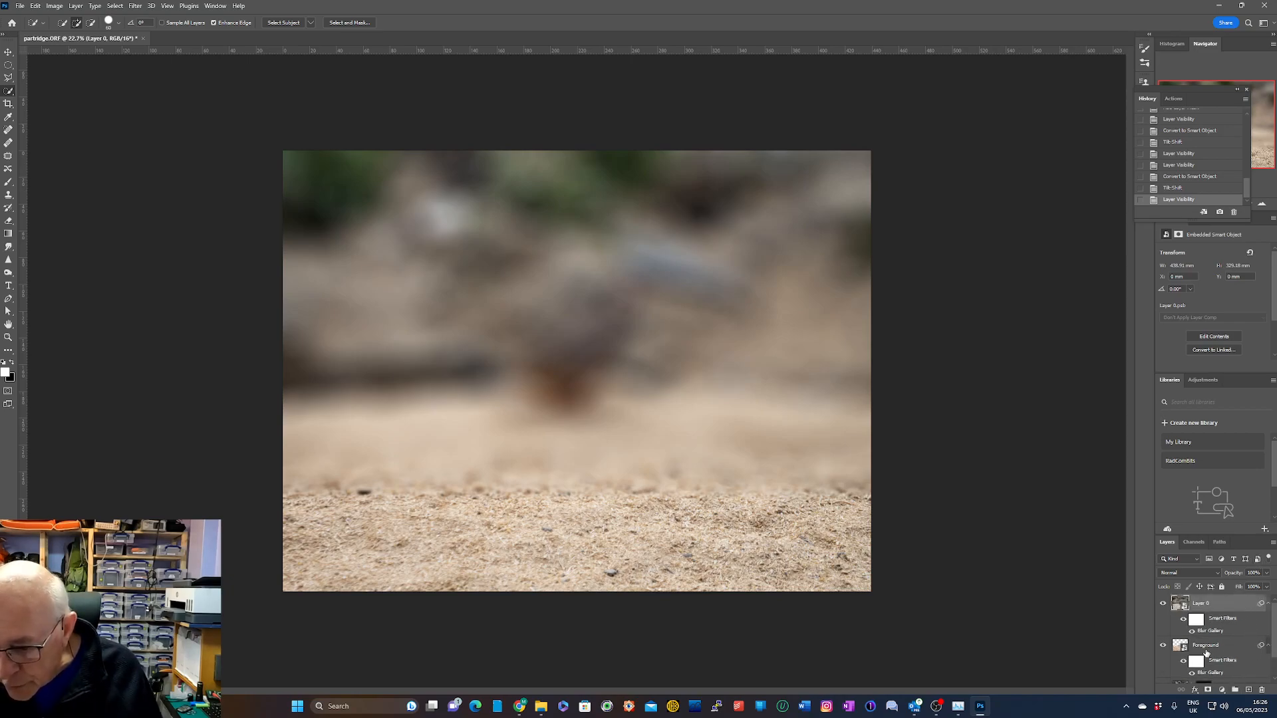
{"action": "left_click_drag", "start_coordinate": [1208, 649], "coordinate": [1202, 605]}
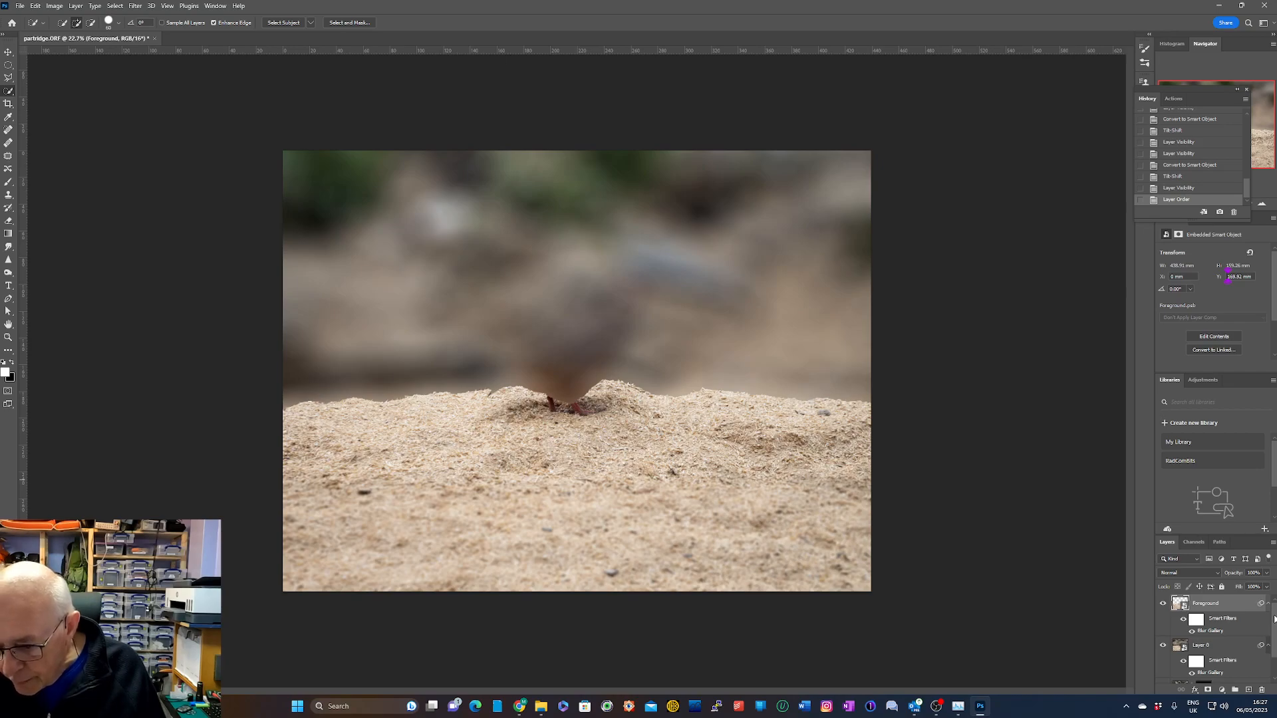
Move the Subject layer above the Foreground layer and make it visible
{"action": "left_click_drag", "start_coordinate": [1275, 619], "coordinate": [1275, 655]}
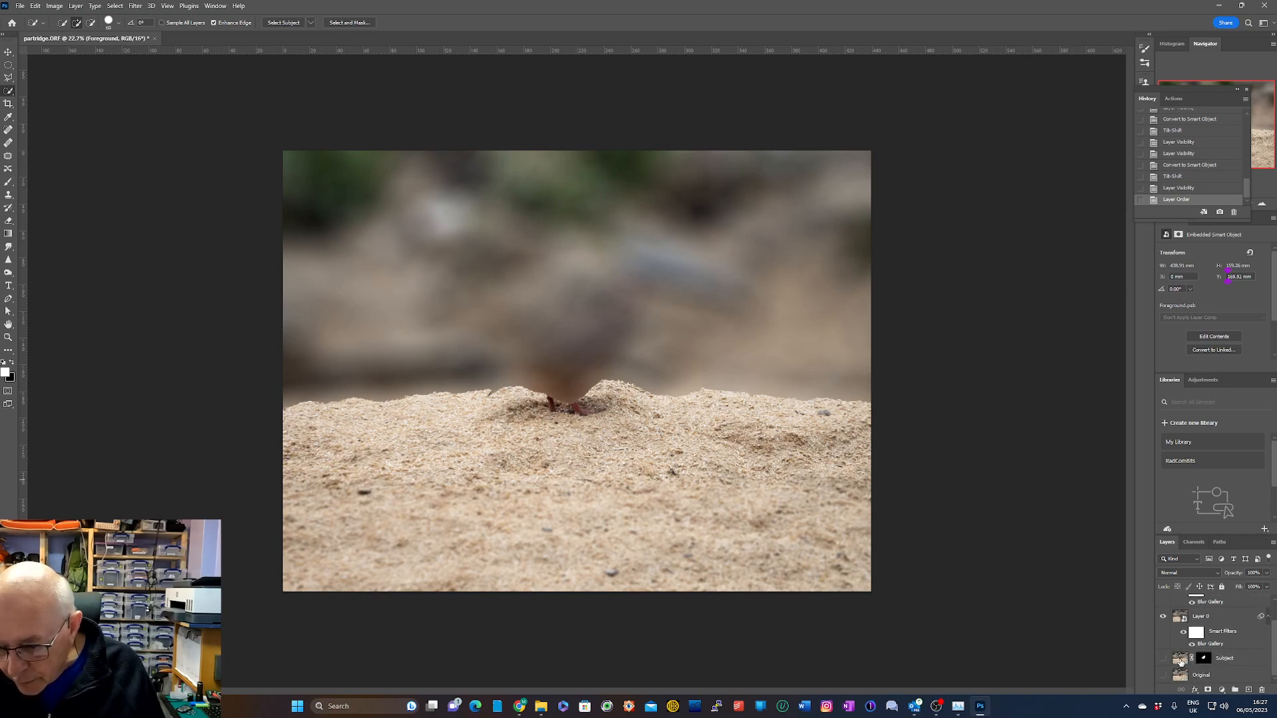
{"action": "left_click_drag", "start_coordinate": [1181, 658], "coordinate": [1181, 604]}
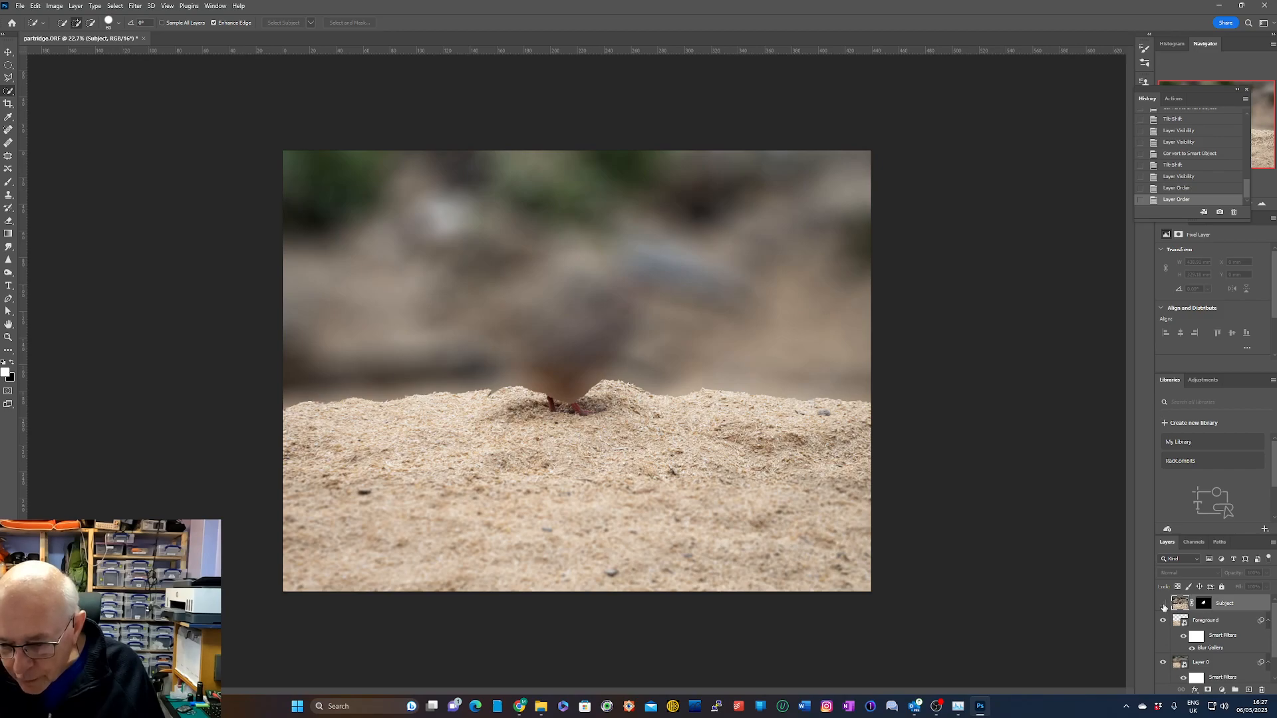
{"action": "left_click", "coordinate": [1162, 604]}
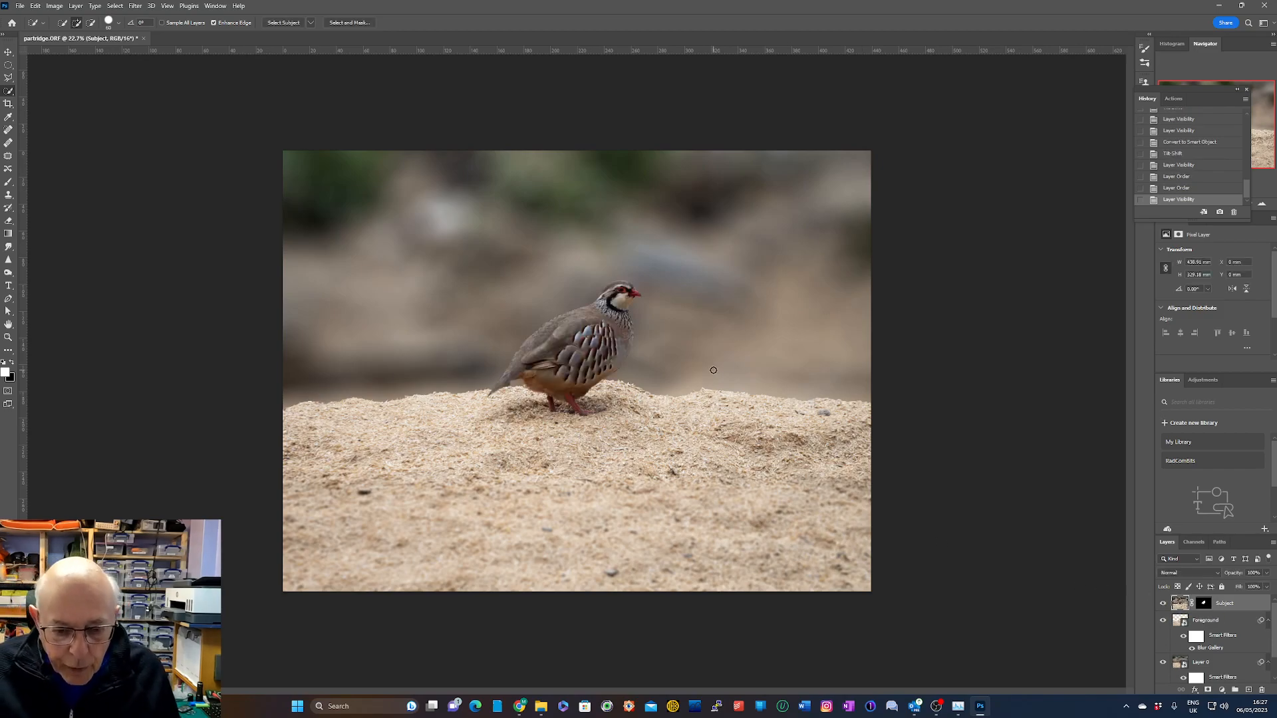
Inspect the partridge's cut-out edge against the blurred background, closing in on the lower breast
{"action": "scroll", "coordinate": [714, 413], "scroll_direction": "up", "scroll_amount": 5}
{"action": "scroll", "coordinate": [734, 330], "scroll_direction": "up", "scroll_amount": 3}
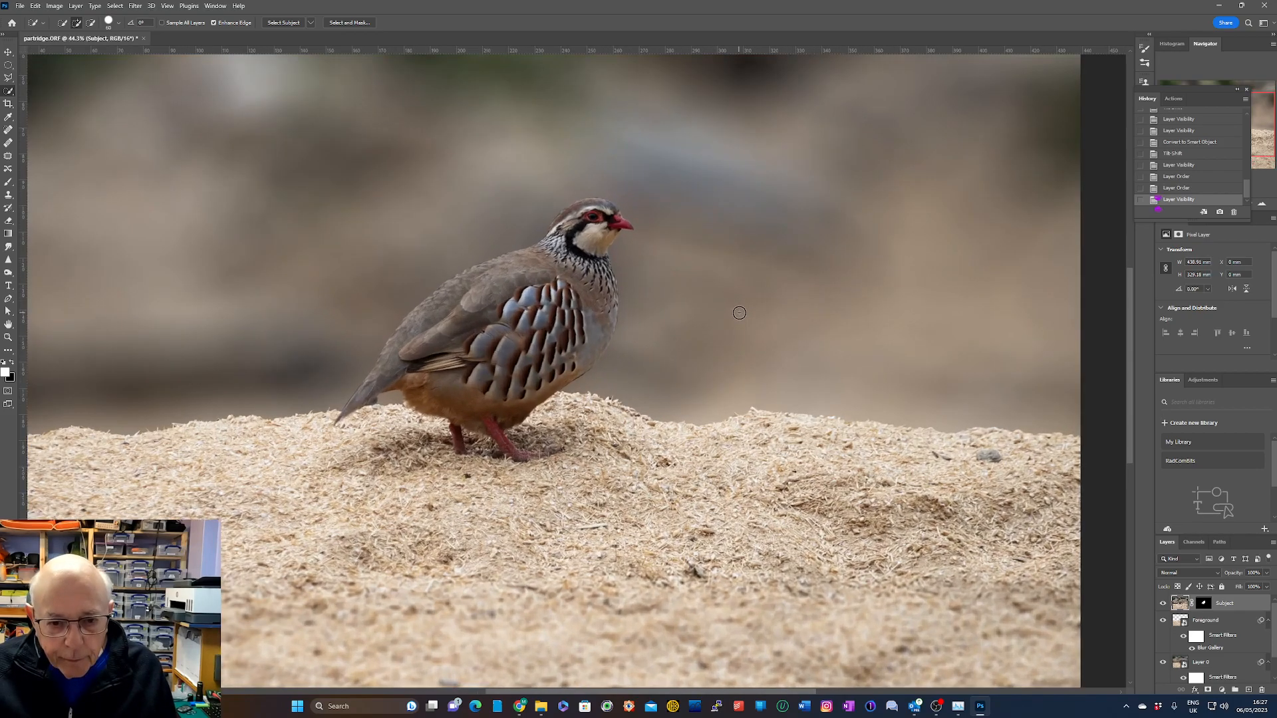
{"action": "scroll", "coordinate": [719, 270], "scroll_direction": "up", "scroll_amount": 3}
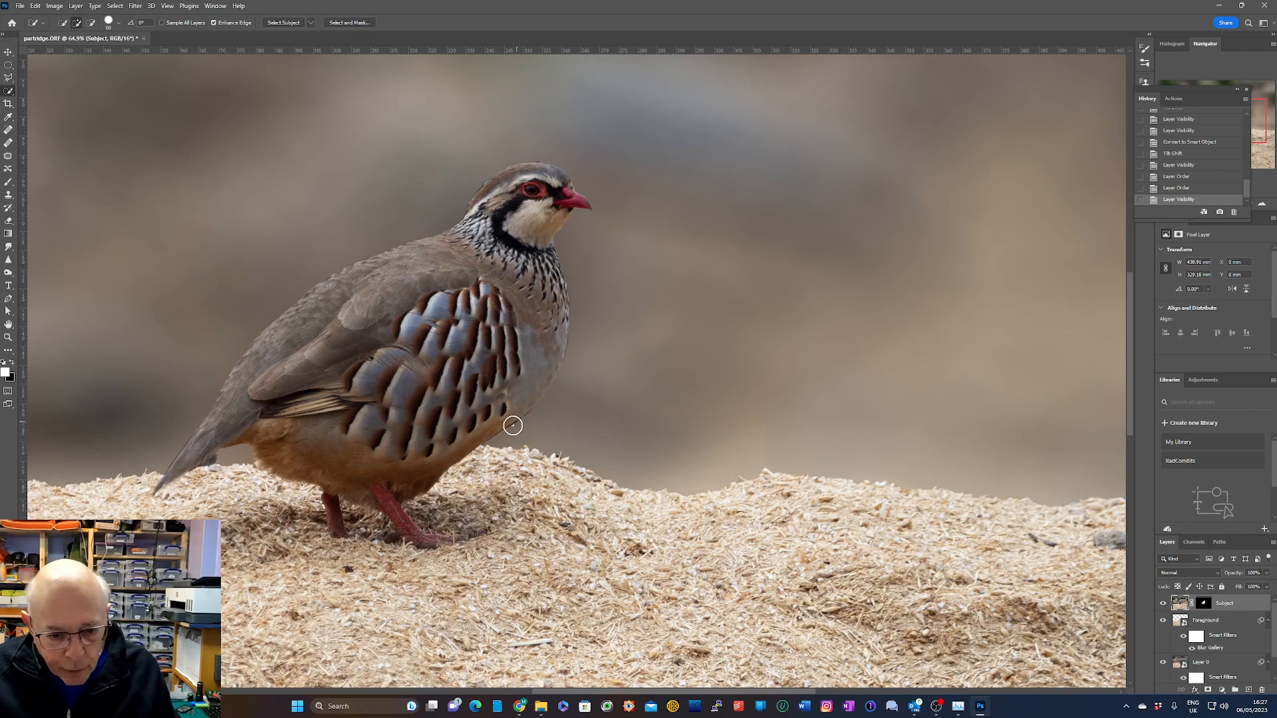
{"action": "scroll", "coordinate": [517, 426], "scroll_direction": "up", "scroll_amount": 5}
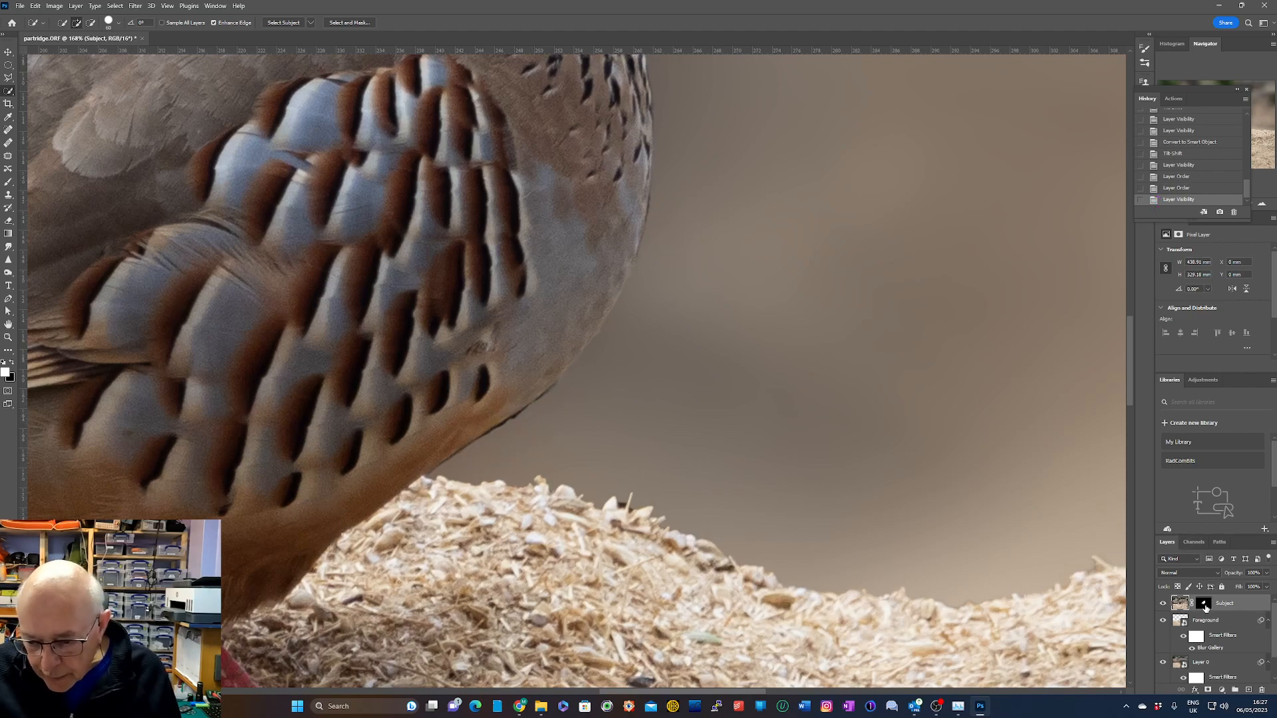
Make the Subject layer's mask active and close in on the dark fringe along the partridge's lower breast
{"action": "left_click", "coordinate": [1205, 605]}
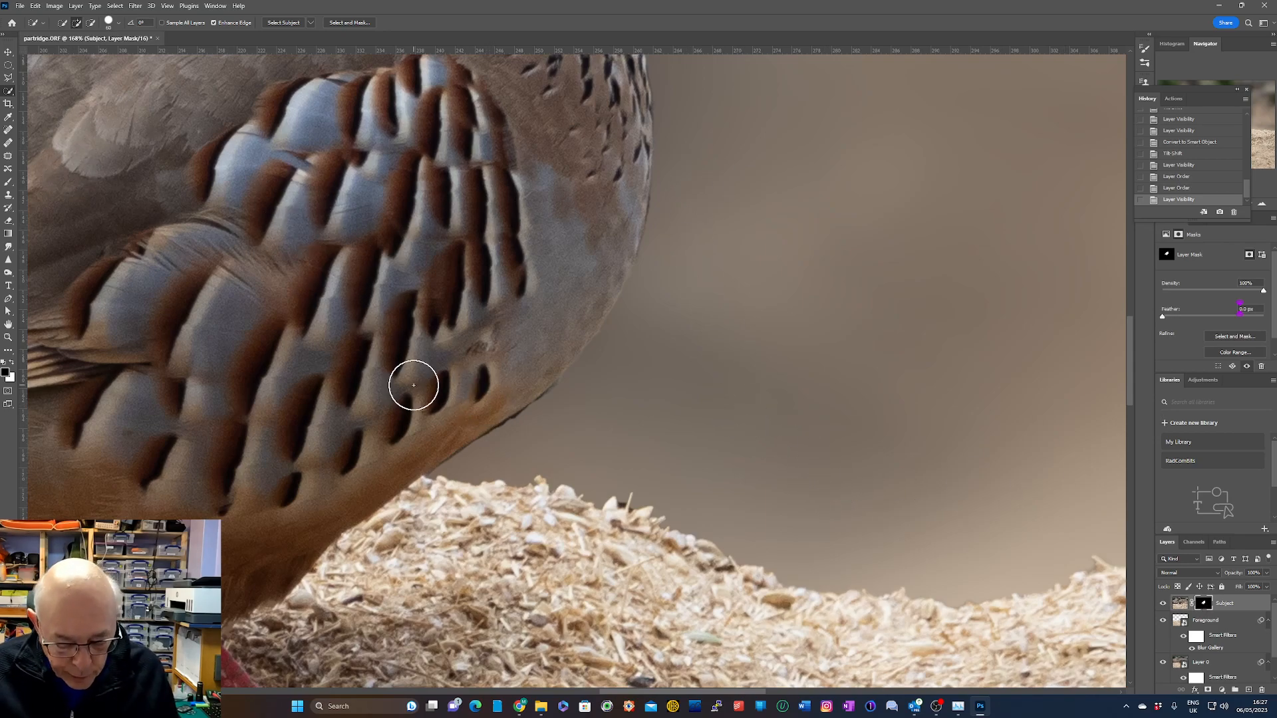
{"action": "key", "text": "bracketleft"}
{"action": "key", "text": "bracketleft"}
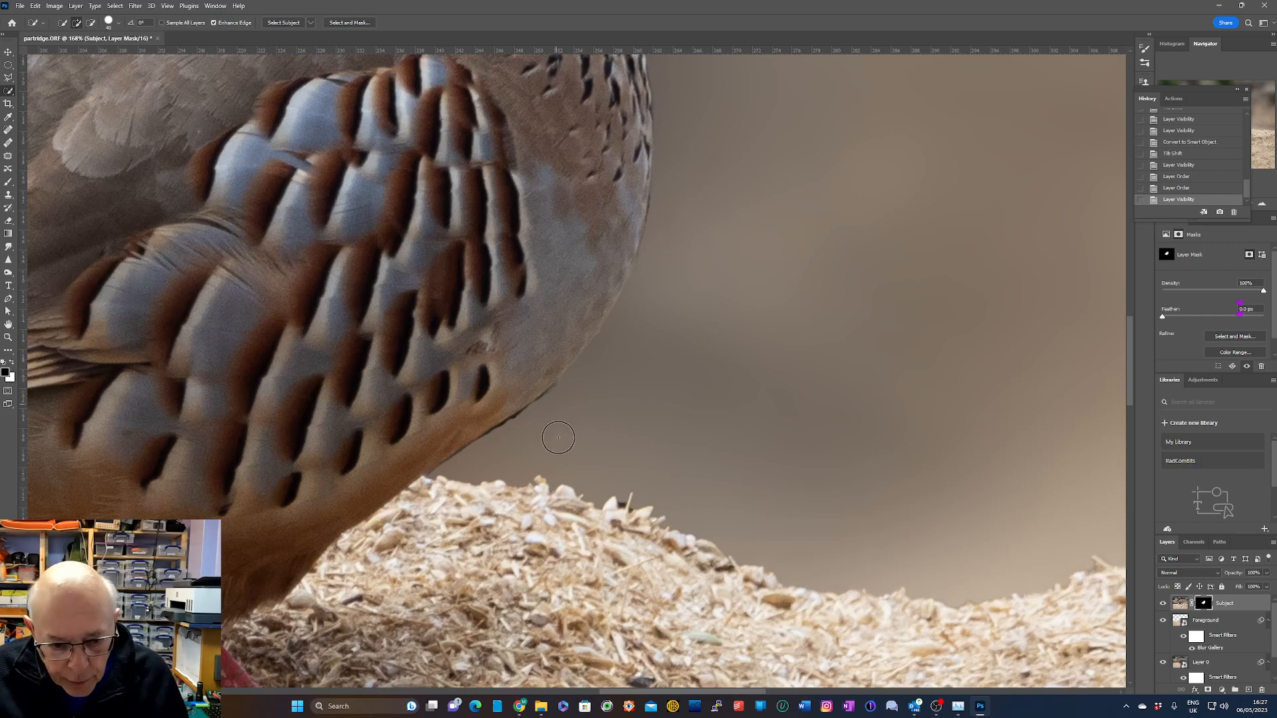
{"action": "scroll", "coordinate": [558, 434], "scroll_direction": "up", "scroll_amount": 5}
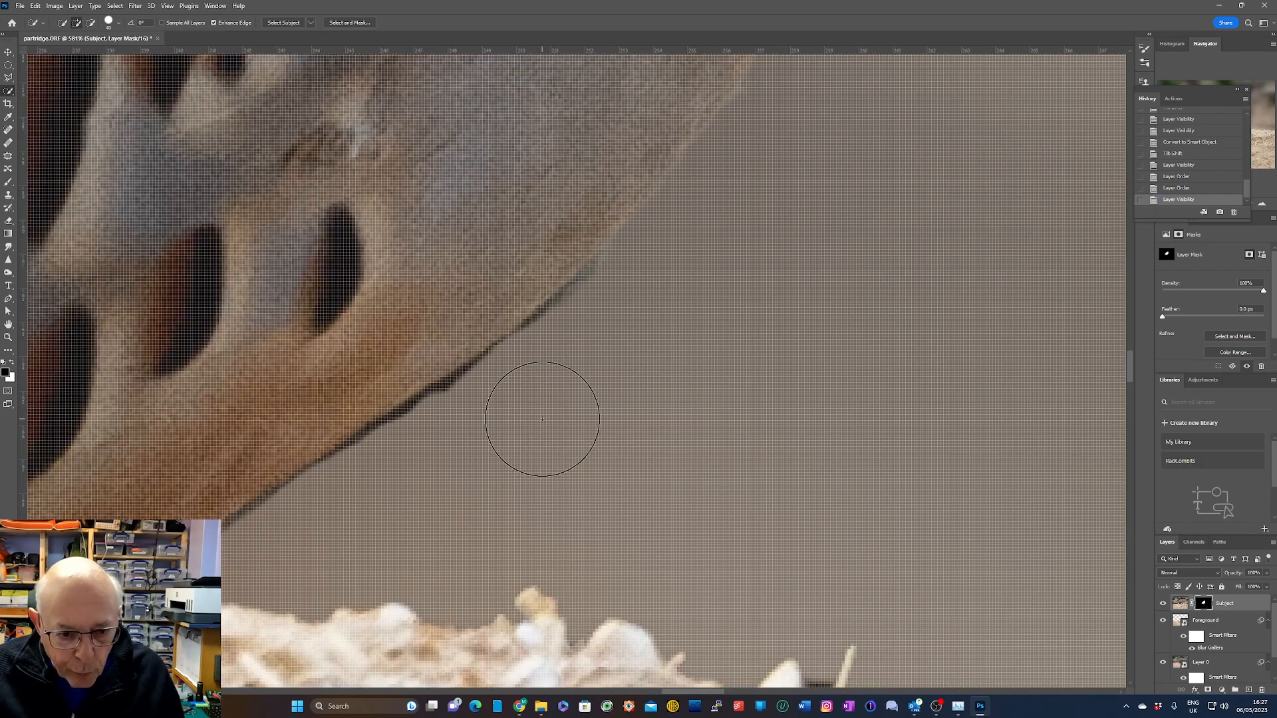
{"action": "scroll", "coordinate": [542, 419], "scroll_direction": "up", "scroll_amount": 4}
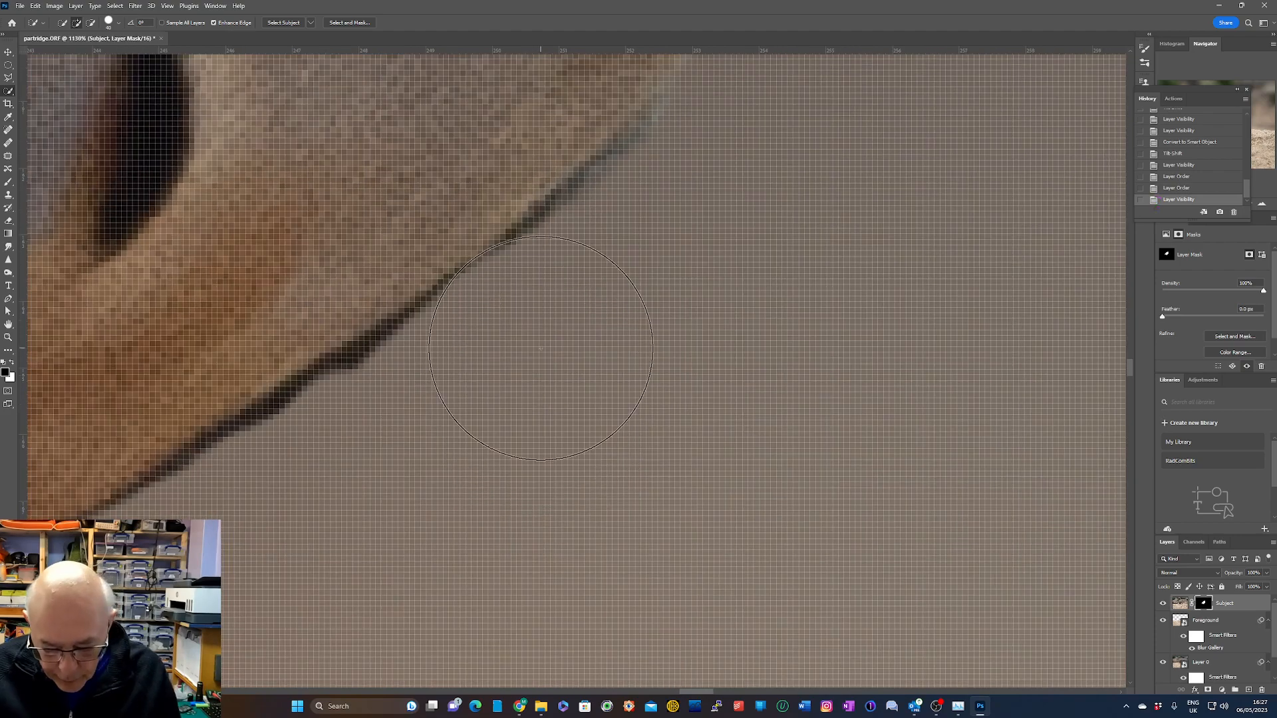
{"action": "key", "text": "bracketleft"}
{"action": "key", "text": "bracketleft"}
{"action": "key", "text": "bracketleft"}
{"action": "key", "text": "bracketleft"}
{"action": "left_click_drag", "start_coordinate": [657, 129], "coordinate": [530, 248]}
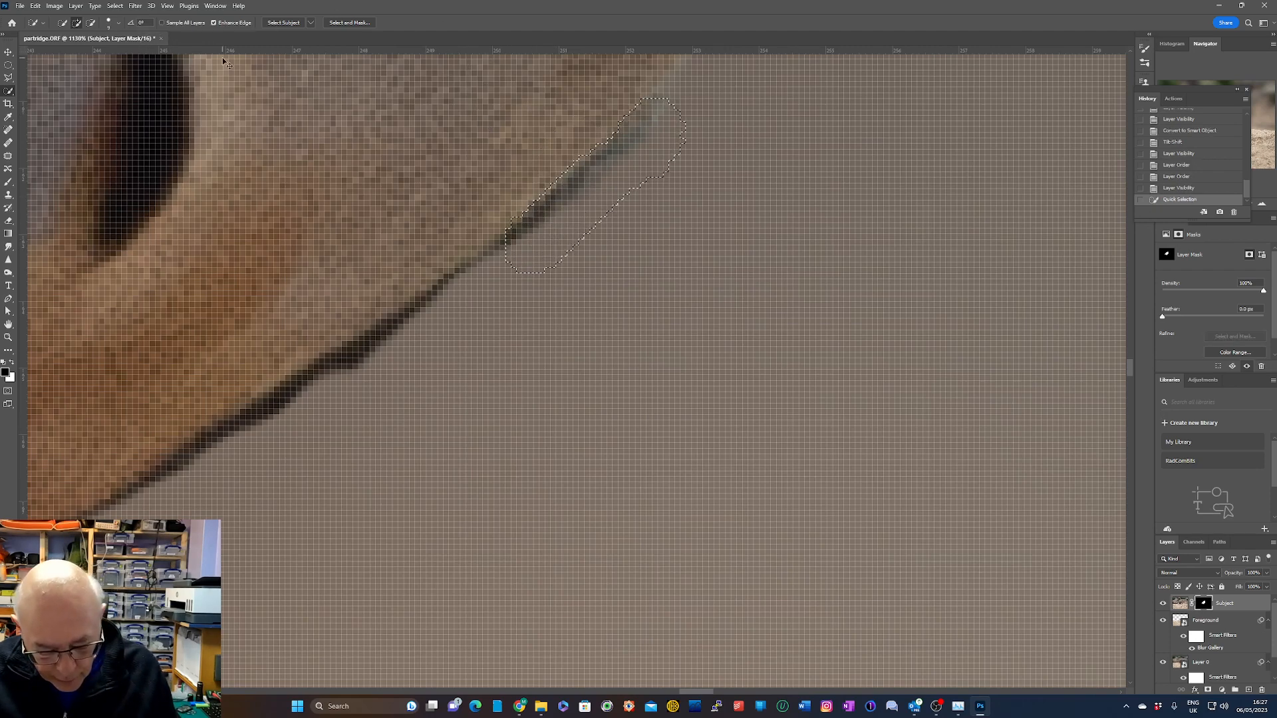
{"action": "key", "text": "ctrl+z"}
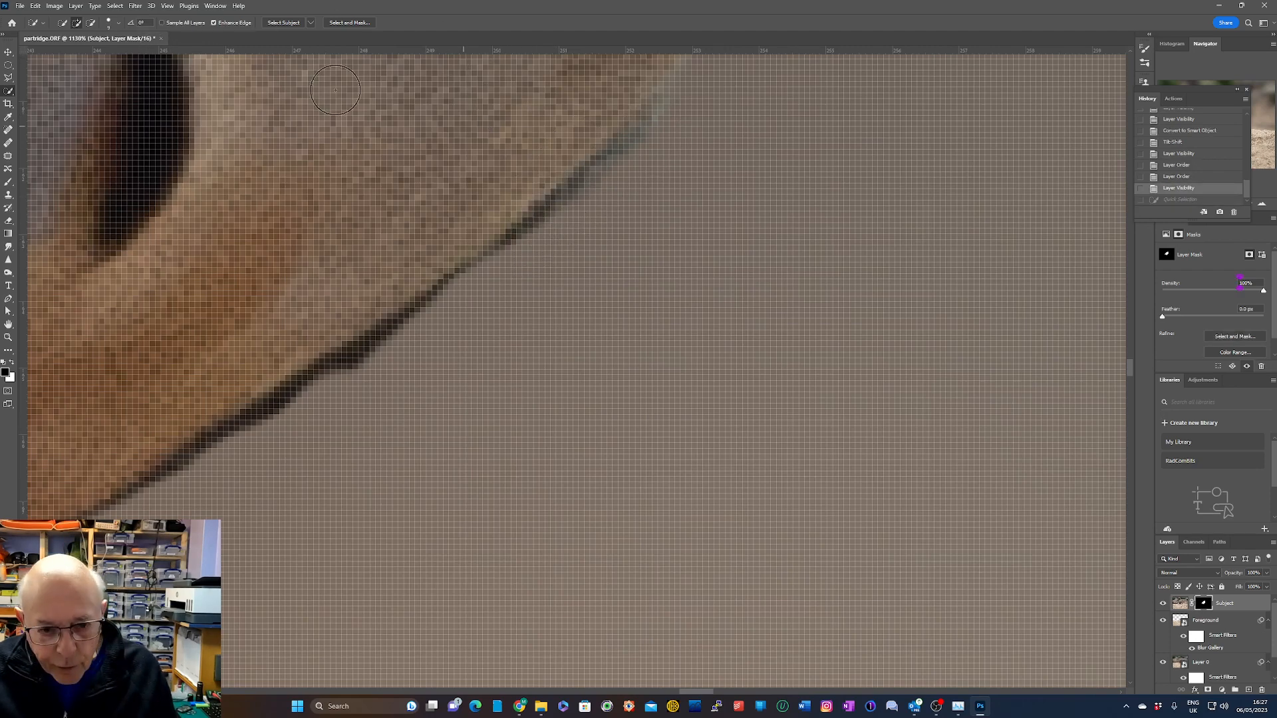
Paint black on the Subject mask with a progressively smaller Brush to hide the dark fringe along the lower breast
{"action": "left_click", "coordinate": [9, 182]}
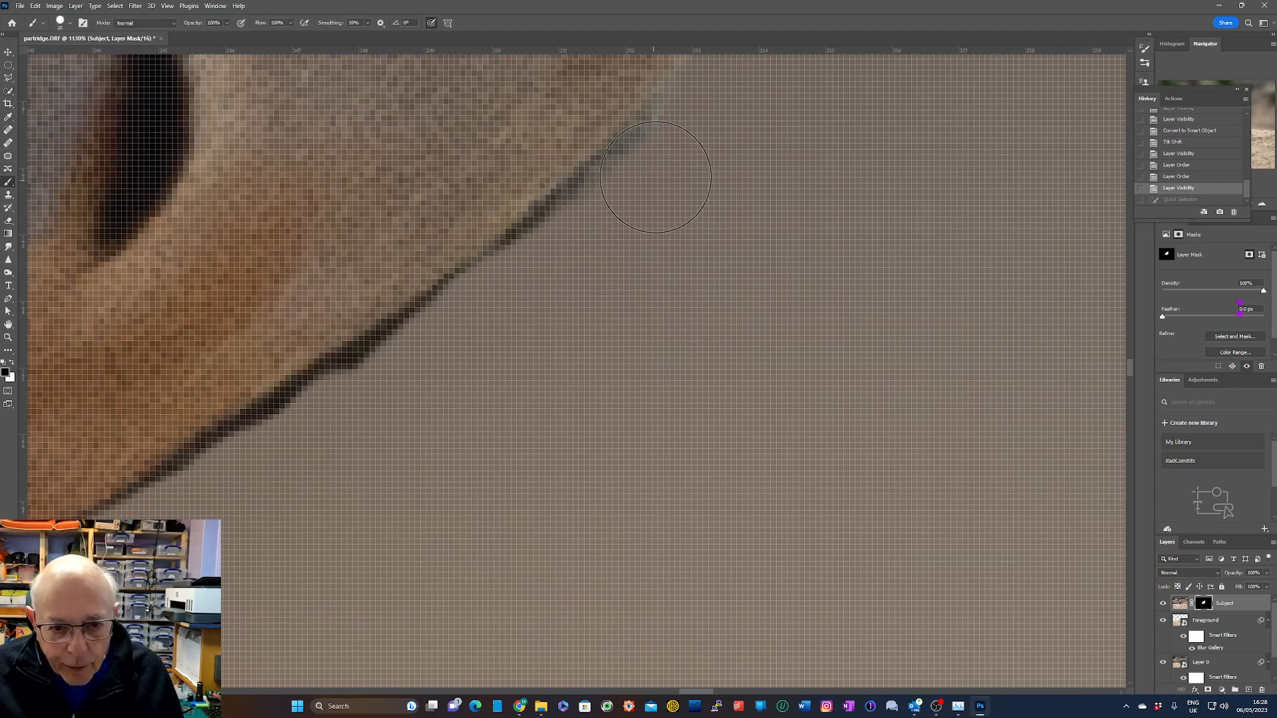
{"action": "mouse_move", "coordinate": [658, 173]}
{"action": "left_mouse_down"}
{"action": "mouse_move", "coordinate": [633, 228]}
{"action": "mouse_move", "coordinate": [570, 256]}
{"action": "mouse_move", "coordinate": [454, 368]}
{"action": "left_mouse_up"}
{"action": "key", "text": "bracketleft"}
{"action": "key", "text": "bracketleft"}
{"action": "key", "text": "bracketleft"}
{"action": "key", "text": "bracketleft"}
{"action": "mouse_move", "coordinate": [575, 214]}
{"action": "left_mouse_down"}
{"action": "mouse_move", "coordinate": [437, 315]}
{"action": "mouse_move", "coordinate": [480, 277]}
{"action": "left_mouse_up"}
{"action": "mouse_move", "coordinate": [480, 277]}
{"action": "left_mouse_down"}
{"action": "mouse_move", "coordinate": [456, 321]}
{"action": "mouse_move", "coordinate": [415, 313]}
{"action": "mouse_move", "coordinate": [336, 374]}
{"action": "mouse_move", "coordinate": [365, 360]}
{"action": "left_mouse_up"}
{"action": "mouse_move", "coordinate": [366, 361]}
{"action": "left_mouse_down"}
{"action": "mouse_move", "coordinate": [229, 441]}
{"action": "mouse_move", "coordinate": [154, 511]}
{"action": "mouse_move", "coordinate": [214, 458]}
{"action": "left_mouse_up"}
{"action": "left_click_drag", "start_coordinate": [636, 149], "coordinate": [609, 176]}
Mask out the remaining dark fringe on the belly edge down to where it meets the mound
{"action": "scroll", "coordinate": [577, 259], "scroll_direction": "down", "scroll_amount": 6}
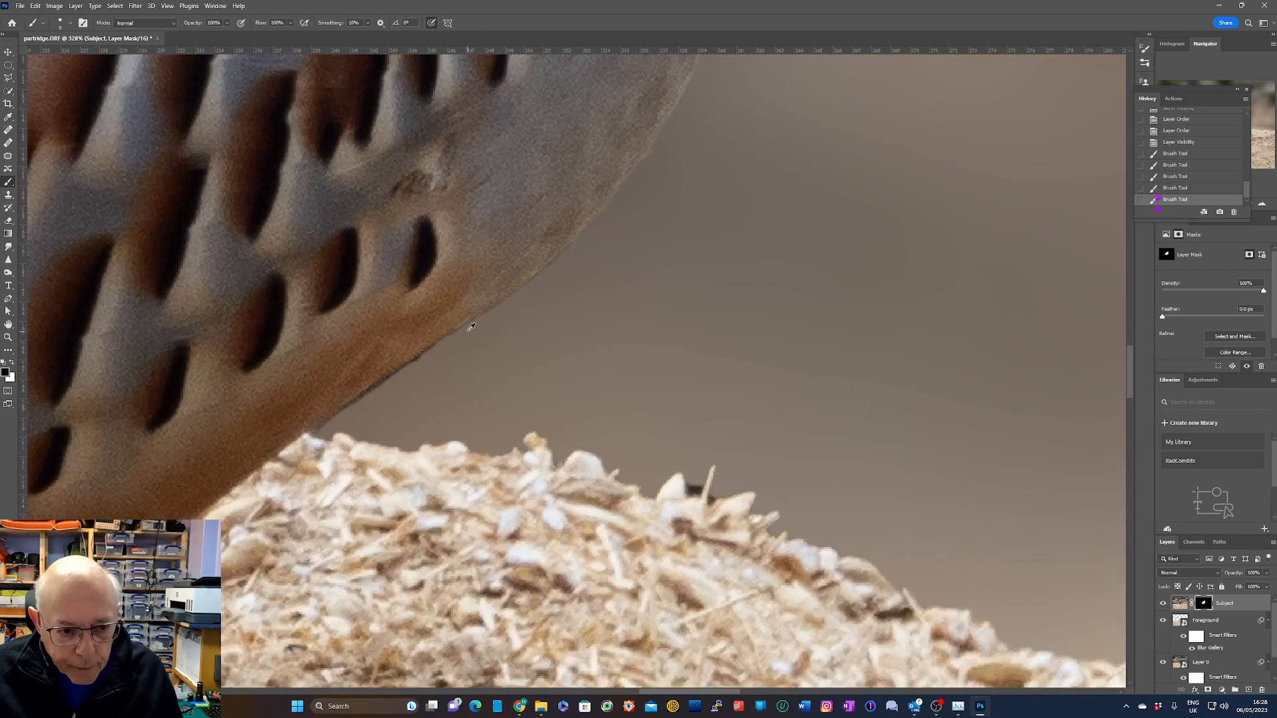
{"action": "scroll", "coordinate": [435, 398], "scroll_direction": "up", "scroll_amount": 3}
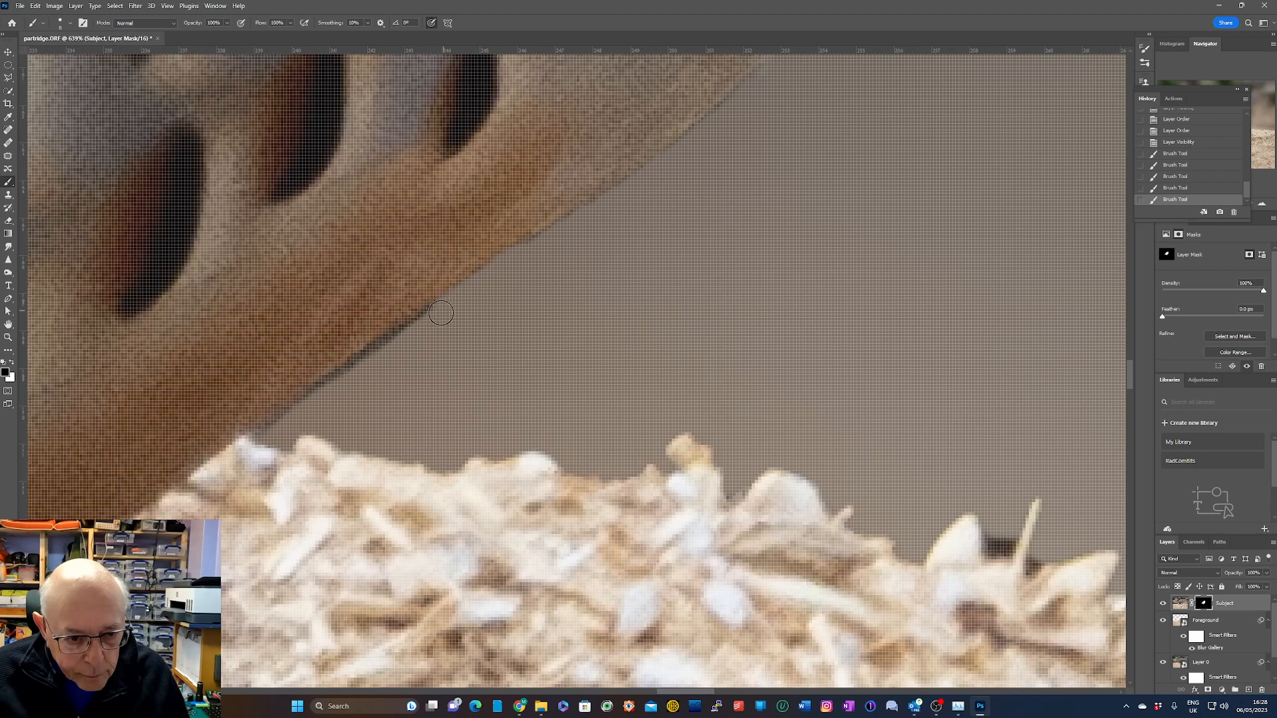
{"action": "mouse_move", "coordinate": [423, 325]}
{"action": "left_mouse_down"}
{"action": "mouse_move", "coordinate": [307, 398]}
{"action": "mouse_move", "coordinate": [280, 433]}
{"action": "mouse_move", "coordinate": [292, 466]}
{"action": "mouse_move", "coordinate": [301, 415]}
{"action": "mouse_move", "coordinate": [251, 417]}
{"action": "mouse_move", "coordinate": [277, 428]}
{"action": "left_mouse_up"}
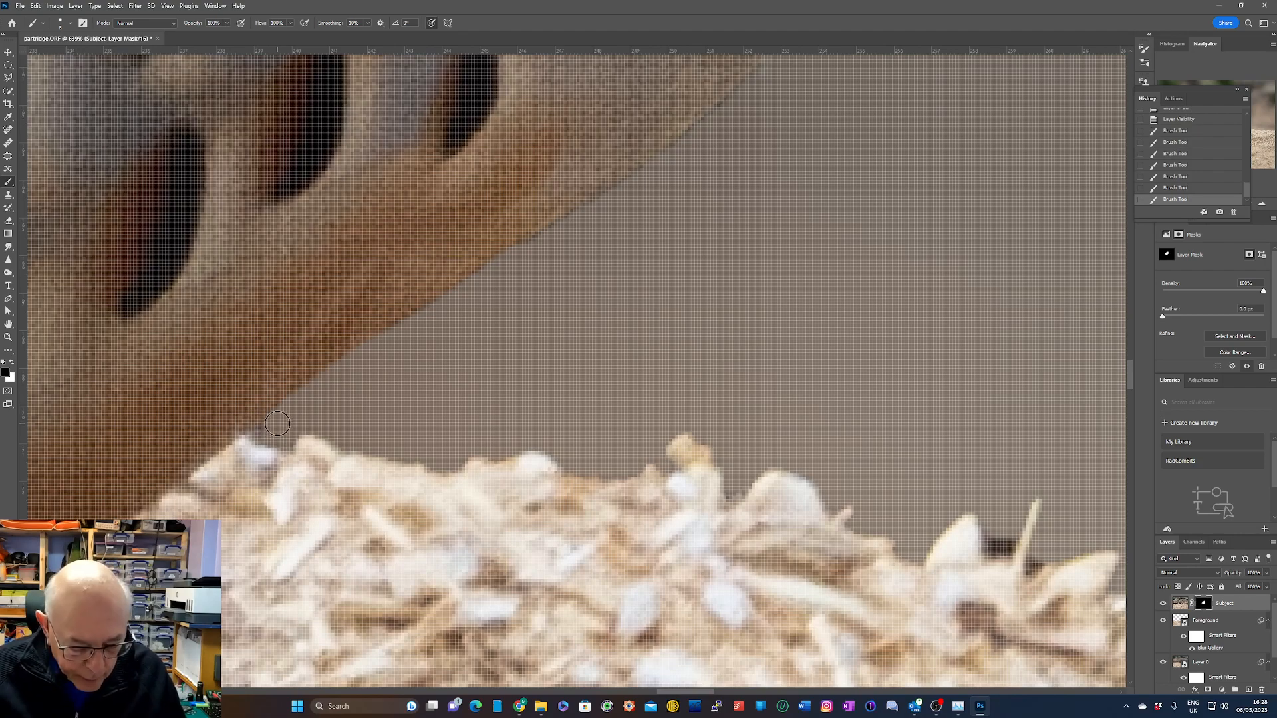
Paint black on the Subject mask along the top of the partridge's crown to clean its outline
{"action": "scroll", "coordinate": [280, 416], "scroll_direction": "down", "scroll_amount": 3}
{"action": "scroll", "coordinate": [280, 417], "scroll_direction": "down", "scroll_amount": 10}
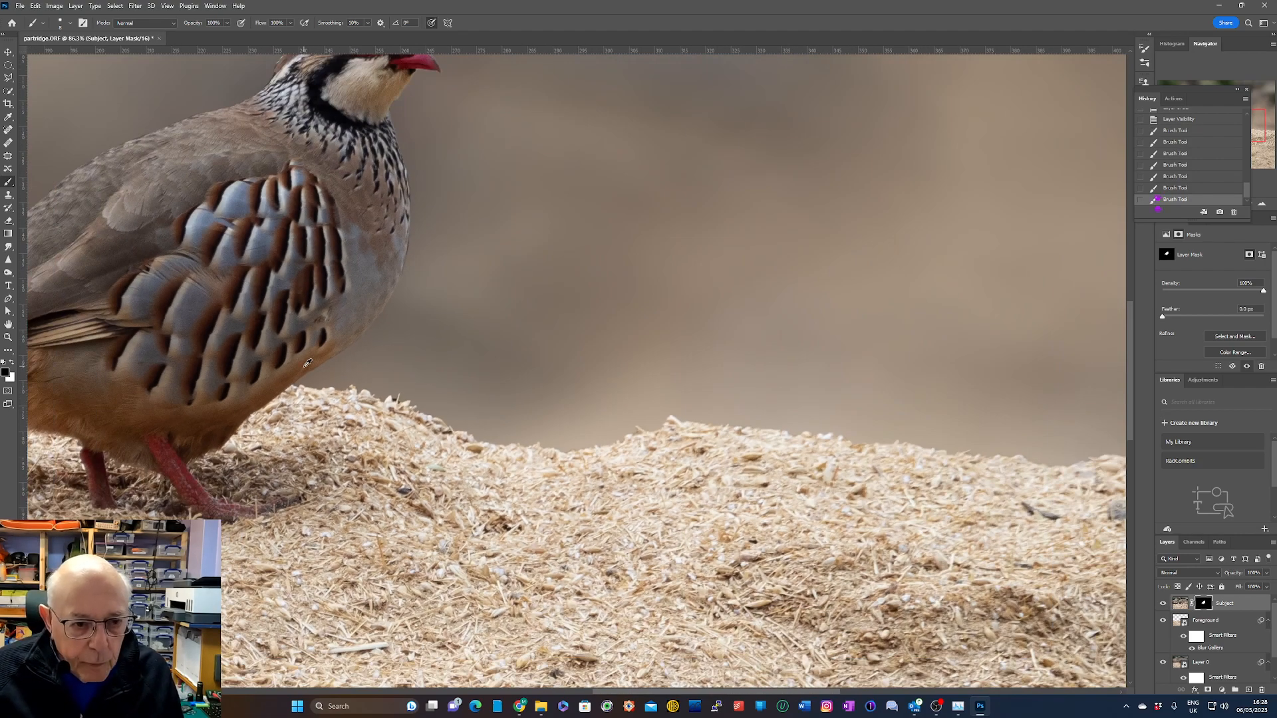
{"action": "scroll", "coordinate": [377, 243], "scroll_direction": "up", "scroll_amount": 2}
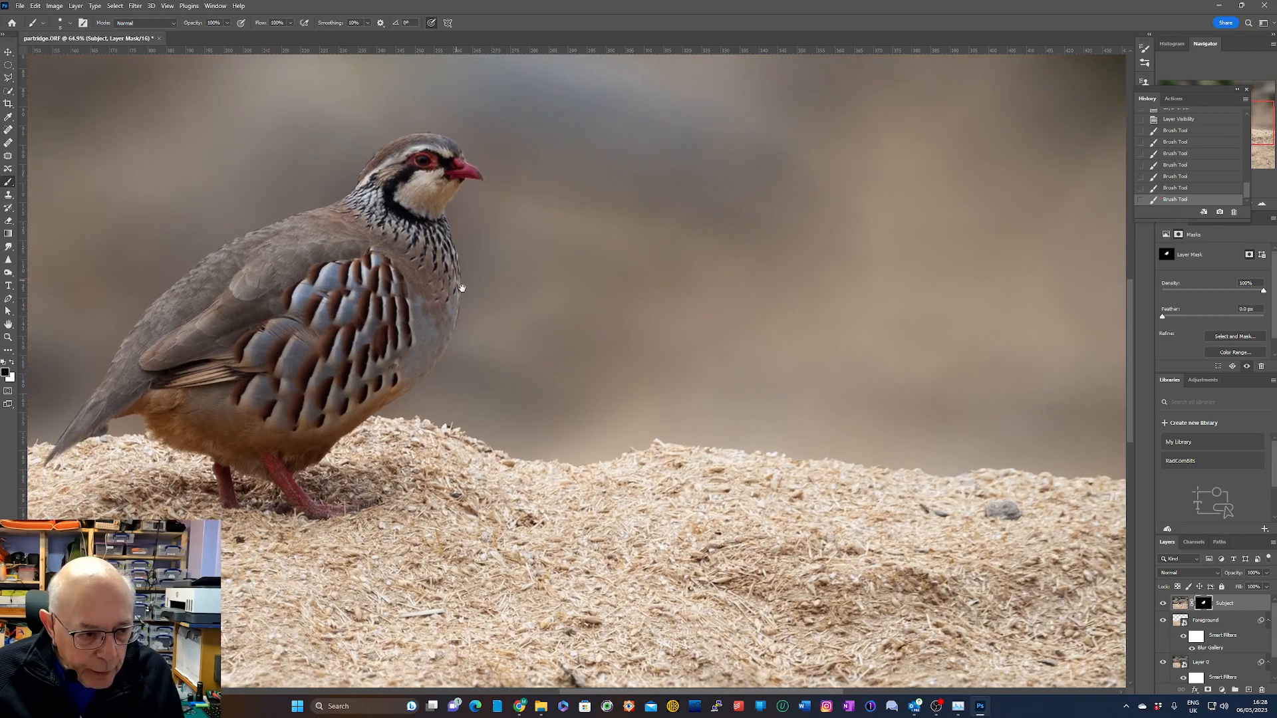
{"action": "scroll", "coordinate": [504, 325], "scroll_direction": "down", "scroll_amount": 2}
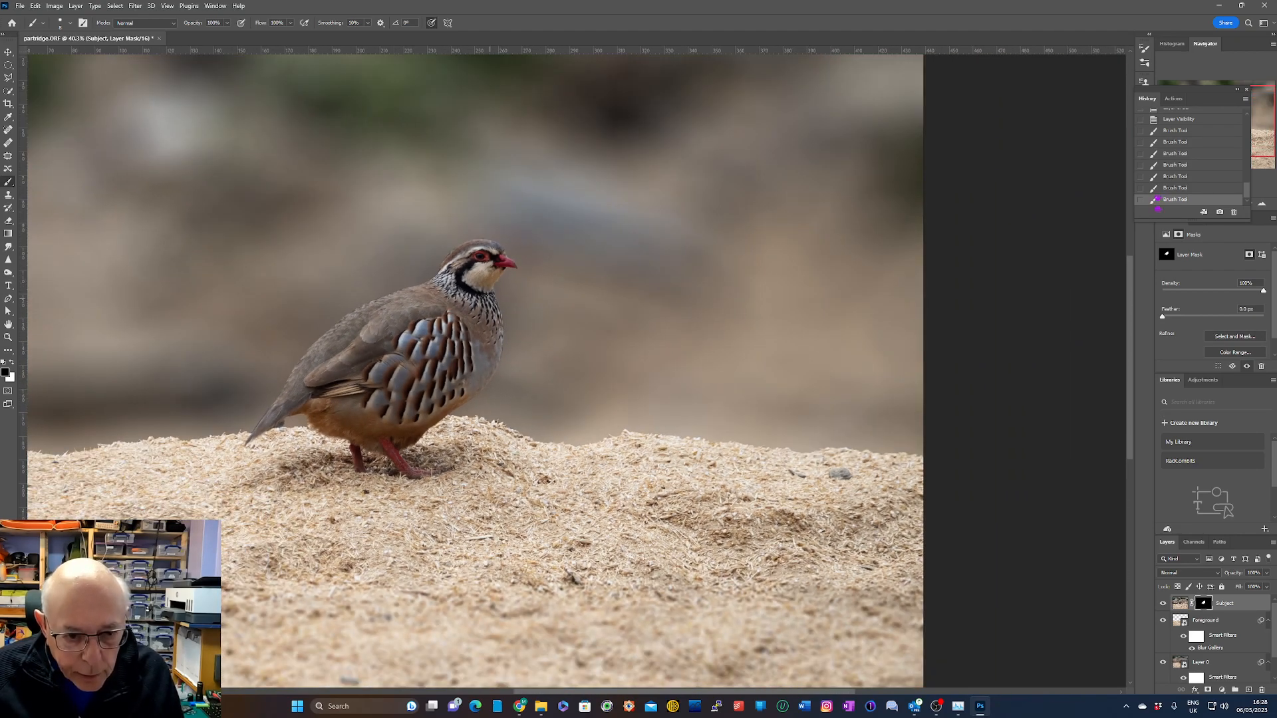
{"action": "scroll", "coordinate": [456, 198], "scroll_direction": "up", "scroll_amount": 7}
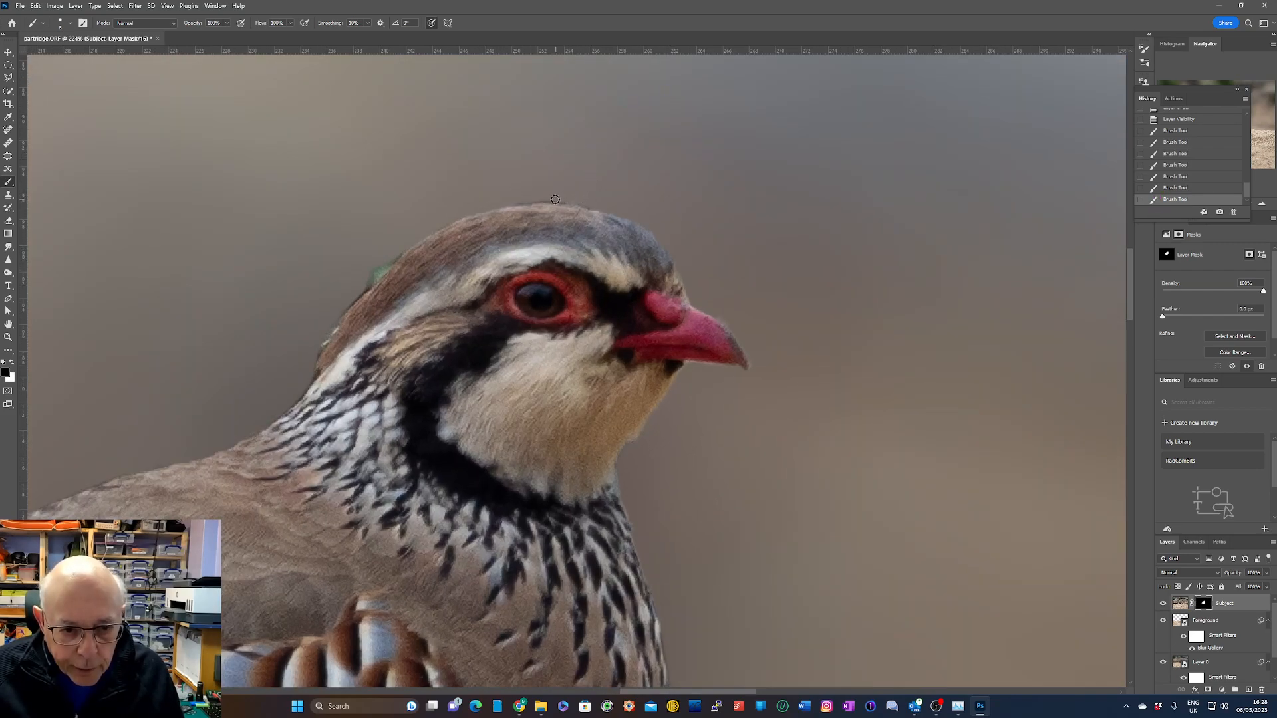
{"action": "left_click_drag", "start_coordinate": [523, 201], "coordinate": [561, 194]}
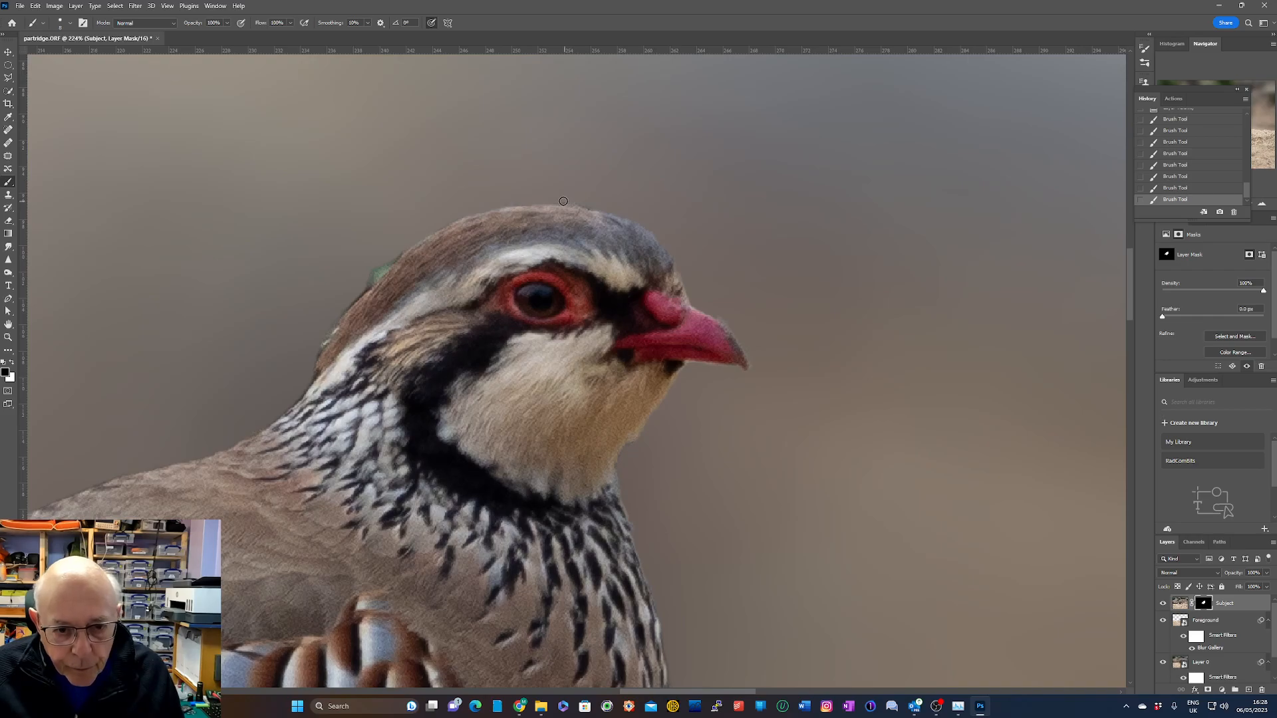
Brush black on the Subject mask around the crown and back of the head to remove the green fringe
{"action": "scroll", "coordinate": [605, 218], "scroll_direction": "up", "scroll_amount": 7}
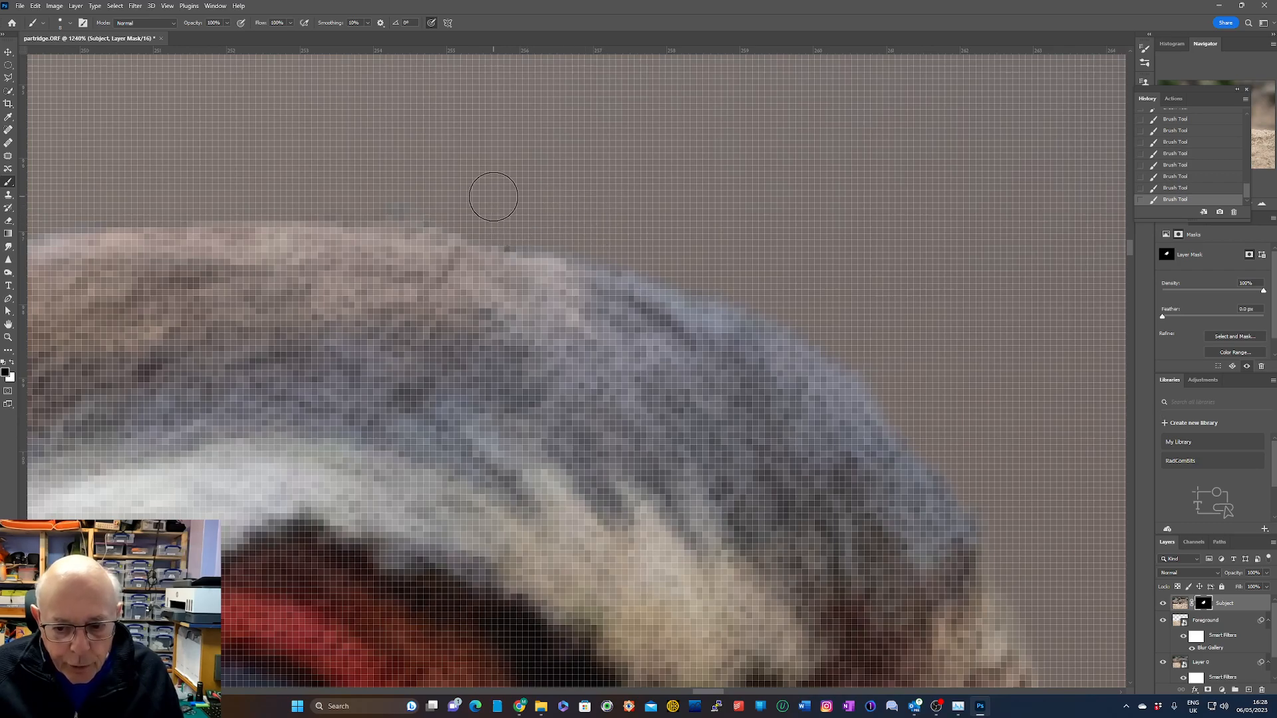
{"action": "mouse_move", "coordinate": [331, 185]}
{"action": "left_mouse_down"}
{"action": "mouse_move", "coordinate": [408, 213]}
{"action": "mouse_move", "coordinate": [464, 297]}
{"action": "left_mouse_up"}
{"action": "mouse_move", "coordinate": [167, 302]}
{"action": "left_mouse_down"}
{"action": "mouse_move", "coordinate": [382, 231]}
{"action": "mouse_move", "coordinate": [532, 119]}
{"action": "left_mouse_up"}
{"action": "mouse_move", "coordinate": [423, 189]}
{"action": "left_mouse_down"}
{"action": "mouse_move", "coordinate": [351, 248]}
{"action": "mouse_move", "coordinate": [239, 287]}
{"action": "mouse_move", "coordinate": [226, 377]}
{"action": "mouse_move", "coordinate": [197, 399]}
{"action": "mouse_move", "coordinate": [234, 391]}
{"action": "mouse_move", "coordinate": [210, 385]}
{"action": "left_mouse_up"}
{"action": "mouse_move", "coordinate": [181, 470]}
{"action": "left_mouse_down"}
{"action": "mouse_move", "coordinate": [431, 240]}
{"action": "mouse_move", "coordinate": [387, 208]}
{"action": "mouse_move", "coordinate": [438, 156]}
{"action": "mouse_move", "coordinate": [464, 83]}
{"action": "mouse_move", "coordinate": [263, 273]}
{"action": "left_mouse_up"}
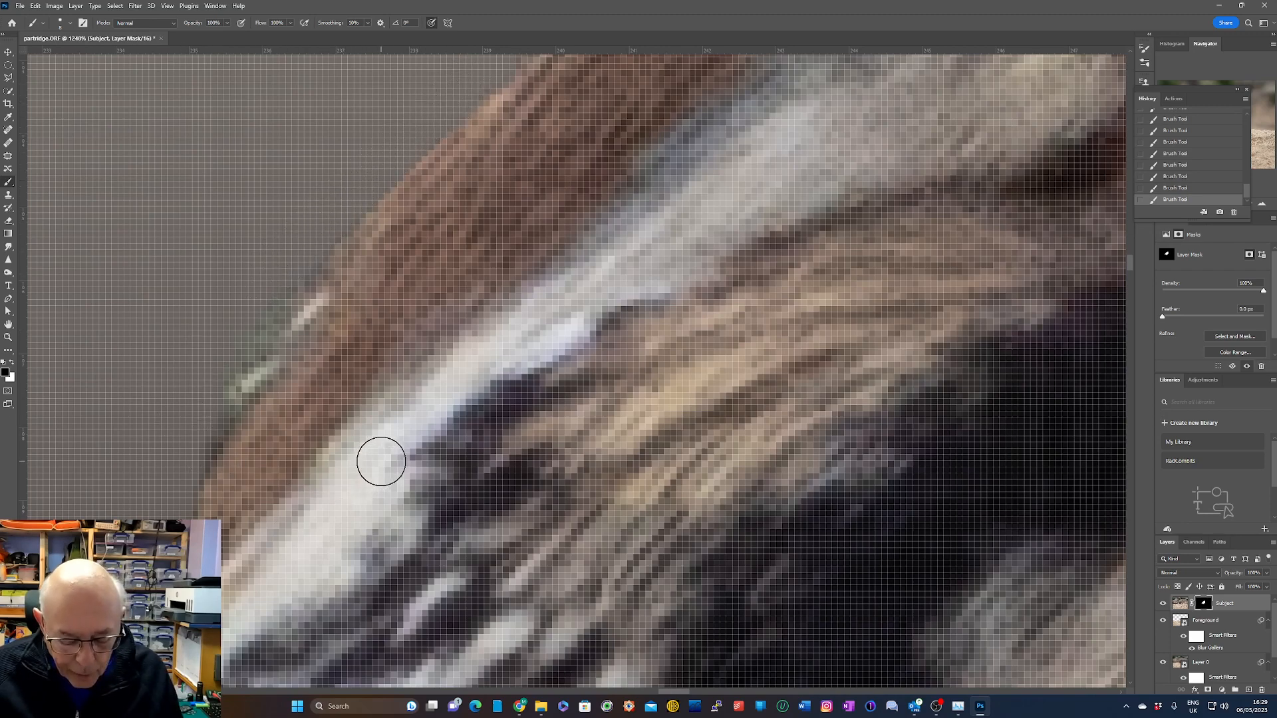
{"action": "scroll", "coordinate": [381, 461], "scroll_direction": "down", "scroll_amount": 6}
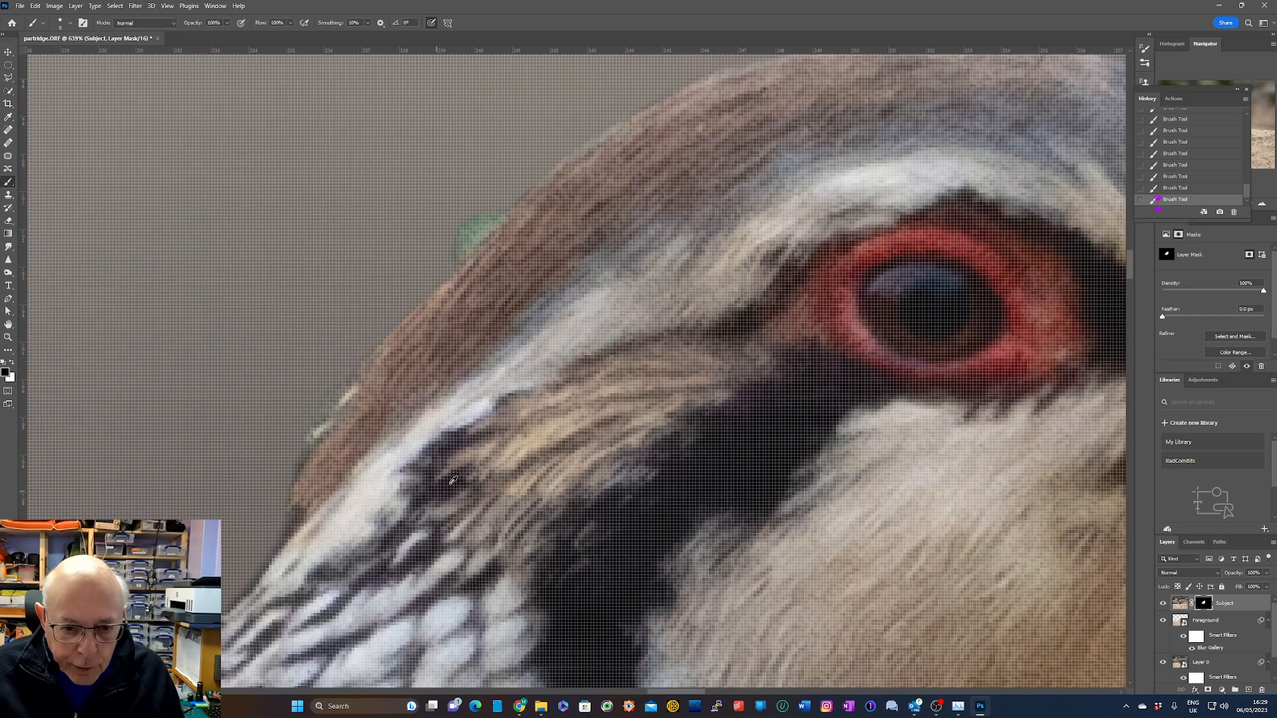
{"action": "scroll", "coordinate": [500, 482], "scroll_direction": "down", "scroll_amount": 1}
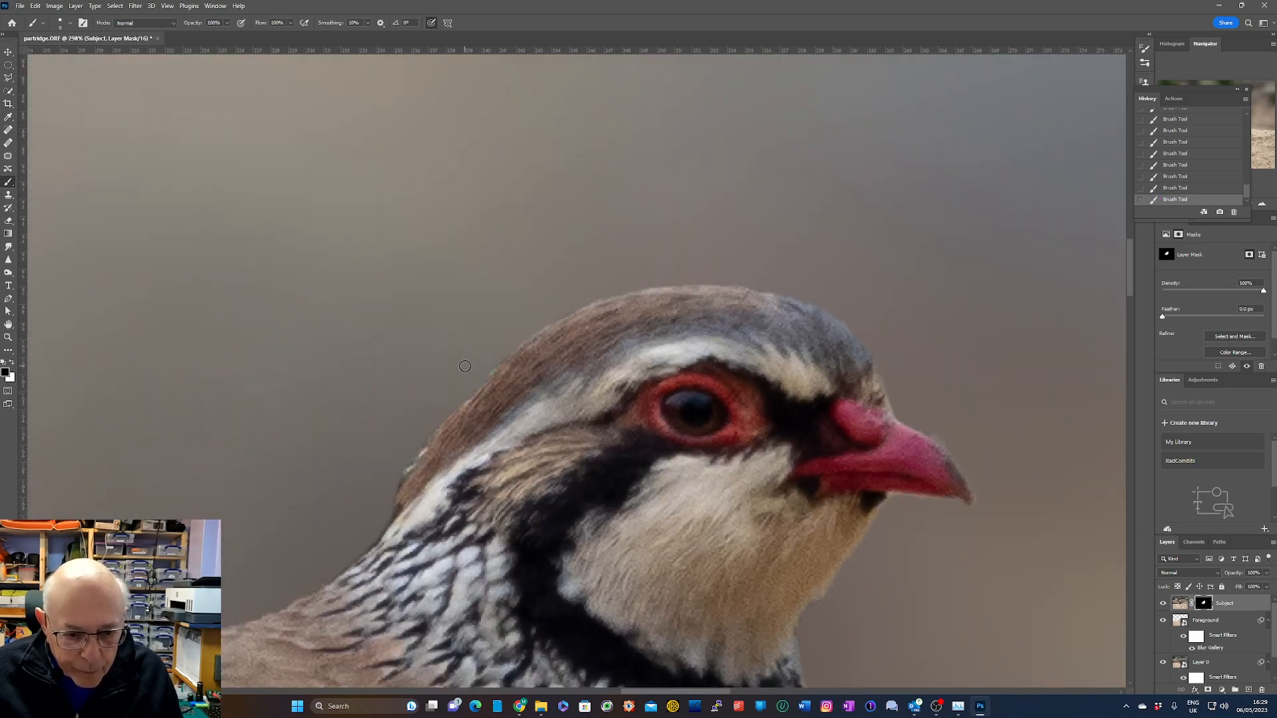
Examine the full composite and the transitions between the sharp bird, the ground and the blurred background
{"action": "scroll", "coordinate": [622, 493], "scroll_direction": "down", "scroll_amount": 3}
{"action": "scroll", "coordinate": [698, 509], "scroll_direction": "down", "scroll_amount": 4}
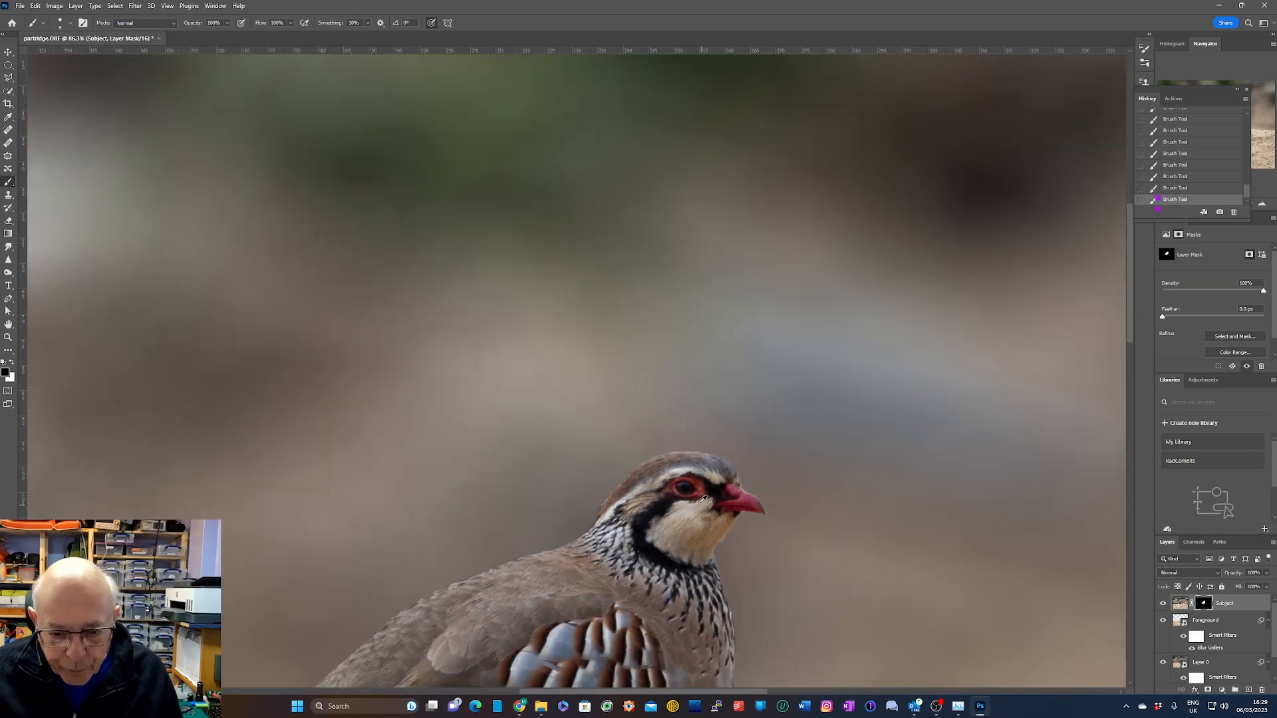
{"action": "scroll", "coordinate": [692, 528], "scroll_direction": "down", "scroll_amount": 2}
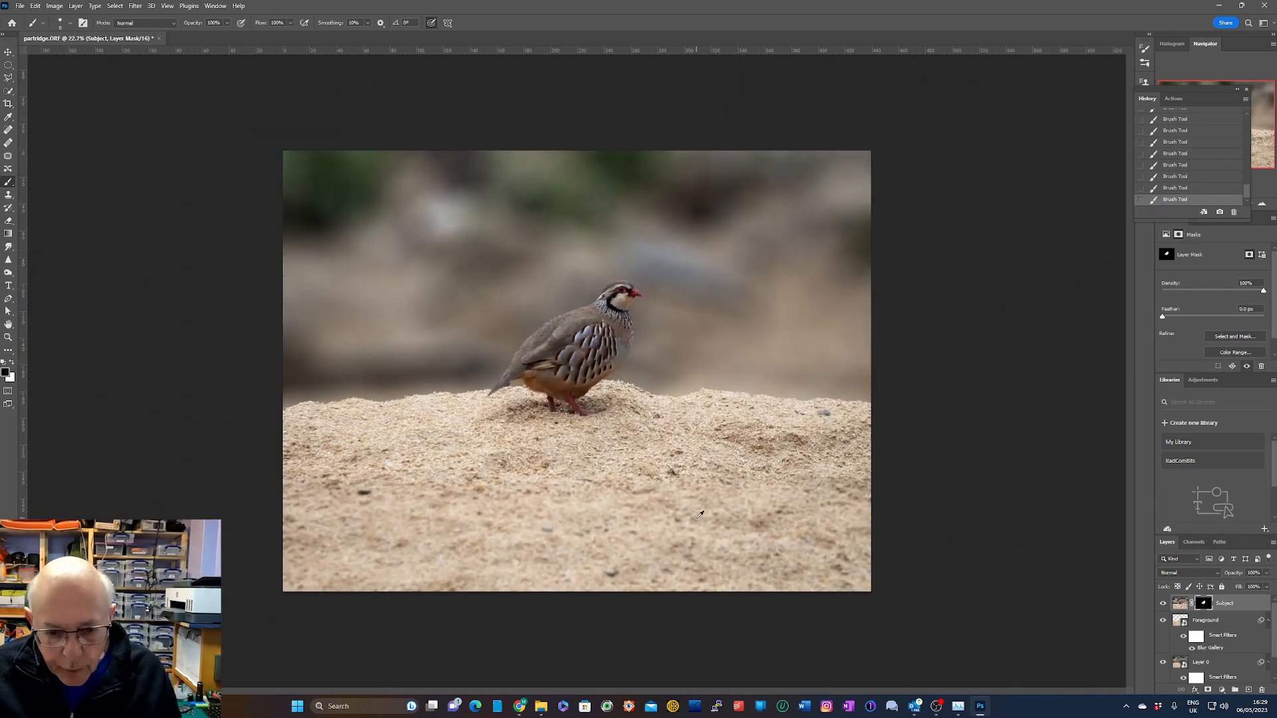
{"action": "scroll", "coordinate": [828, 428], "scroll_direction": "up", "scroll_amount": 2}
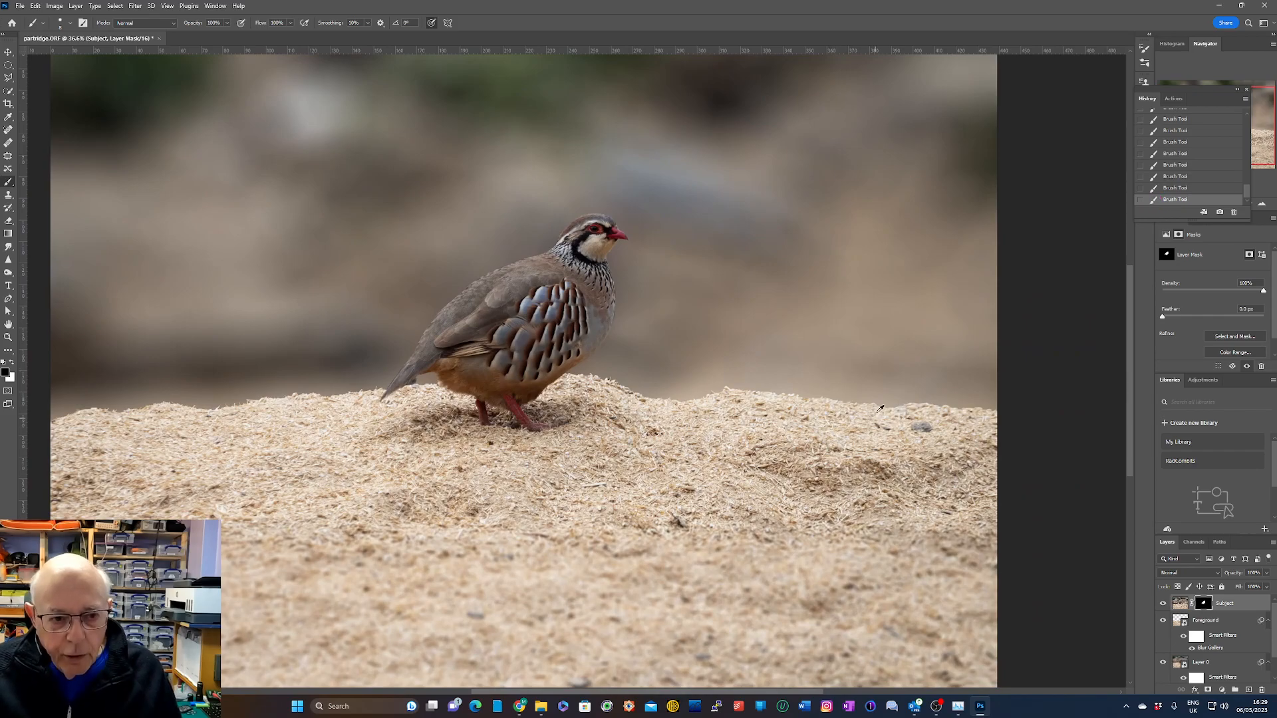
{"action": "scroll", "coordinate": [879, 408], "scroll_direction": "down", "scroll_amount": 1}
{"action": "scroll", "coordinate": [876, 476], "scroll_direction": "up", "scroll_amount": 2}
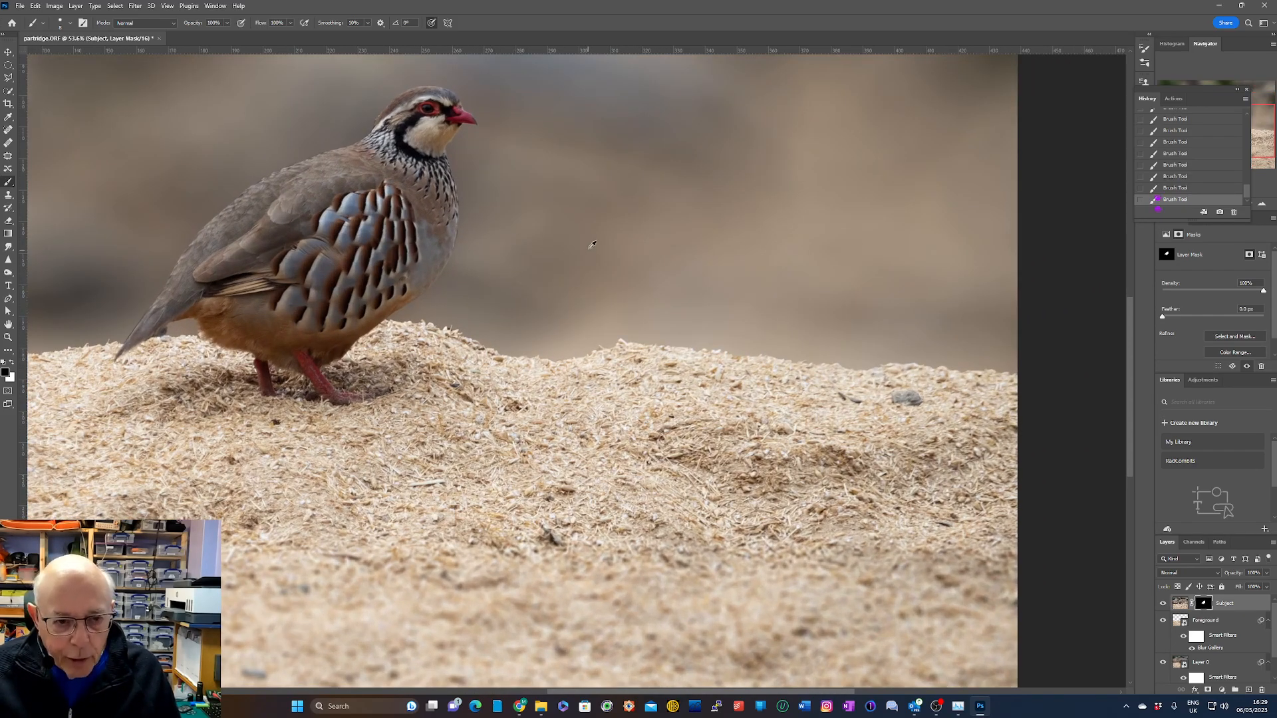
{"action": "scroll", "coordinate": [672, 280], "scroll_direction": "down", "scroll_amount": 4}
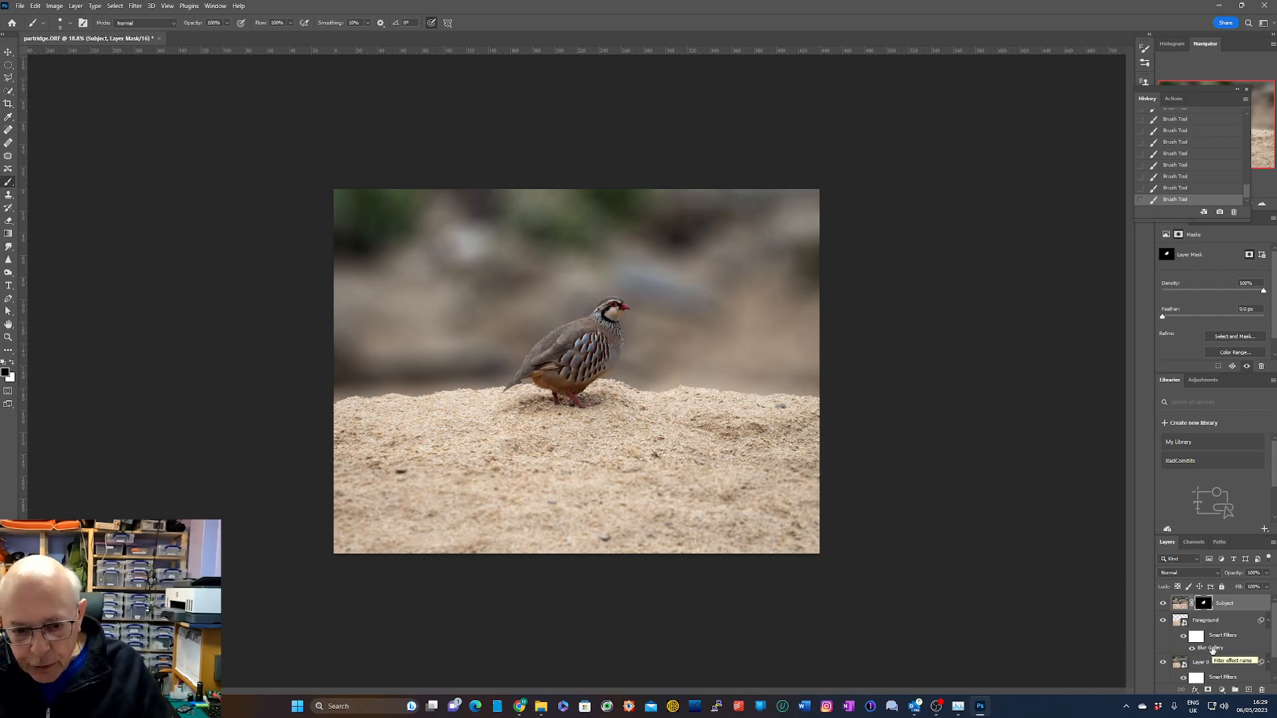
{"action": "scroll", "coordinate": [1275, 644], "scroll_direction": "down", "scroll_amount": 2}
{"action": "scroll", "coordinate": [1216, 638], "scroll_direction": "up", "scroll_amount": 2}
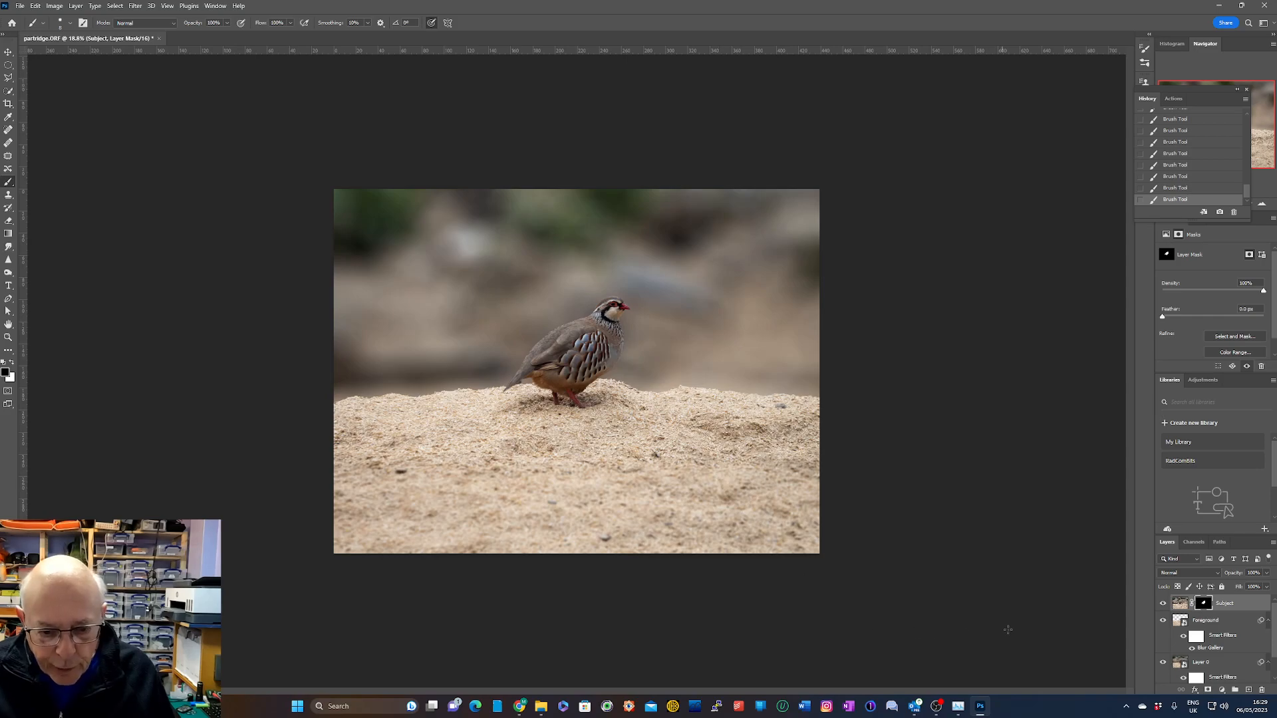
Stamp all visible layers into a new merged layer above the Subject layer
{"action": "left_click", "coordinate": [1229, 603]}
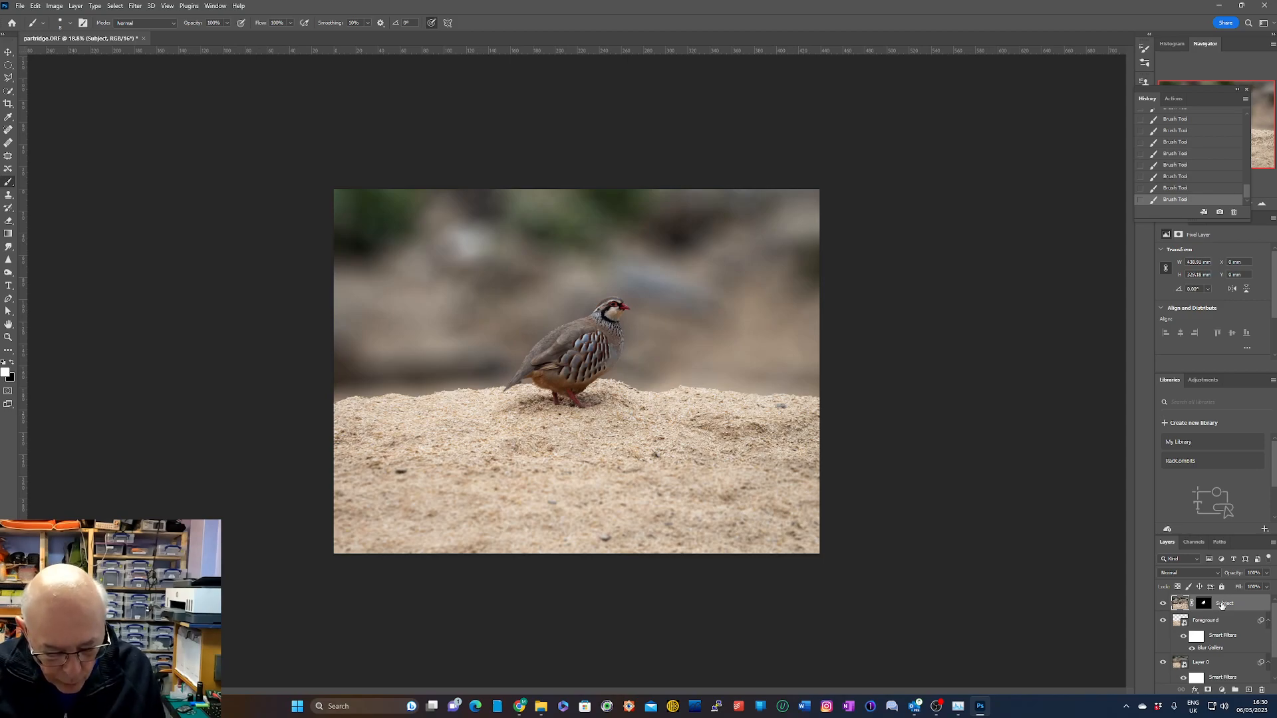
{"action": "key", "text": "ctrl+shift+alt+e"}
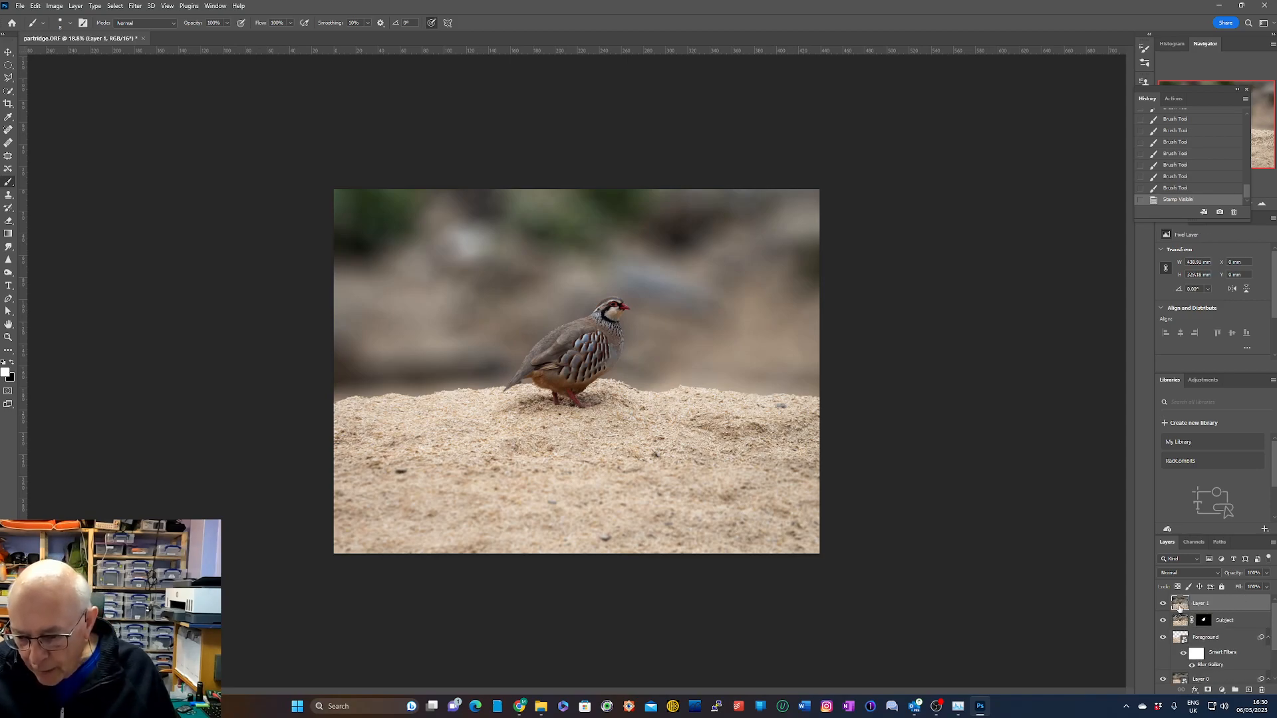
Hide the Subject, Foreground and Layer 0 layers, and make the Original layer visible beneath the merged layer
{"action": "left_click", "coordinate": [1163, 620]}
{"action": "left_click", "coordinate": [1163, 637]}
{"action": "scroll", "coordinate": [1165, 637], "scroll_direction": "down", "scroll_amount": 3}
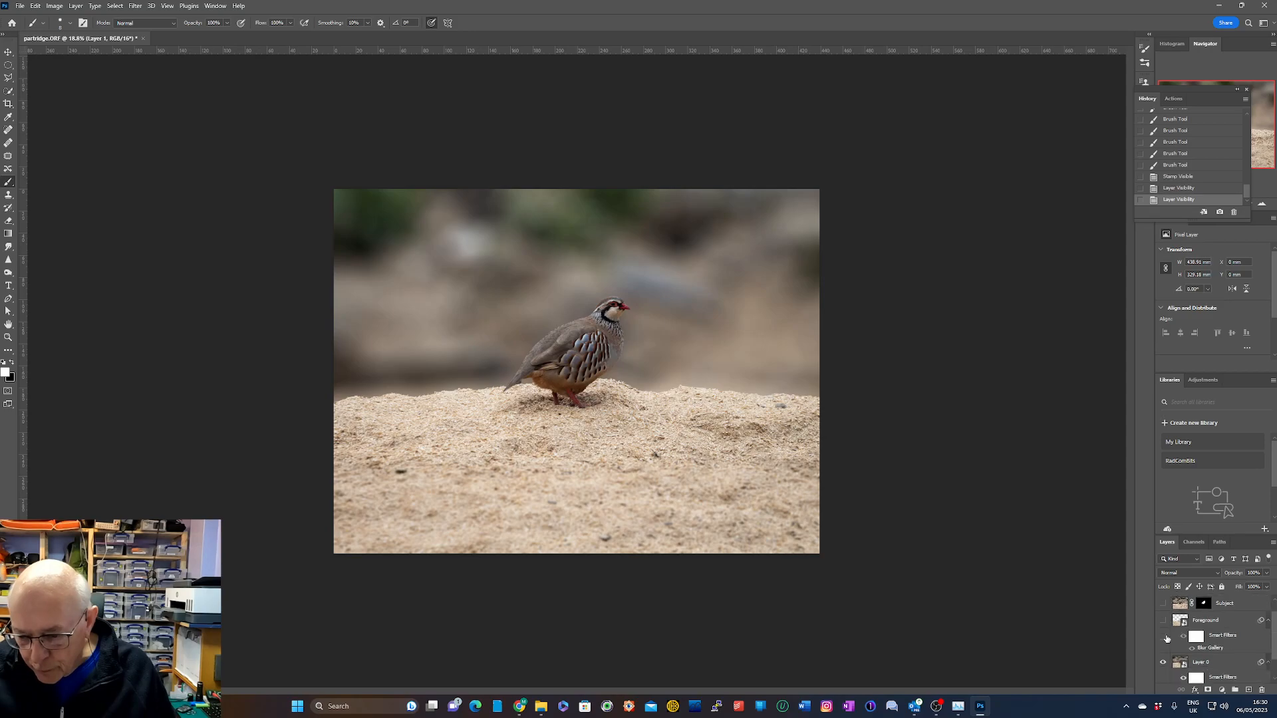
{"action": "left_click", "coordinate": [1164, 635]}
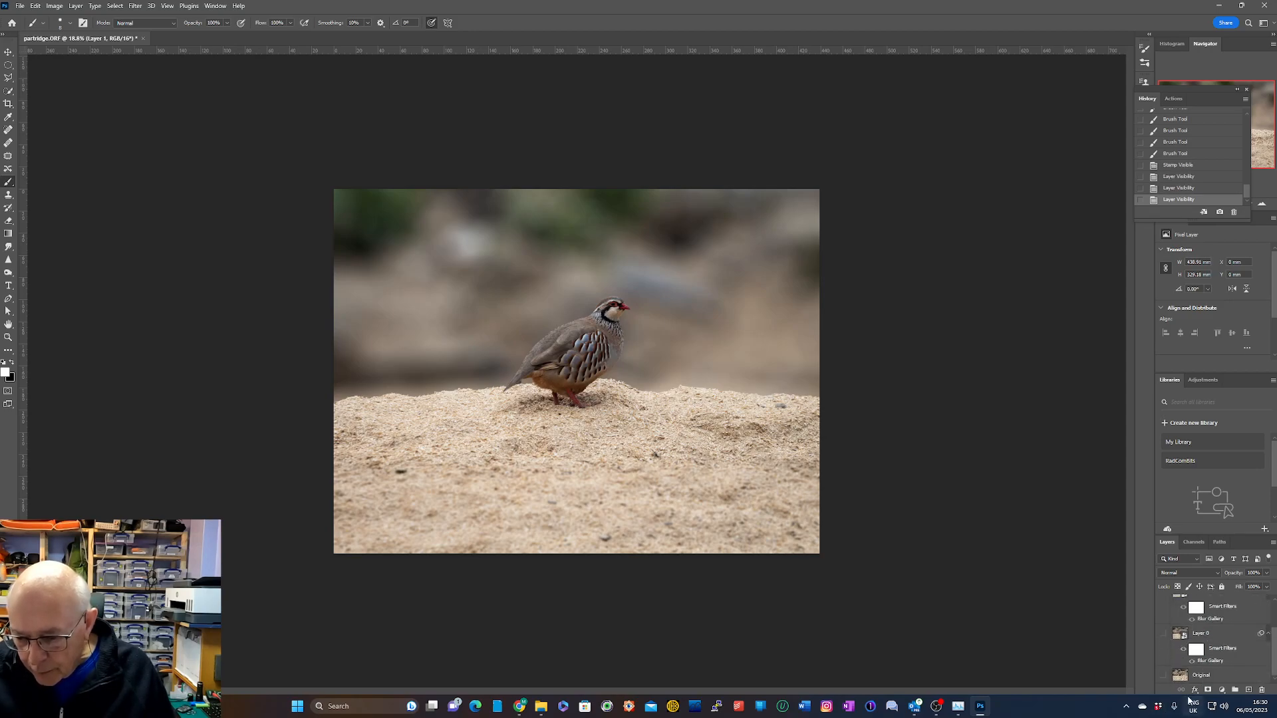
{"action": "left_click", "coordinate": [1164, 677]}
{"action": "scroll", "coordinate": [1275, 661], "scroll_direction": "up", "scroll_amount": 5}
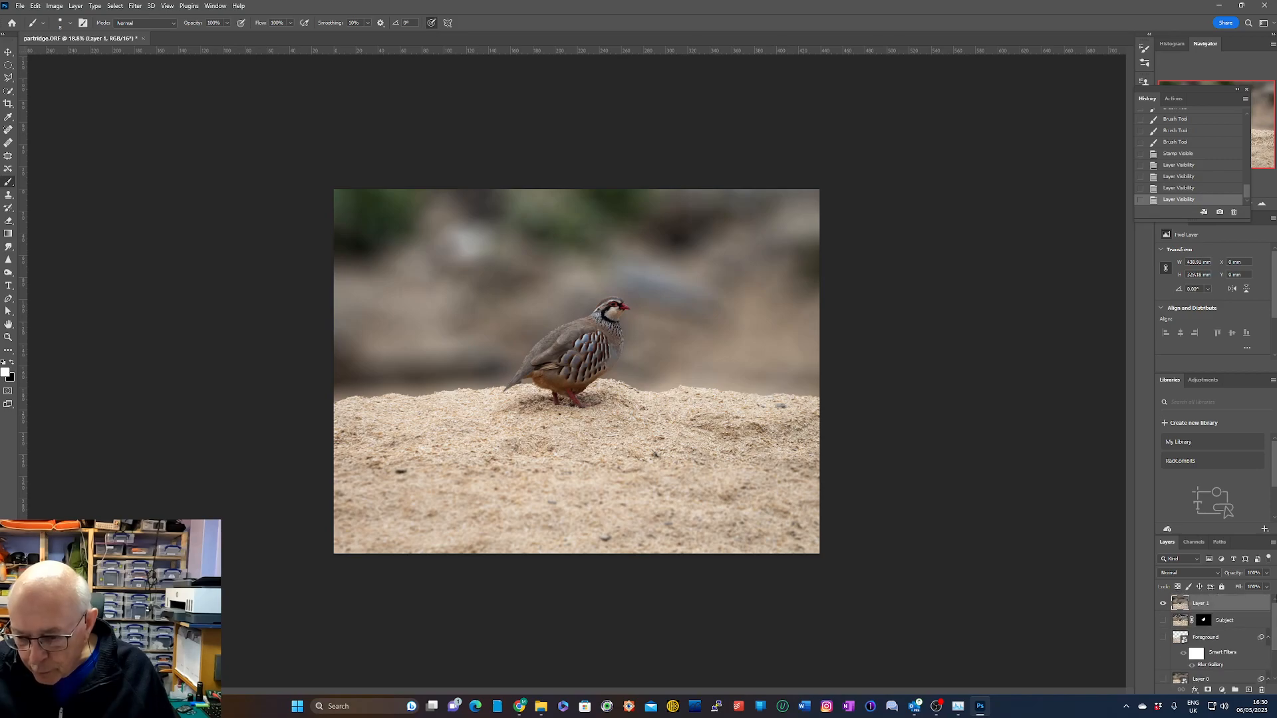
Compare the merged composite with the original photo by repeatedly hiding and showing the merged layer
{"action": "left_click", "coordinate": [1164, 603]}
{"action": "left_click", "coordinate": [1165, 604]}
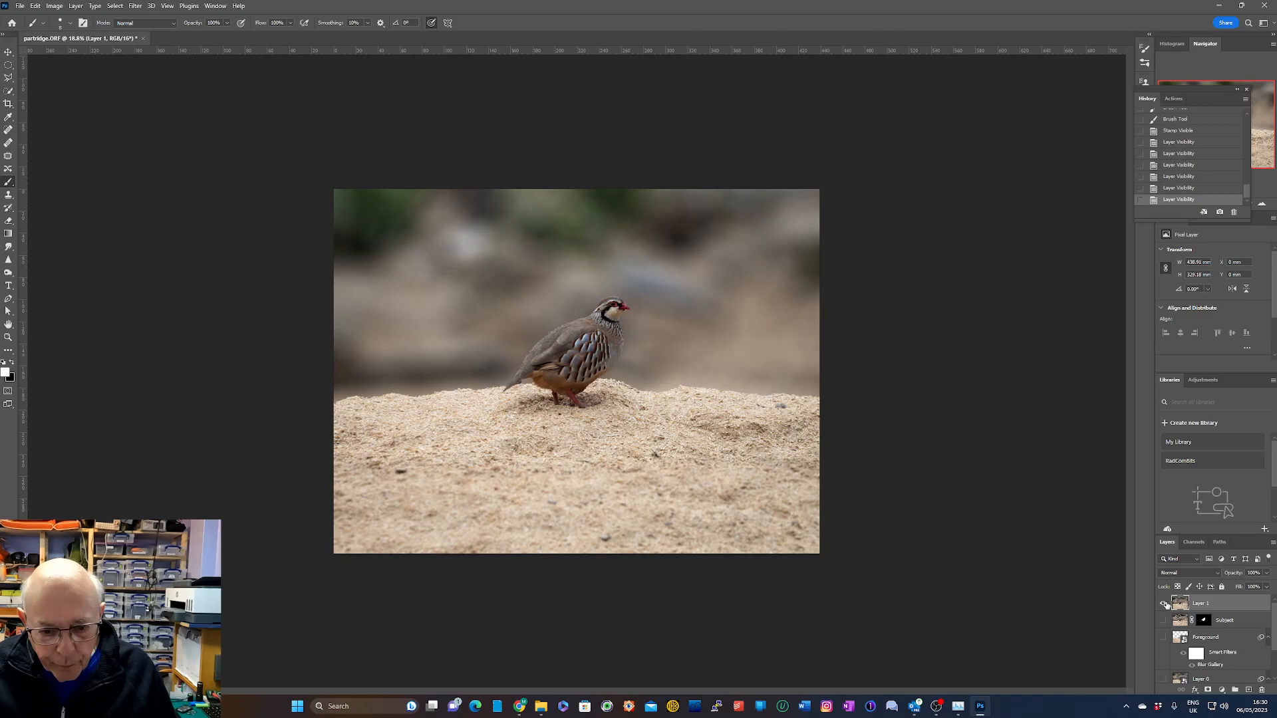
{"action": "left_click", "coordinate": [1165, 603]}
{"action": "left_click", "coordinate": [1165, 603]}
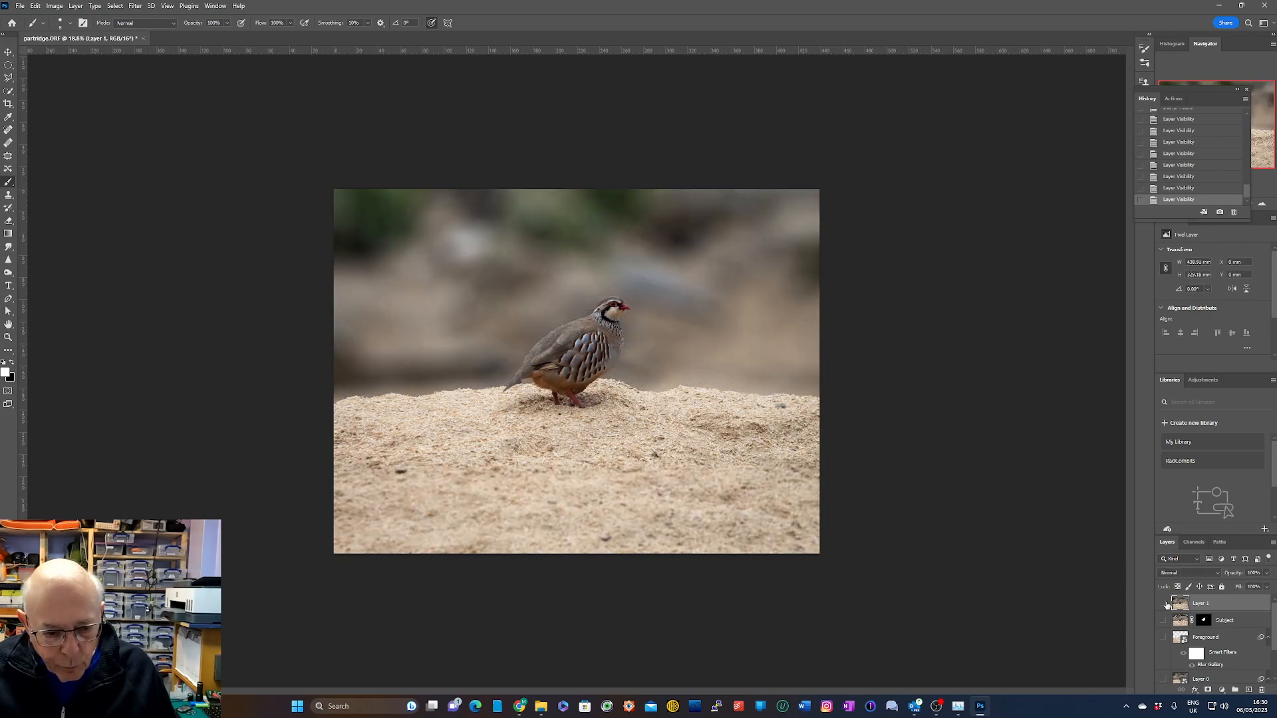
{"action": "left_click", "coordinate": [1165, 604]}
{"action": "left_click", "coordinate": [1165, 604]}
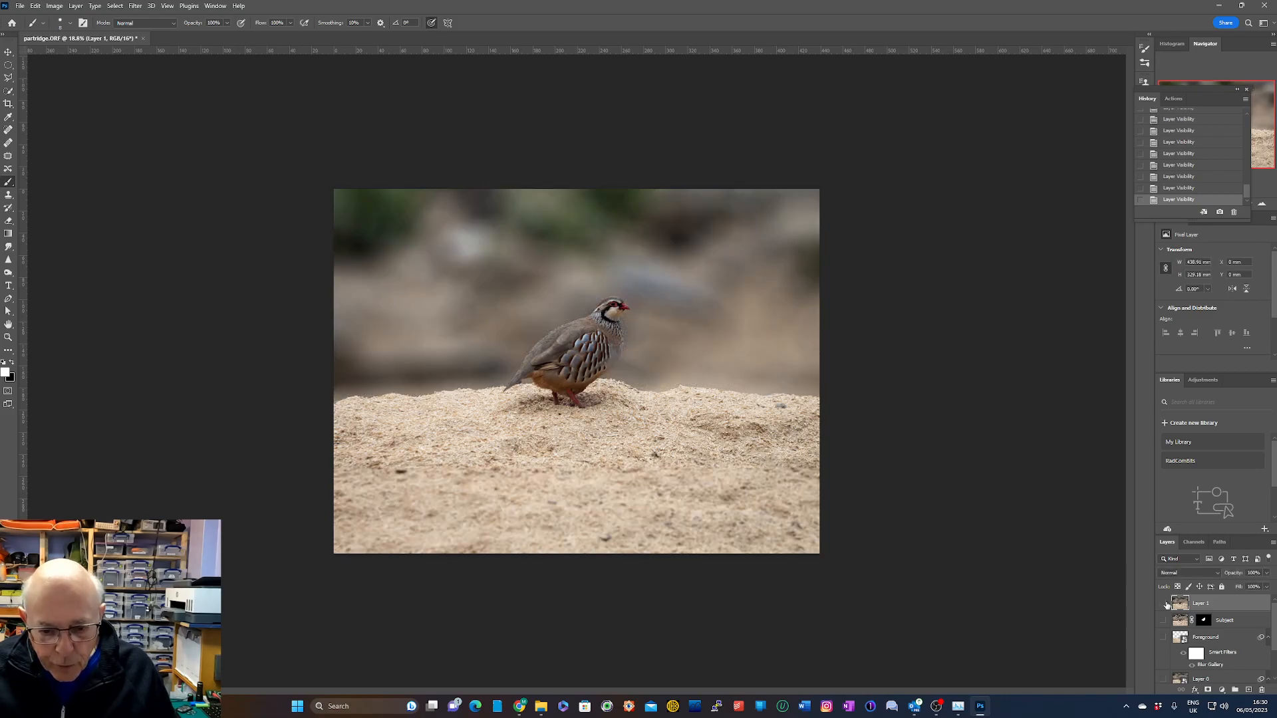
{"action": "left_click", "coordinate": [1165, 604]}
{"action": "left_click", "coordinate": [1165, 604]}
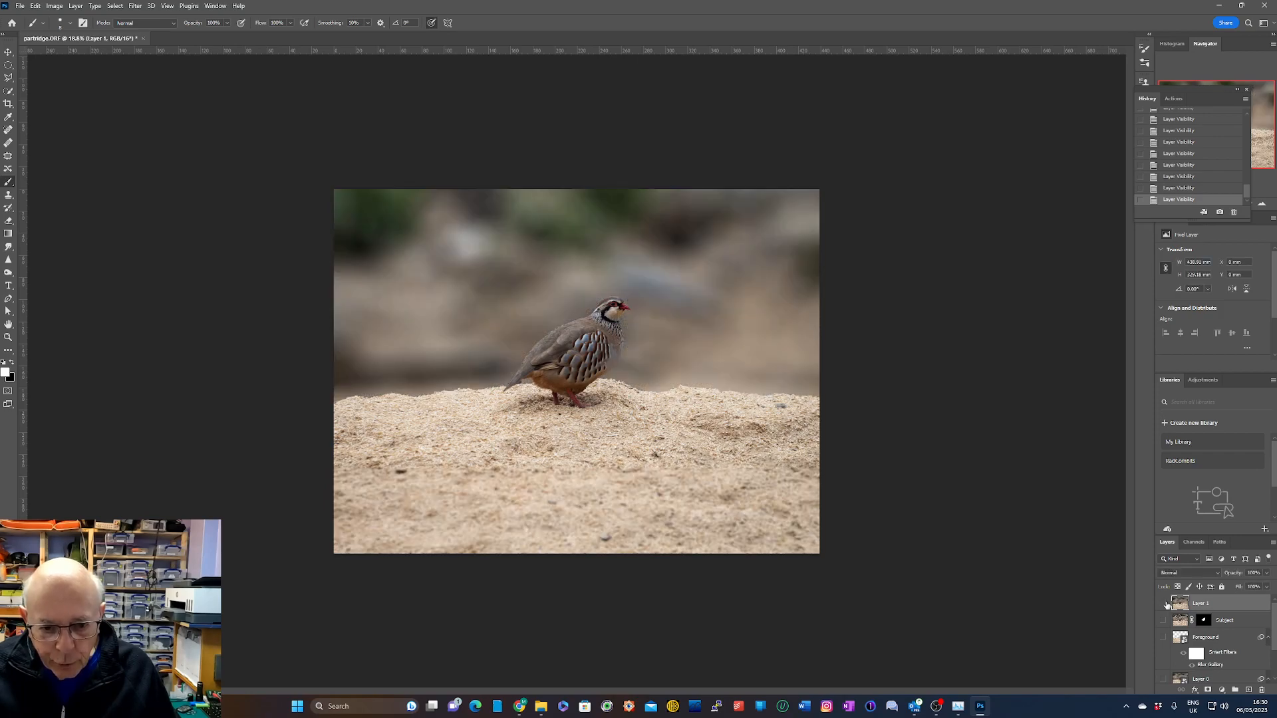
{"action": "left_click", "coordinate": [1165, 604]}
{"action": "left_click", "coordinate": [1165, 604]}
{"action": "left_click", "coordinate": [1164, 604]}
{"action": "left_click", "coordinate": [1164, 604]}
{"action": "scroll", "coordinate": [1248, 659], "scroll_direction": "down", "scroll_amount": 2}
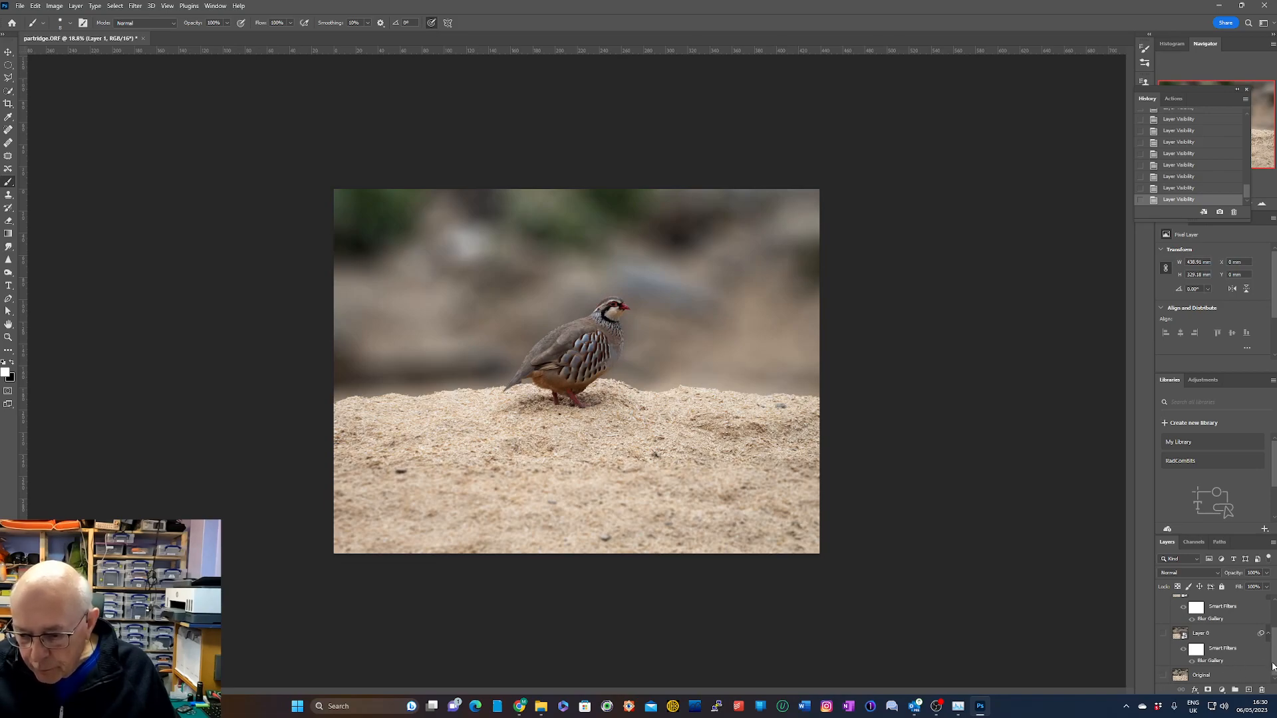
Select the dark eyeball of the partridge inside its red ring on the merged layer with the Polygonal Lasso
{"action": "scroll", "coordinate": [1274, 665], "scroll_direction": "up", "scroll_amount": 2}
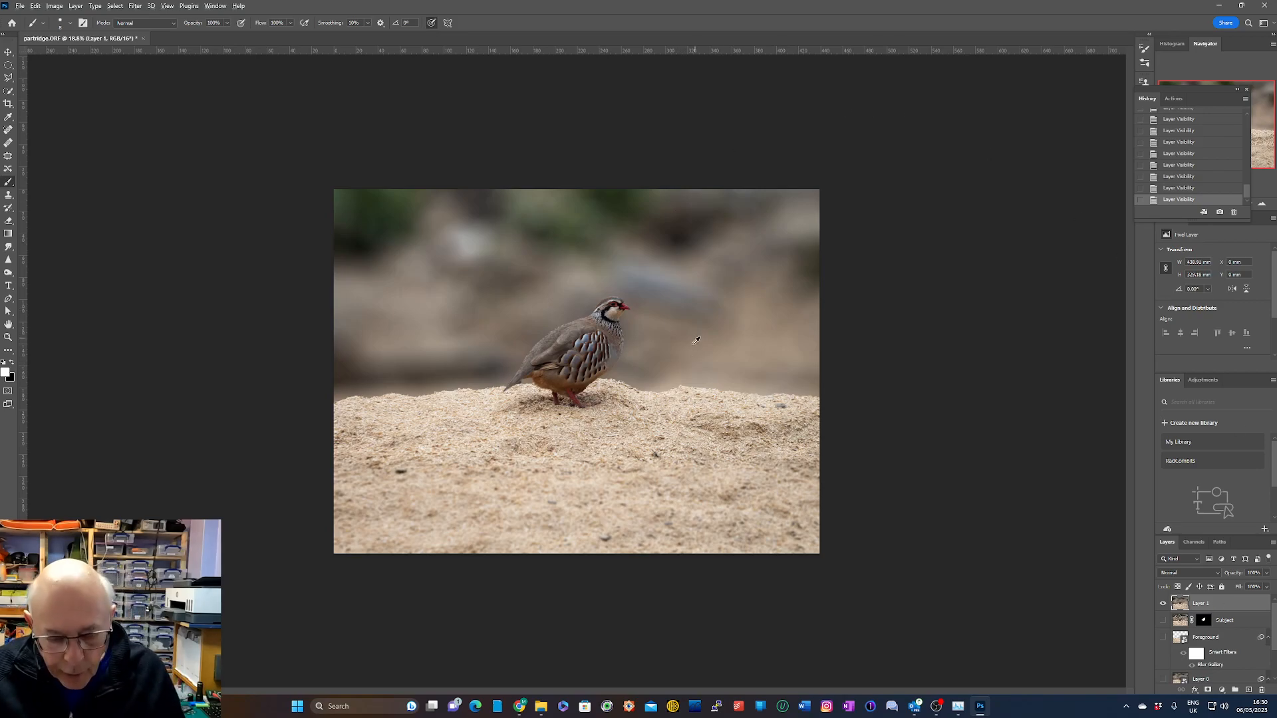
{"action": "scroll", "coordinate": [693, 337], "scroll_direction": "up", "scroll_amount": 10}
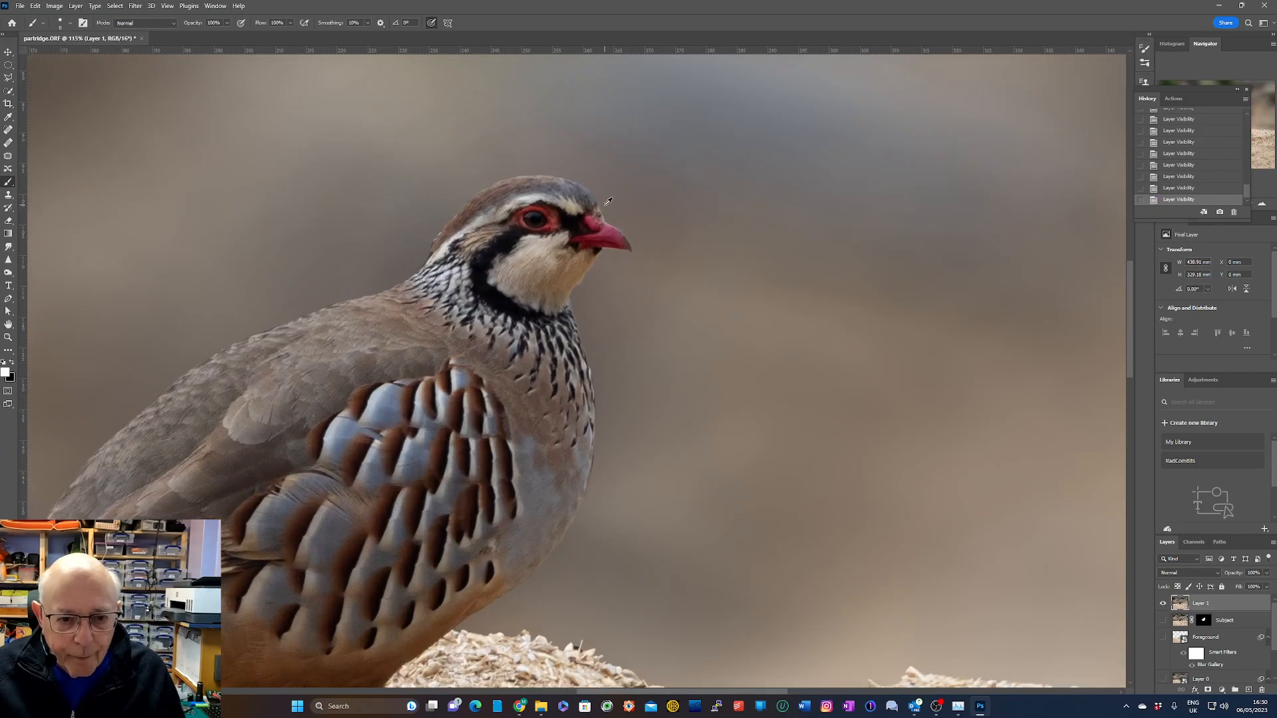
{"action": "scroll", "coordinate": [609, 201], "scroll_direction": "up", "scroll_amount": 8}
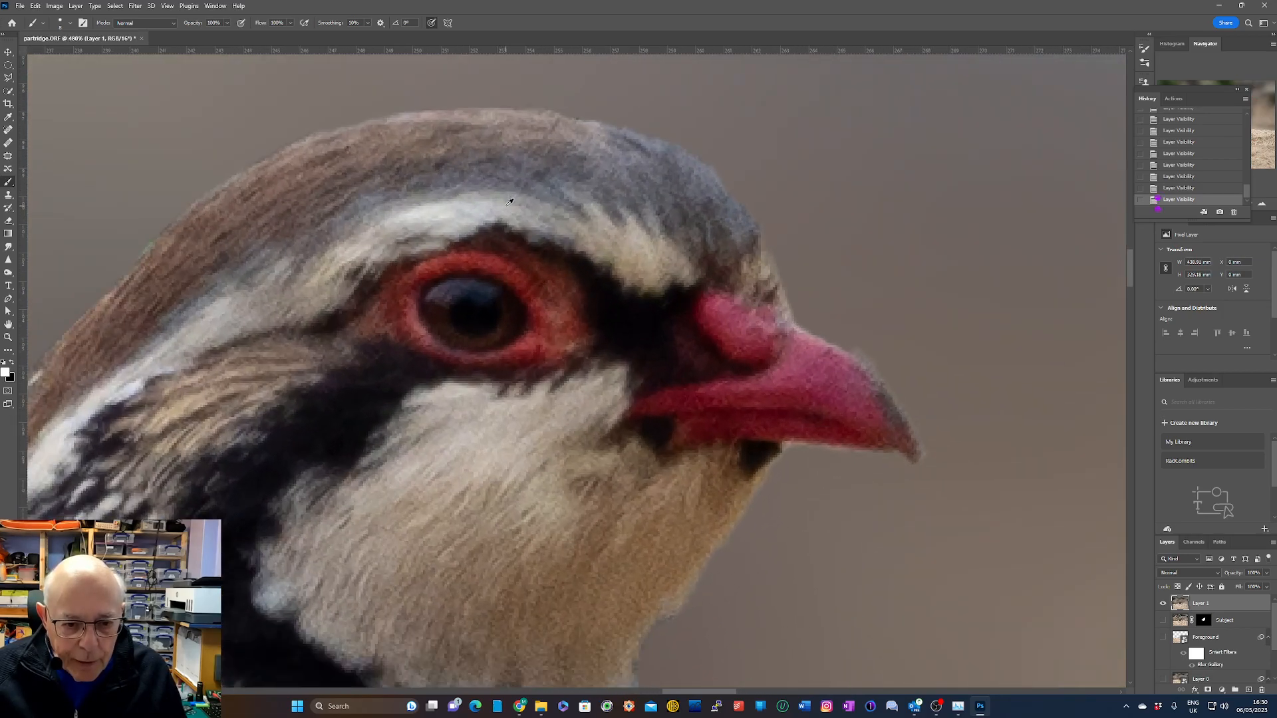
{"action": "scroll", "coordinate": [525, 260], "scroll_direction": "up", "scroll_amount": 2}
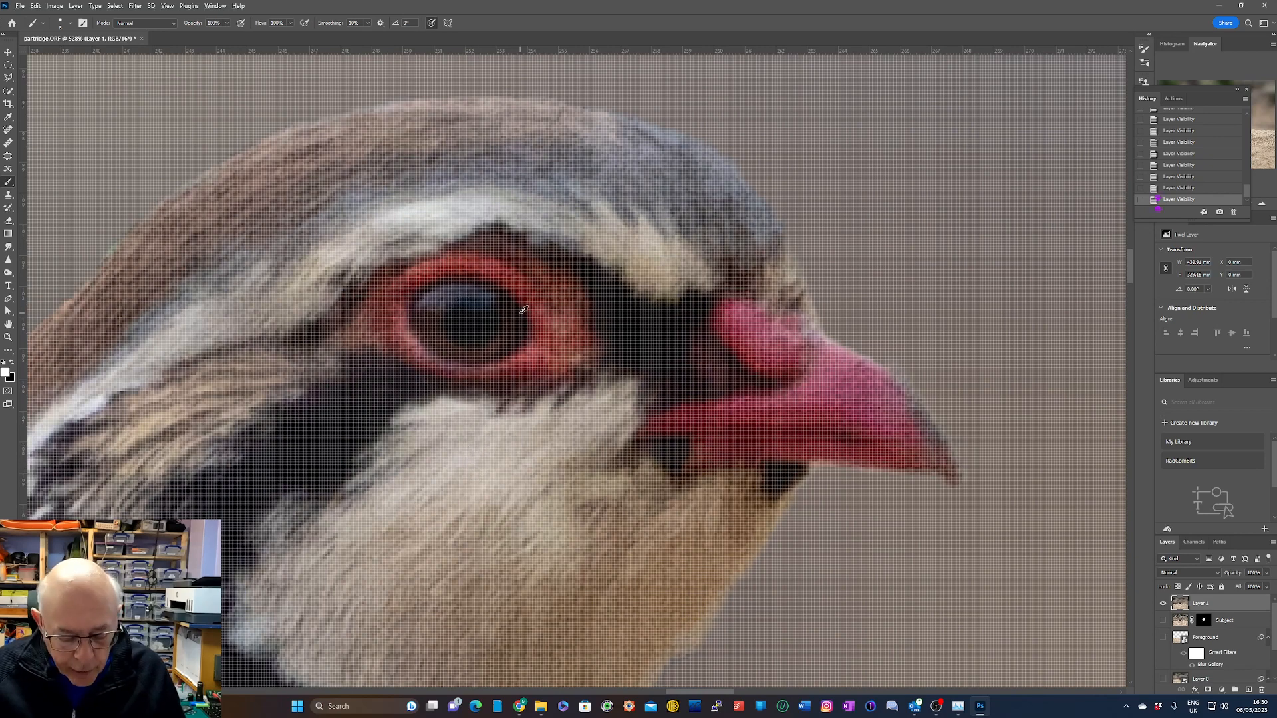
{"action": "scroll", "coordinate": [524, 309], "scroll_direction": "up", "scroll_amount": 1}
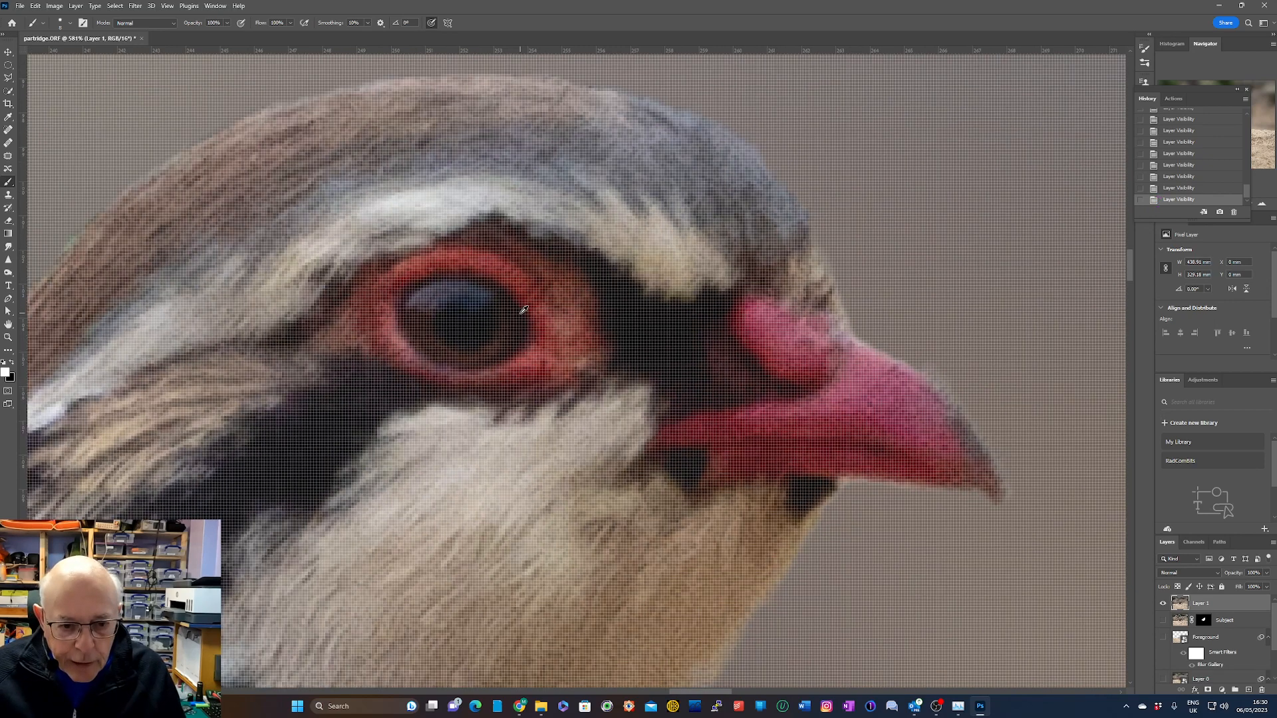
{"action": "left_click", "coordinate": [13, 78]}
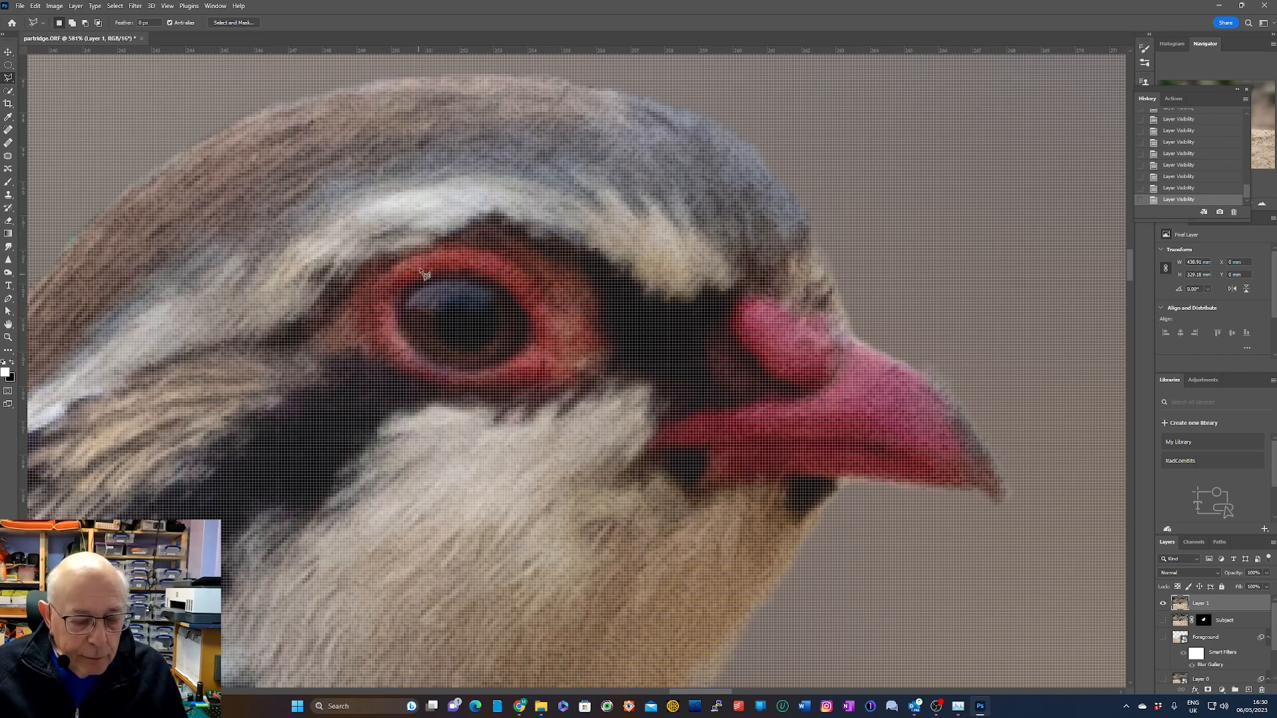
{"action": "mouse_move", "coordinate": [459, 274]}
{"action": "left_mouse_down"}
{"action": "mouse_move", "coordinate": [398, 303]}
{"action": "mouse_move", "coordinate": [401, 331]}
{"action": "mouse_move", "coordinate": [420, 358]}
{"action": "mouse_move", "coordinate": [466, 373]}
{"action": "mouse_move", "coordinate": [519, 352]}
{"action": "mouse_move", "coordinate": [527, 328]}
{"action": "mouse_move", "coordinate": [466, 280]}
{"action": "left_mouse_up"}
{"action": "left_click", "coordinate": [464, 278]}
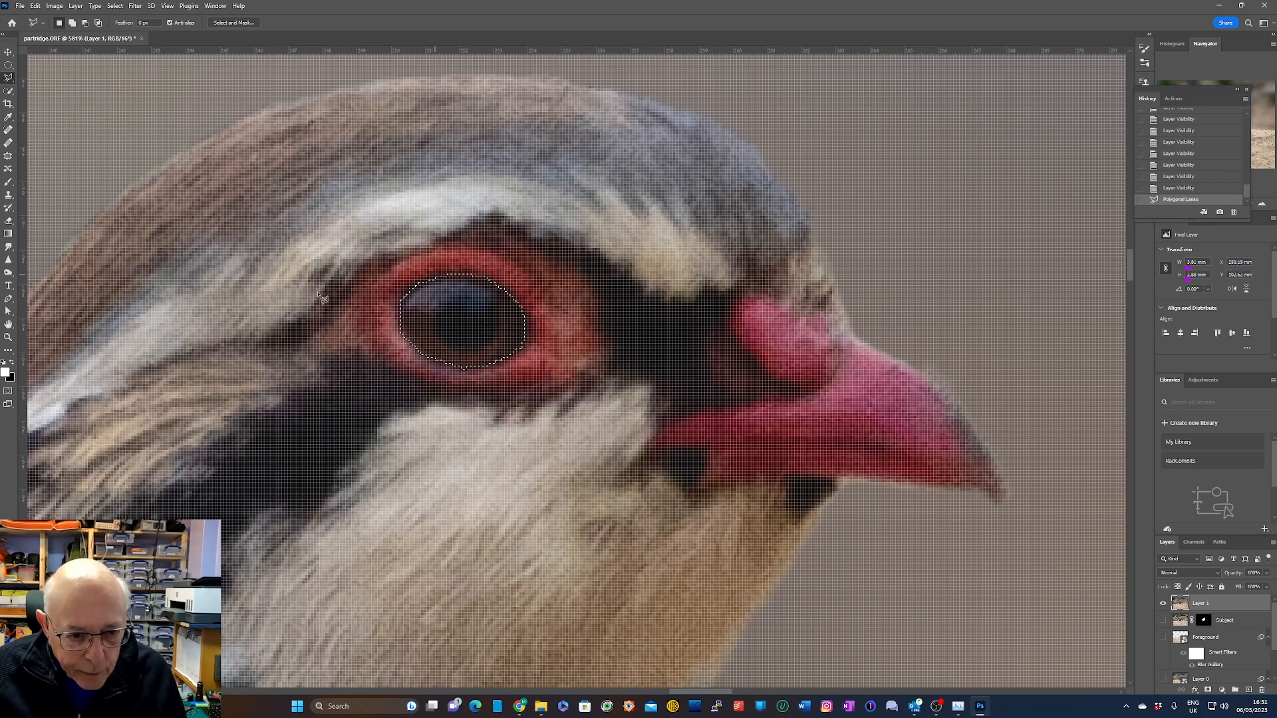
Add a Levels adjustment layer limited to the selected eye, lower its white input level and set the midtones to 0.42
{"action": "left_click", "coordinate": [1221, 691]}
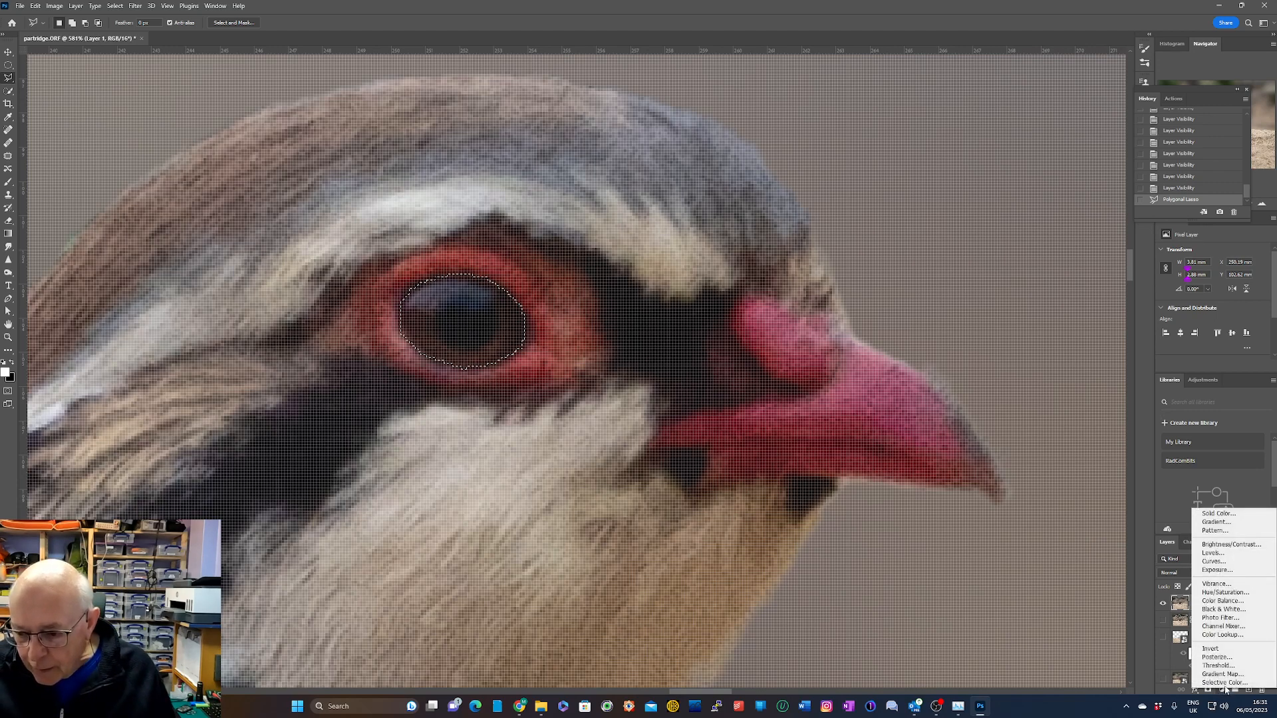
{"action": "left_click", "coordinate": [1212, 552]}
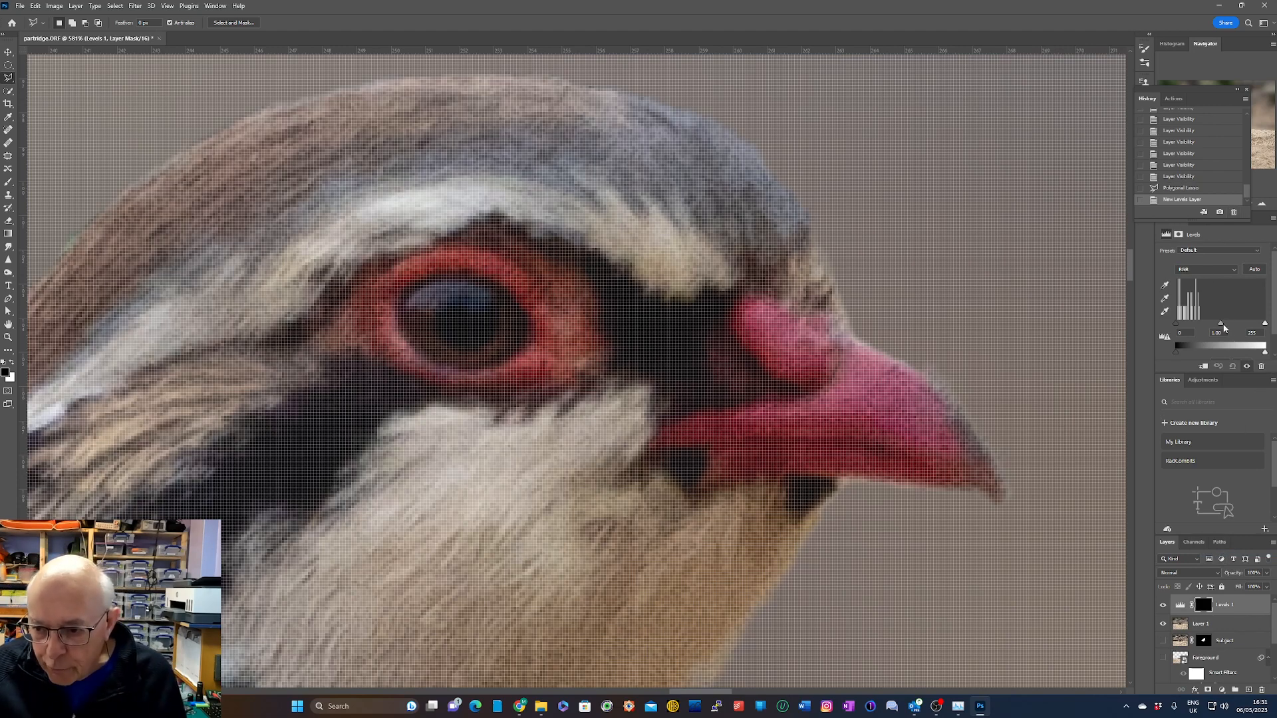
{"action": "mouse_move", "coordinate": [1220, 324]}
{"action": "left_mouse_down"}
{"action": "mouse_move", "coordinate": [1195, 321]}
{"action": "mouse_move", "coordinate": [1258, 324]}
{"action": "mouse_move", "coordinate": [1215, 320]}
{"action": "left_mouse_up"}
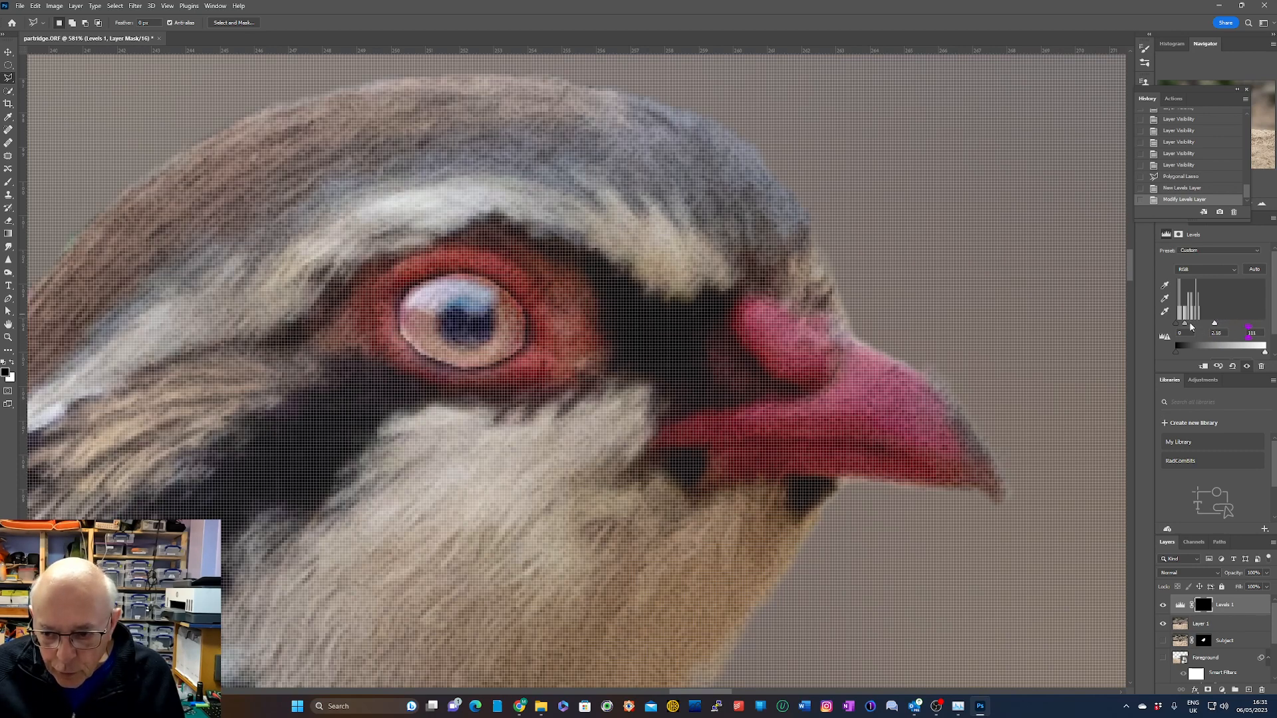
{"action": "mouse_move", "coordinate": [1186, 324]}
{"action": "left_mouse_down"}
{"action": "mouse_move", "coordinate": [1214, 324]}
{"action": "mouse_move", "coordinate": [1200, 320]}
{"action": "left_mouse_up"}
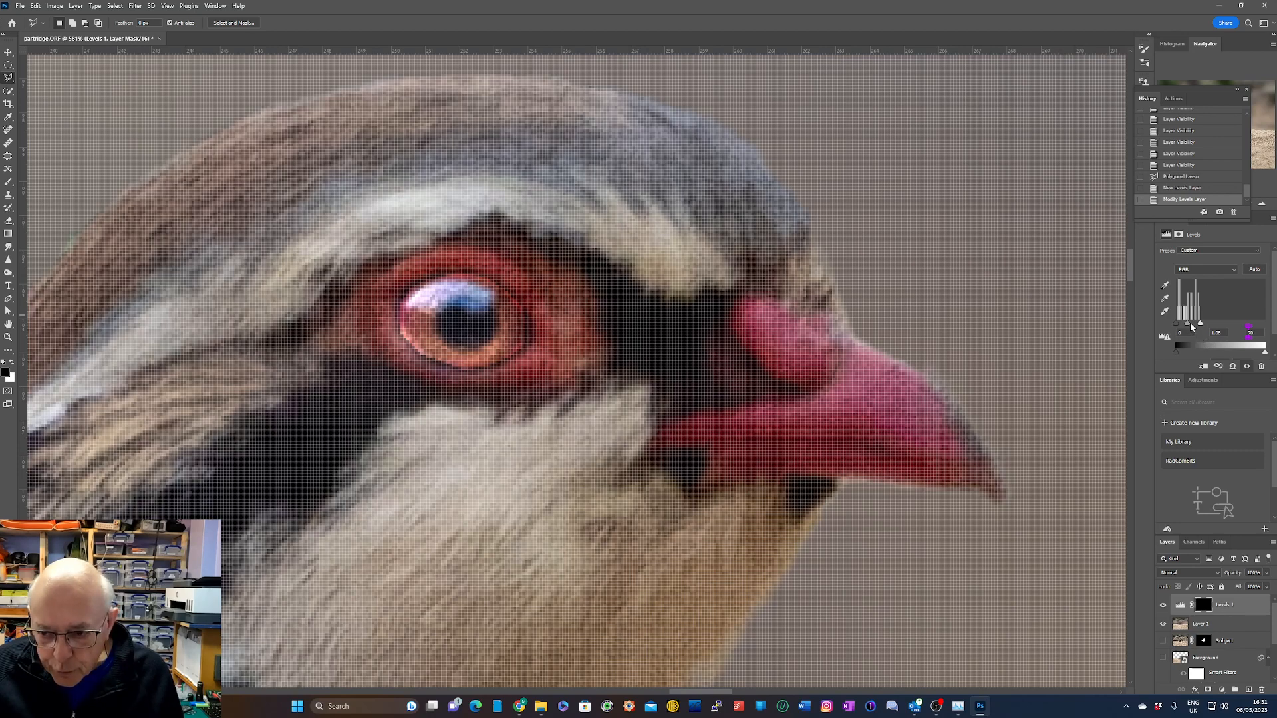
{"action": "left_click_drag", "start_coordinate": [1191, 326], "coordinate": [1205, 325]}
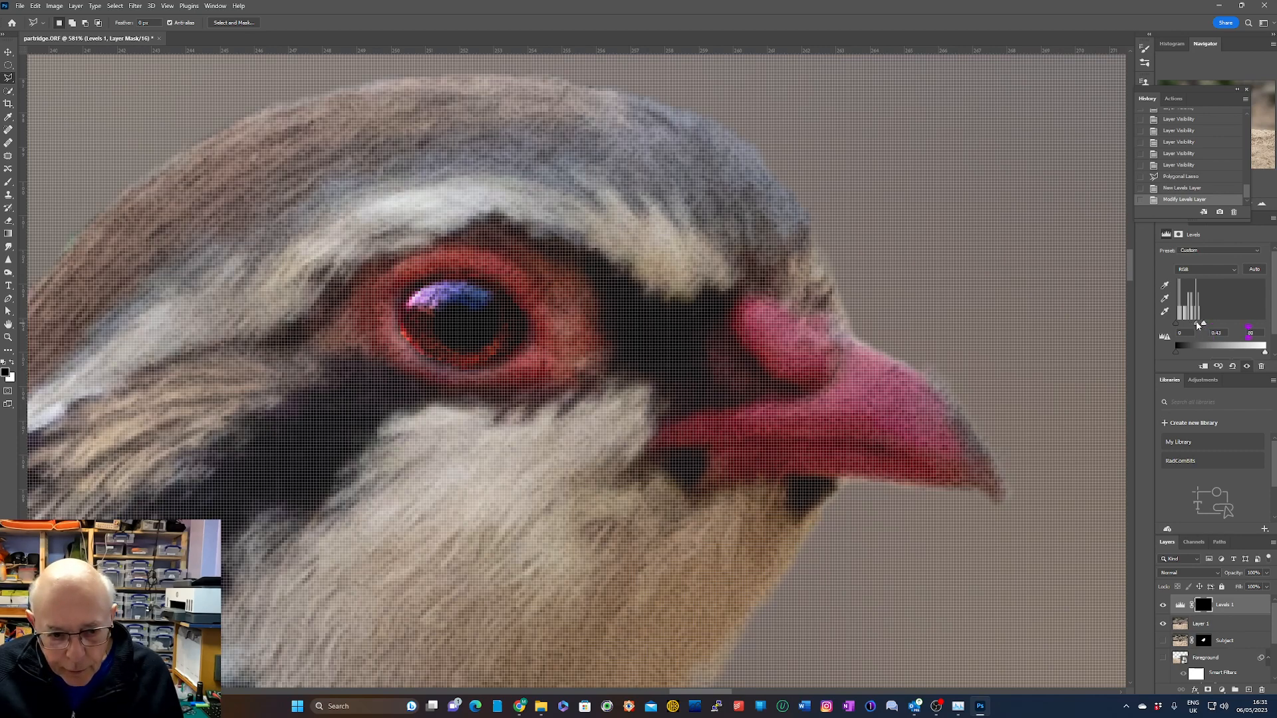
Examine the adjusted eye at several magnifications to judge how natural it looks on the bird
{"action": "scroll", "coordinate": [858, 419], "scroll_direction": "down", "scroll_amount": 5}
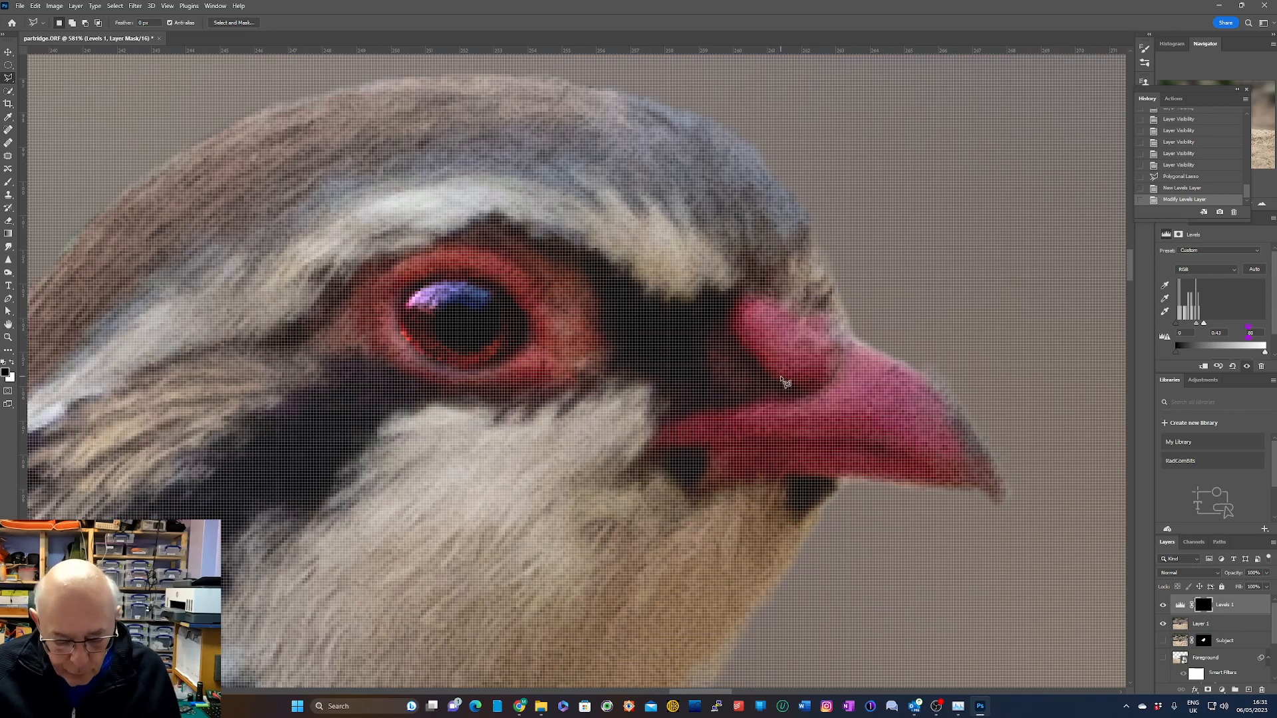
{"action": "scroll", "coordinate": [843, 491], "scroll_direction": "down", "scroll_amount": 2}
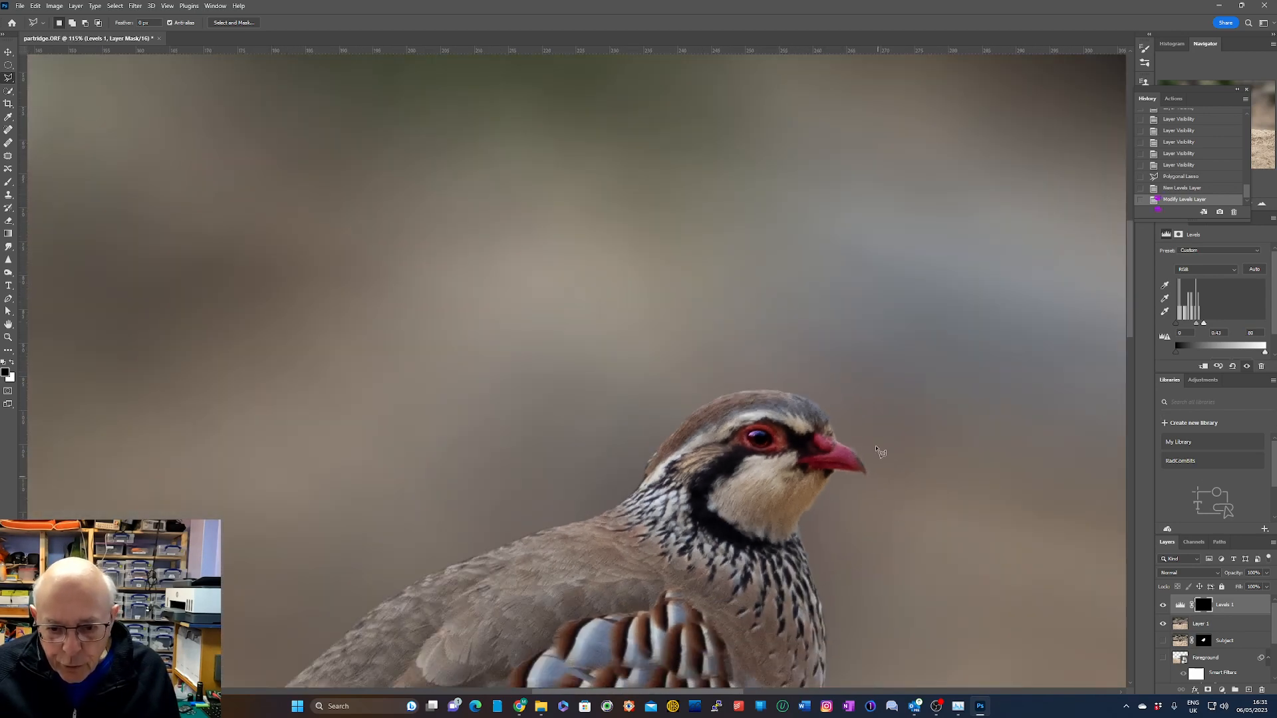
{"action": "scroll", "coordinate": [877, 452], "scroll_direction": "down", "scroll_amount": 1}
{"action": "scroll", "coordinate": [944, 472], "scroll_direction": "down", "scroll_amount": 1}
{"action": "left_click_drag", "start_coordinate": [938, 465], "coordinate": [688, 379]}
{"action": "scroll", "coordinate": [662, 391], "scroll_direction": "up", "scroll_amount": 4}
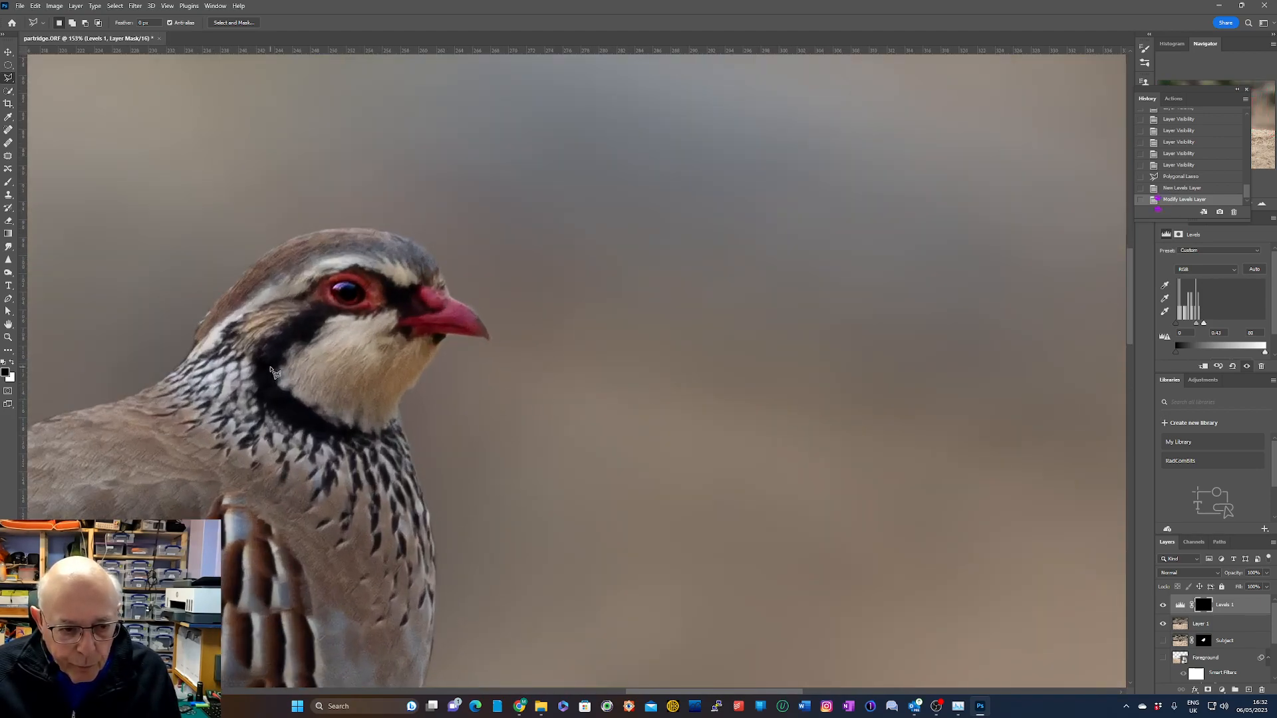
{"action": "scroll", "coordinate": [801, 406], "scroll_direction": "down", "scroll_amount": 2}
{"action": "scroll", "coordinate": [836, 517], "scroll_direction": "down", "scroll_amount": 3}
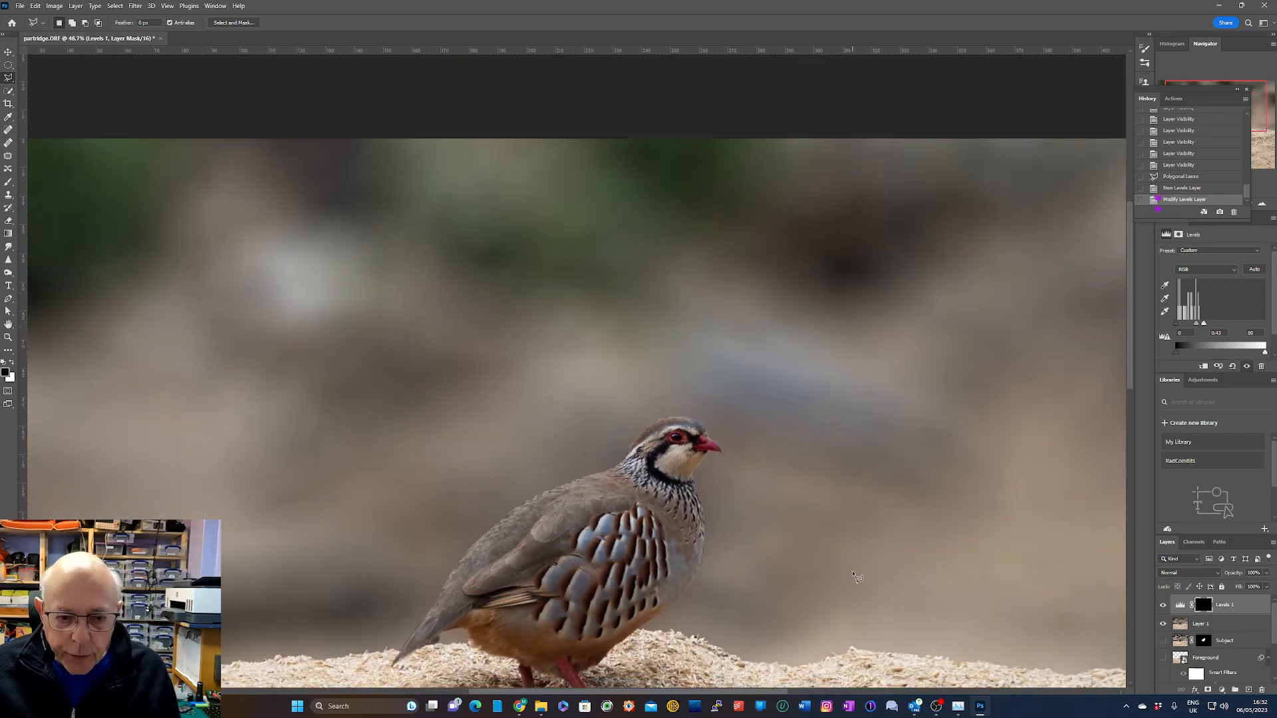
{"action": "left_click_drag", "start_coordinate": [851, 477], "coordinate": [761, 431]}
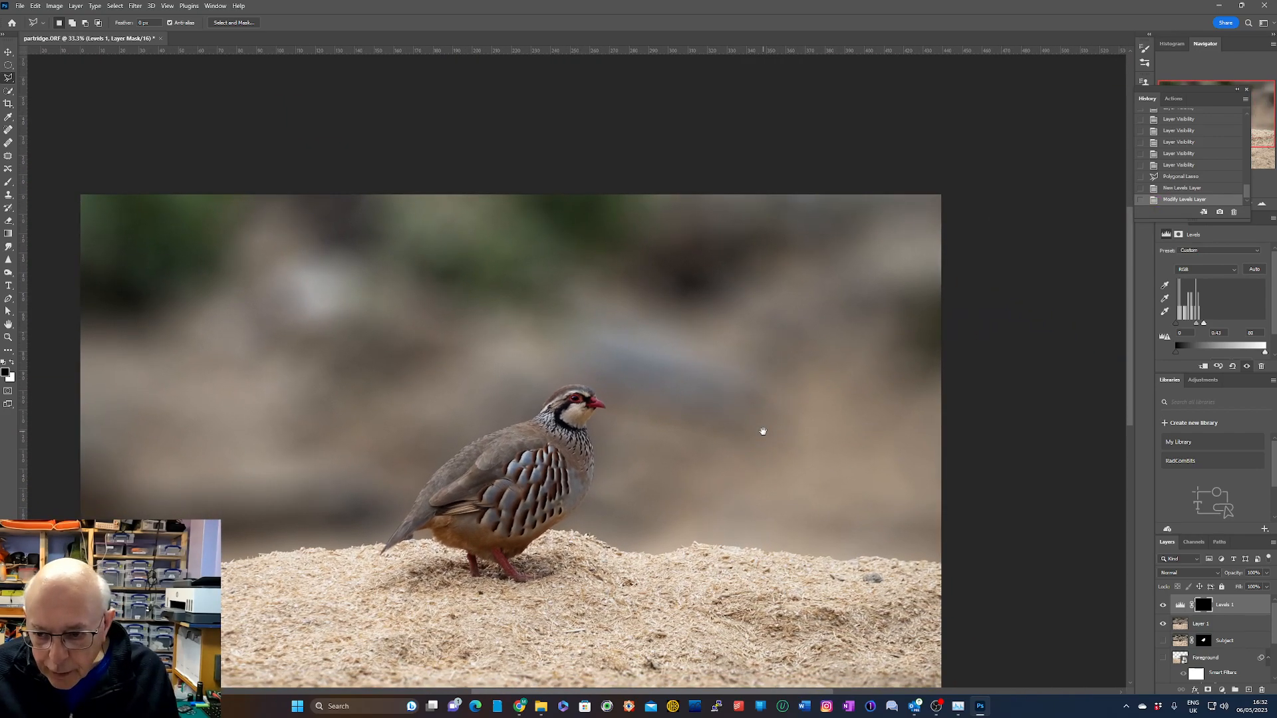
Compare the eye with and without the adjustment by repeatedly hiding and showing the Levels layer
{"action": "double_click", "coordinate": [1162, 605]}
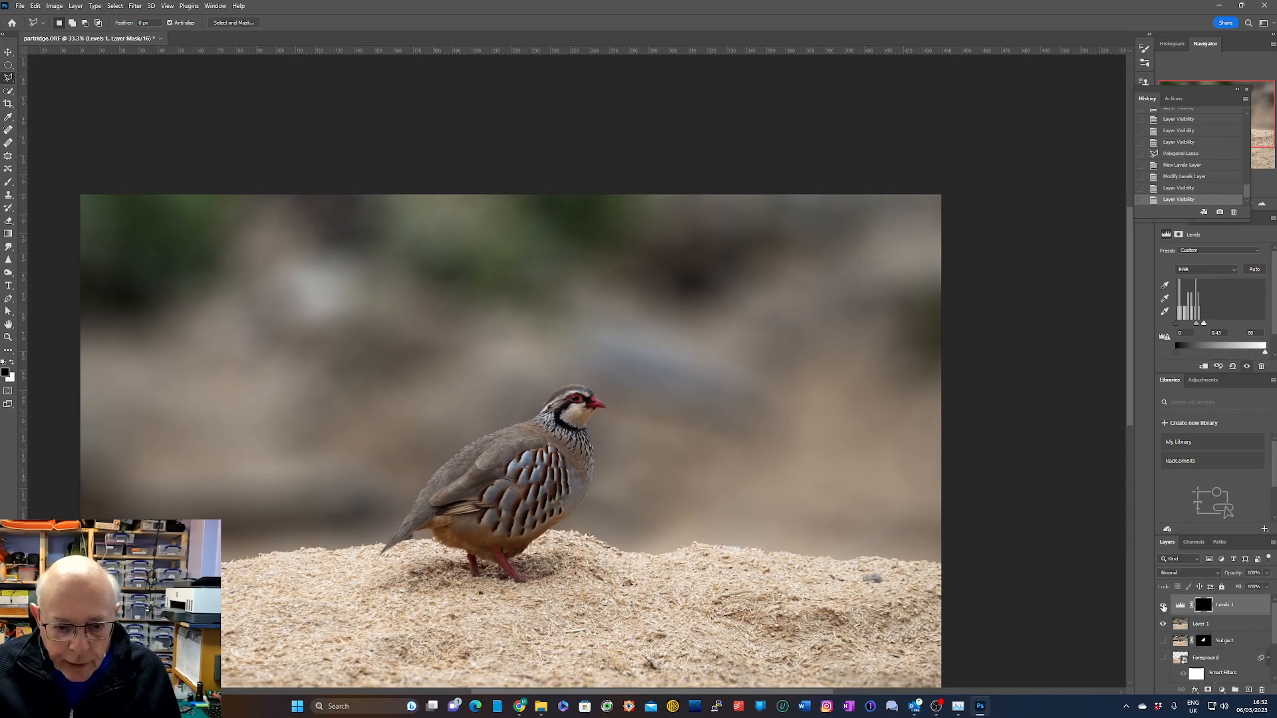
{"action": "left_click", "coordinate": [1163, 606]}
{"action": "left_click", "coordinate": [1162, 606]}
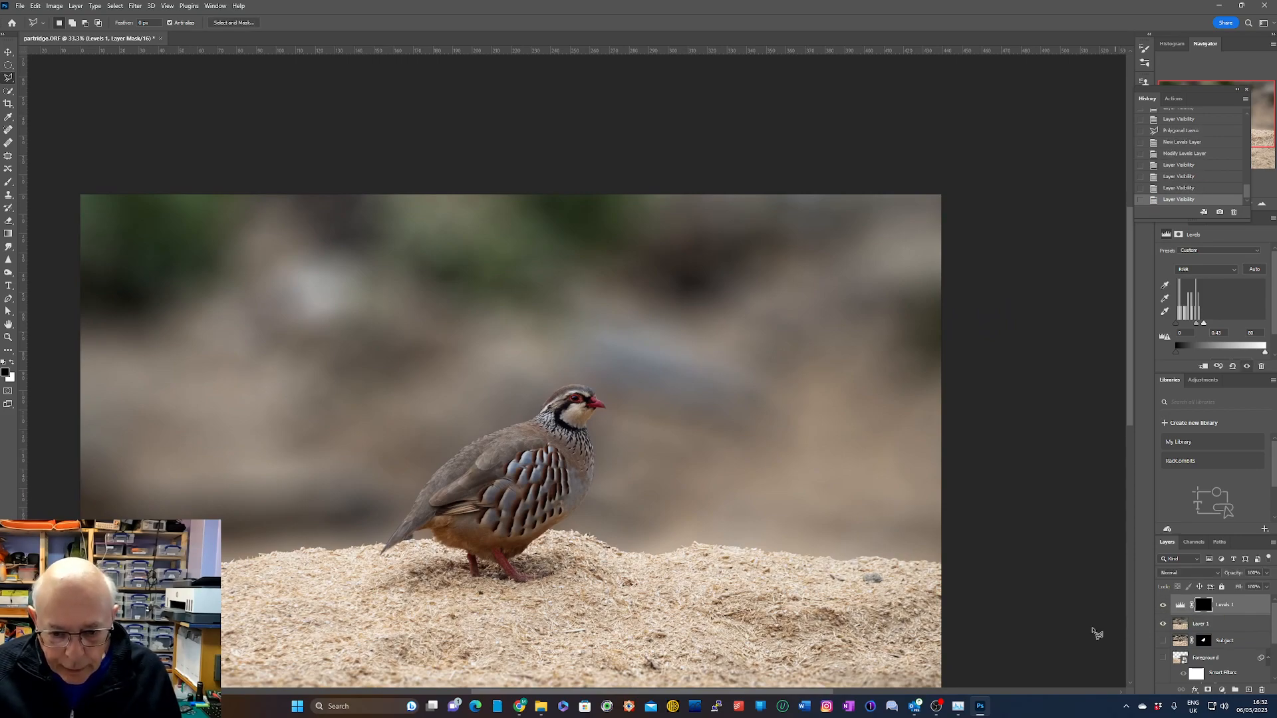
Crop the image tighter on all sides around the partridge, leaving more open space in front of it than behind
{"action": "scroll", "coordinate": [908, 596], "scroll_direction": "down", "scroll_amount": 2}
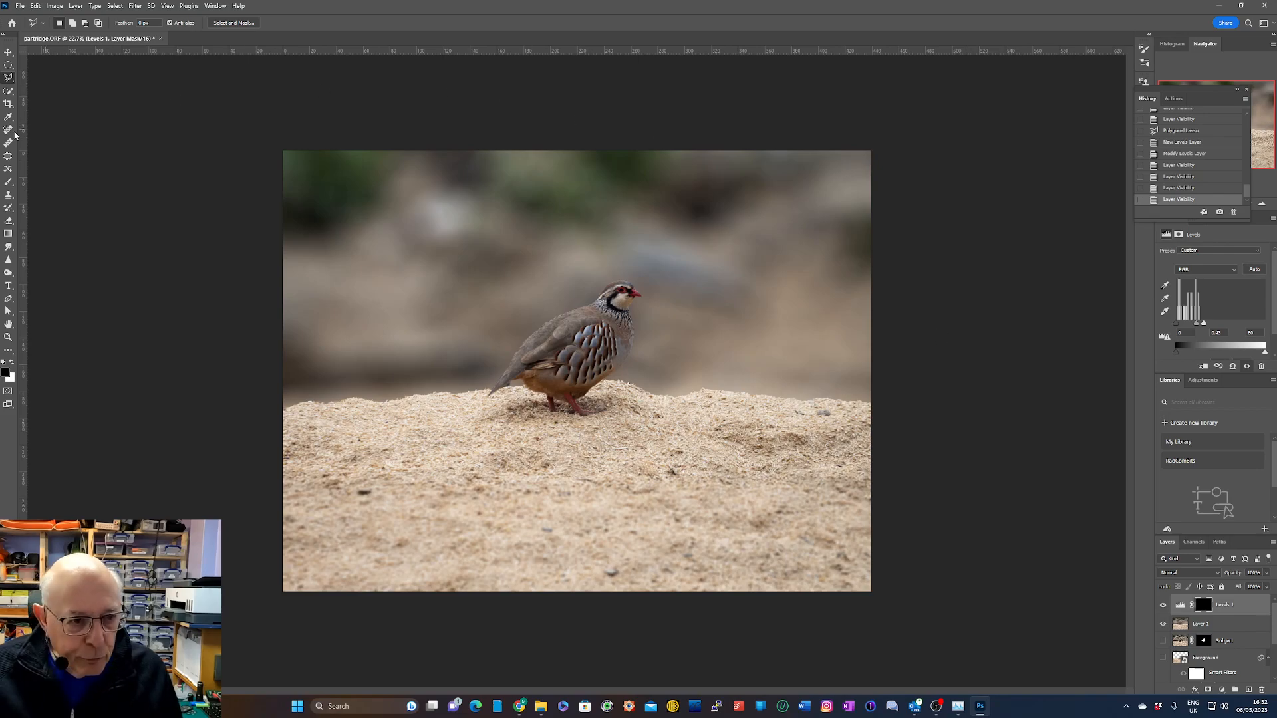
{"action": "left_click", "coordinate": [8, 104]}
{"action": "left_click_drag", "start_coordinate": [283, 152], "coordinate": [365, 194]}
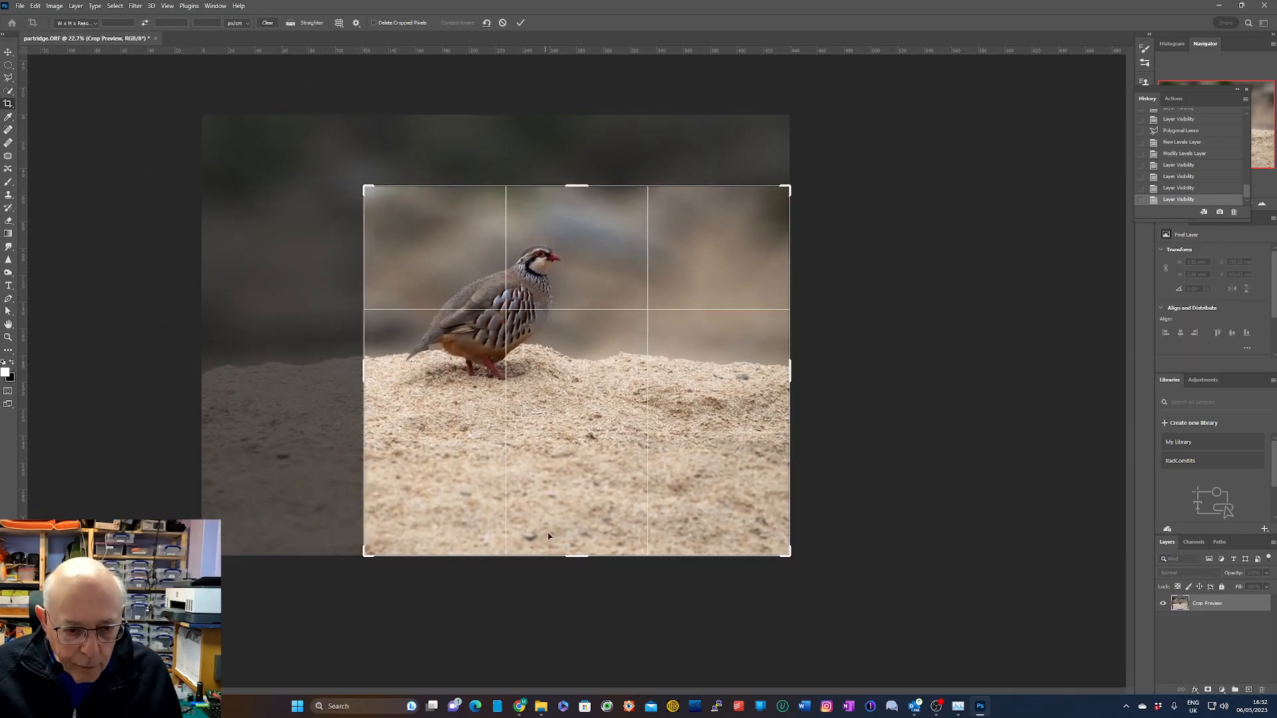
{"action": "left_click_drag", "start_coordinate": [580, 554], "coordinate": [589, 507]}
{"action": "left_click_drag", "start_coordinate": [790, 372], "coordinate": [752, 375]}
{"action": "left_click_drag", "start_coordinate": [401, 514], "coordinate": [411, 489]}
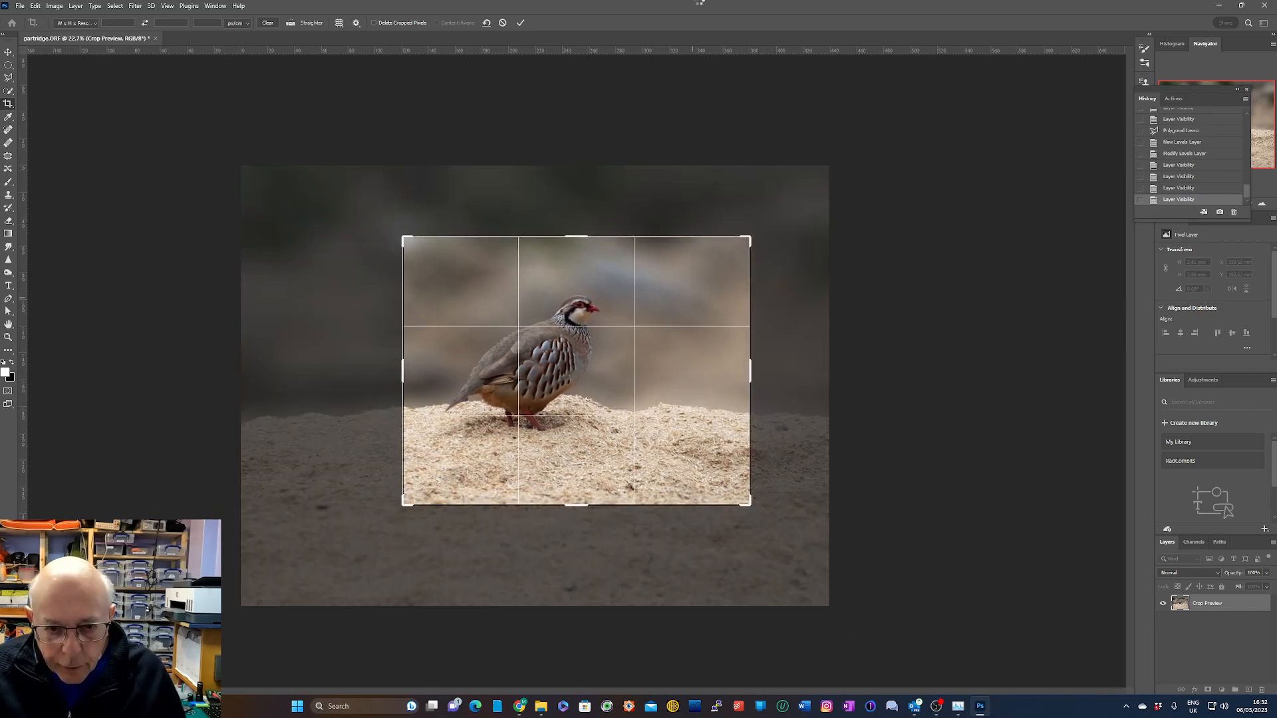
{"action": "left_click", "coordinate": [520, 23]}
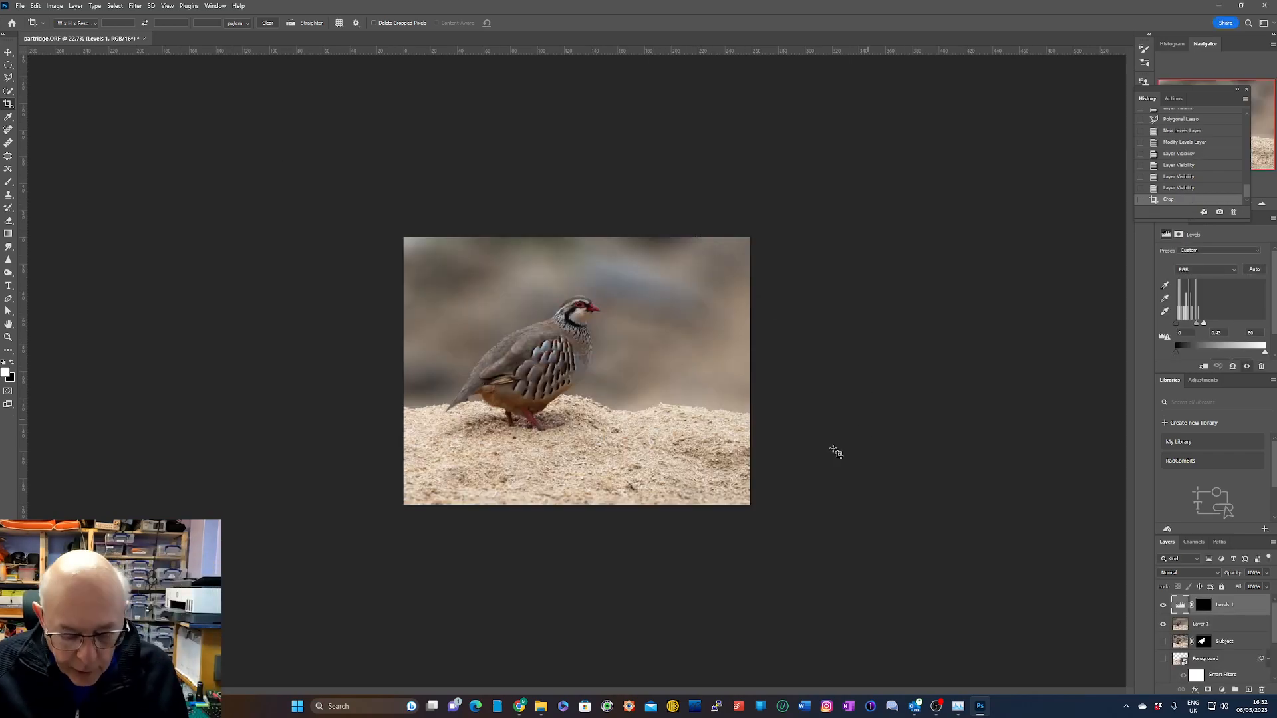
{"action": "key", "text": "ctrl+0"}
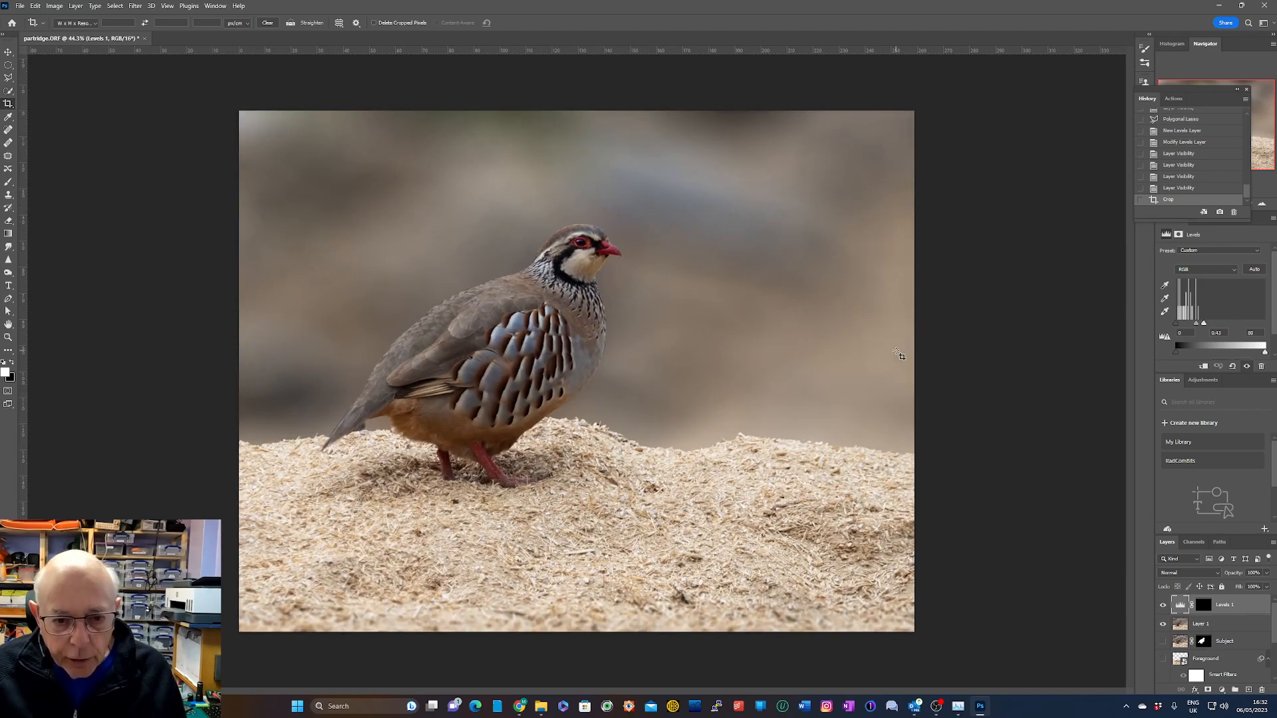